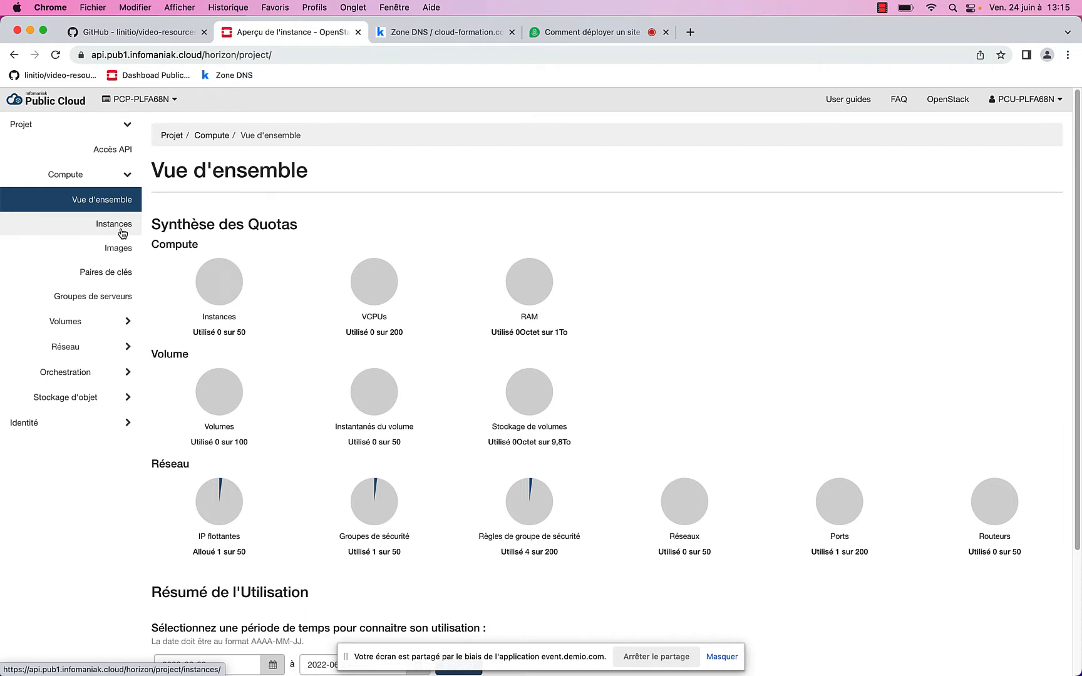
# Browse the Instances list and scroll through the available operating system images
pyautogui.click(122, 232)
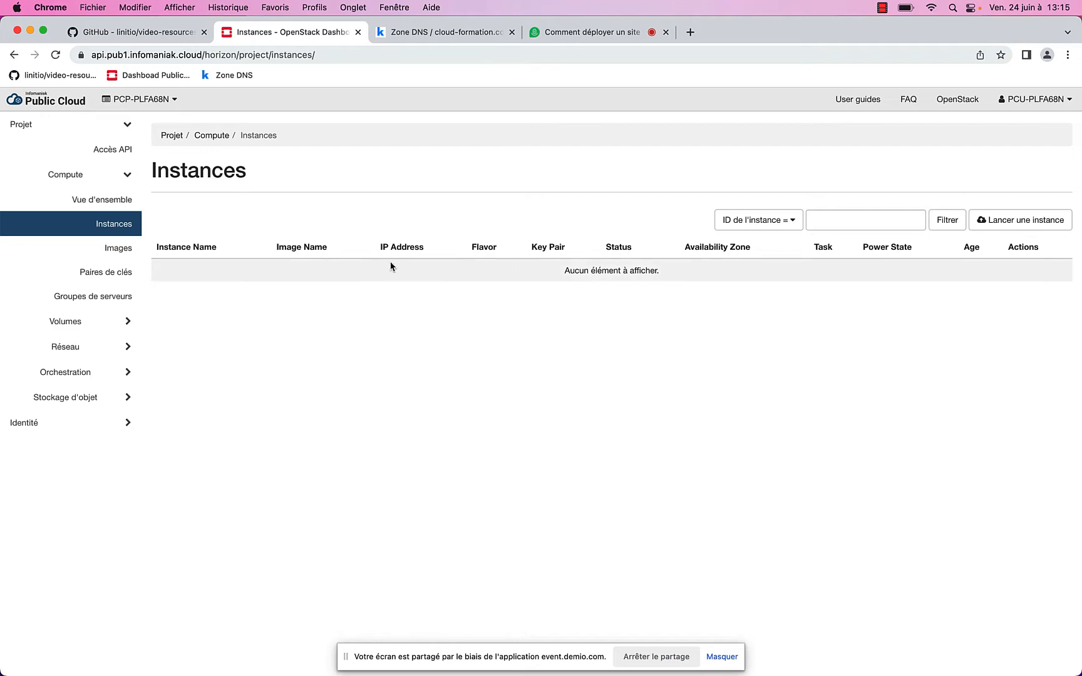
pyautogui.click(110, 249)
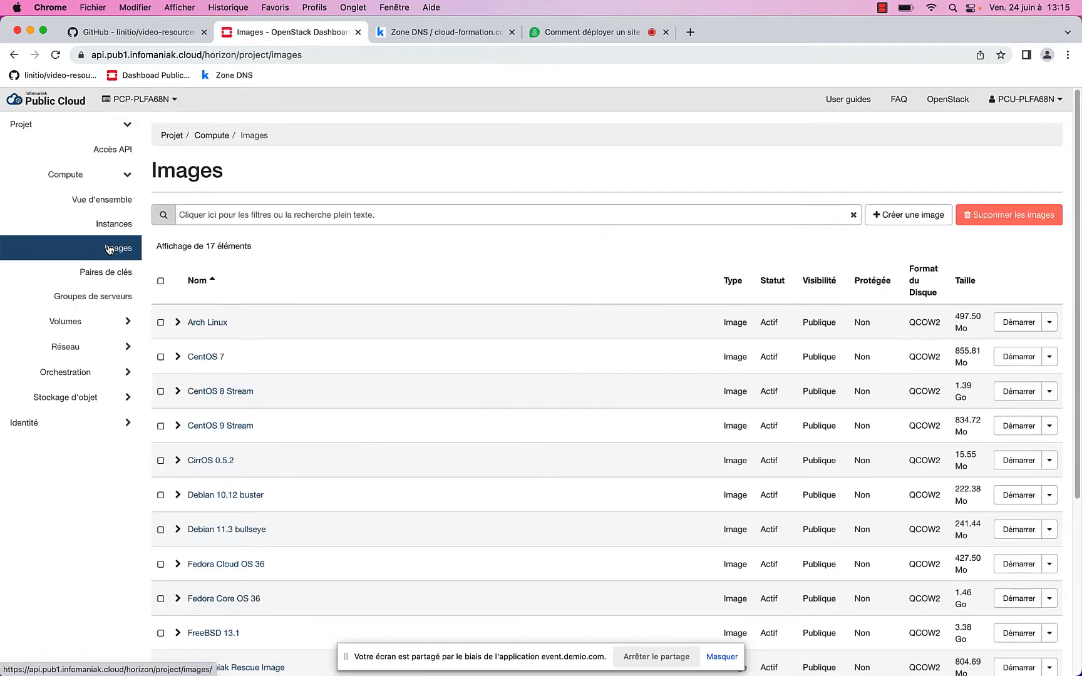
pyautogui.scroll(-3, 238, 285)
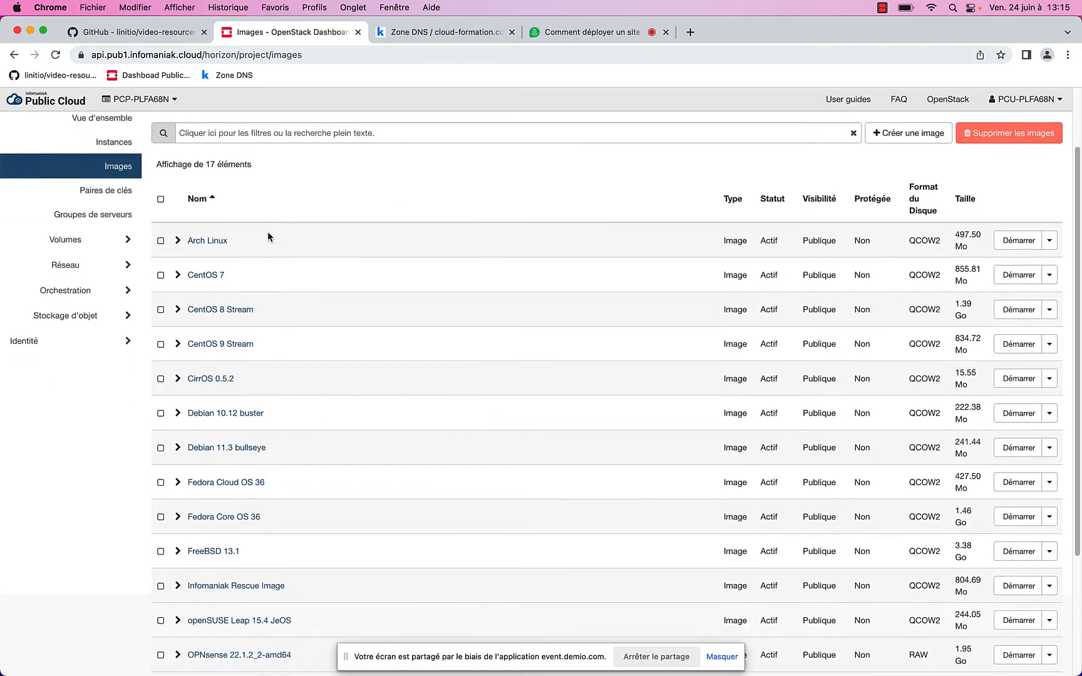
pyautogui.scroll(-3, 268, 232)
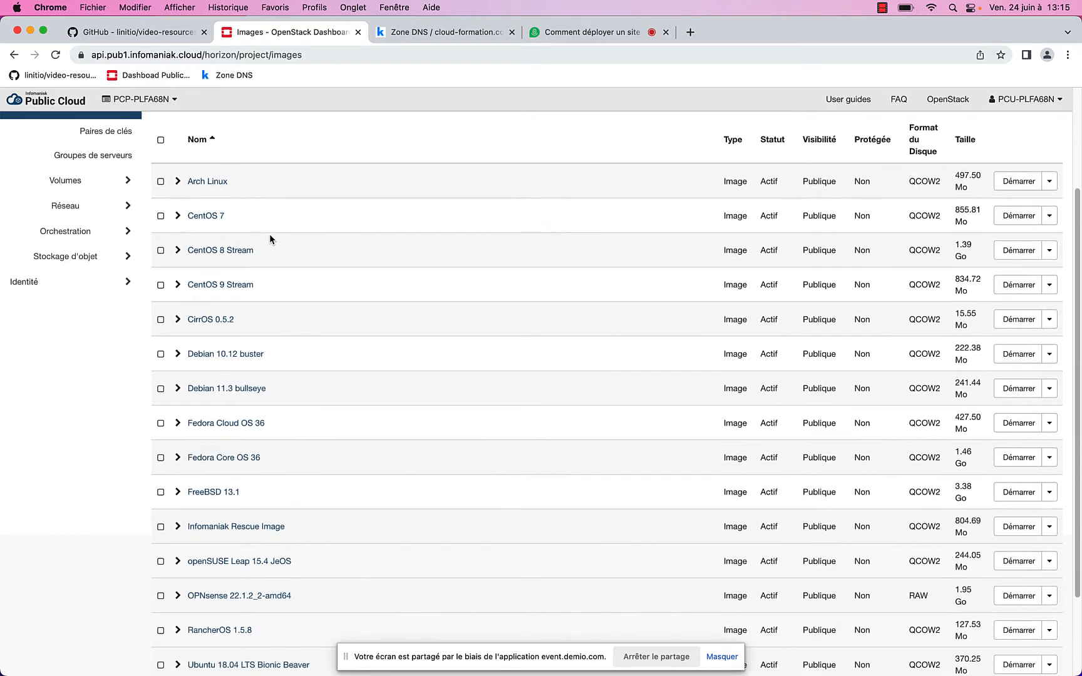
pyautogui.scroll(-1, 270, 238)
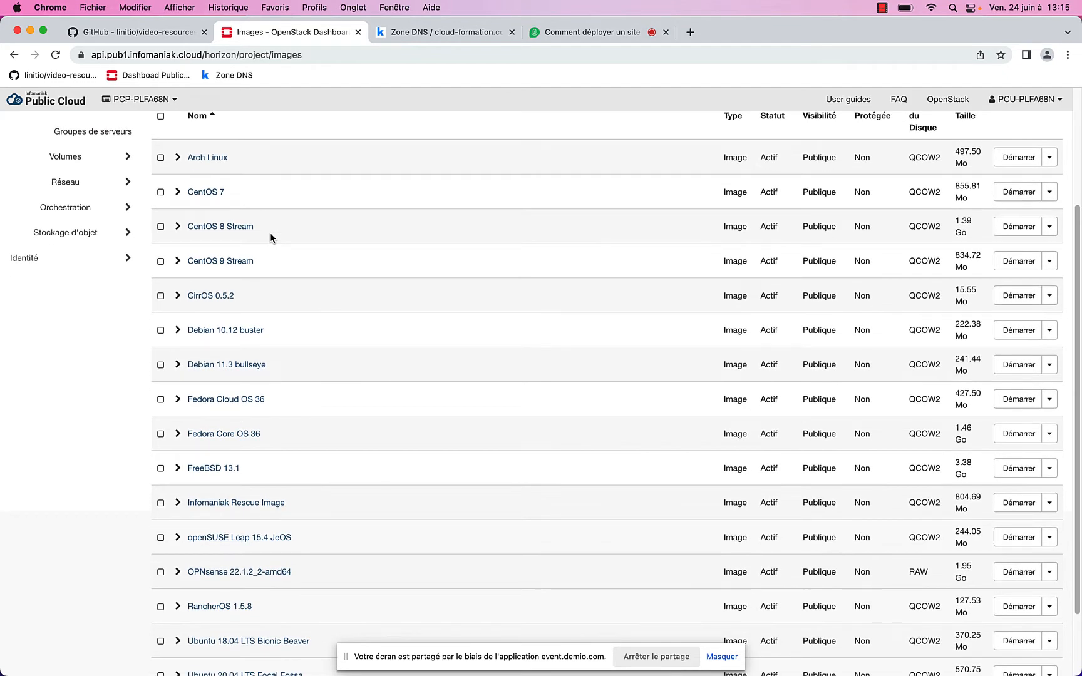
pyautogui.scroll(1, 222, 291)
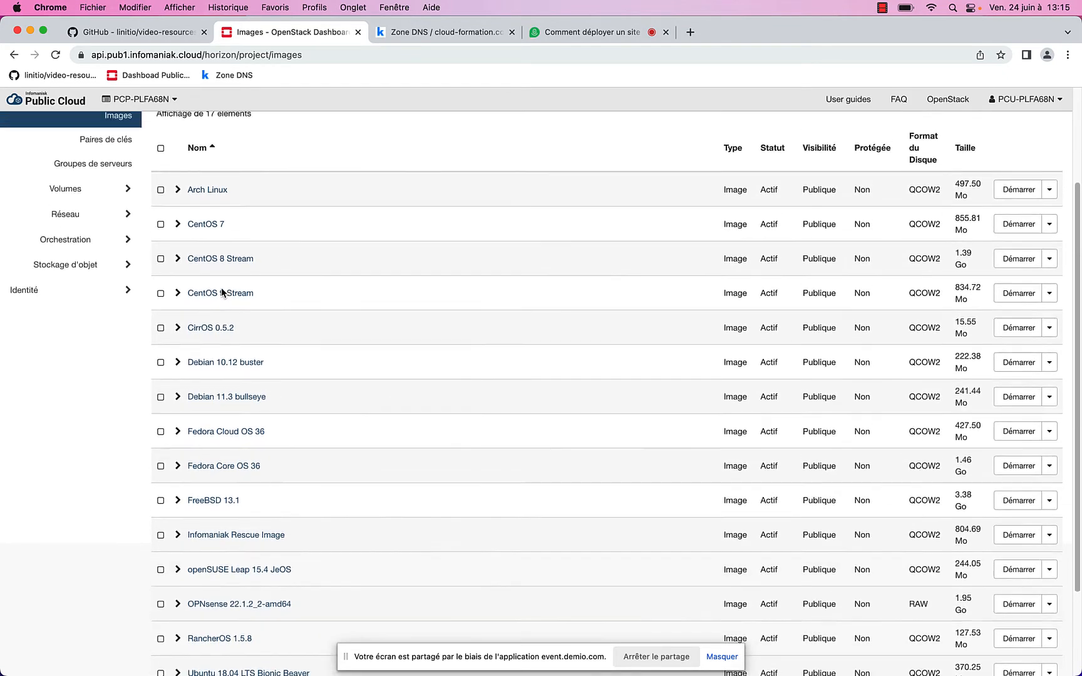
pyautogui.scroll(2, 206, 285)
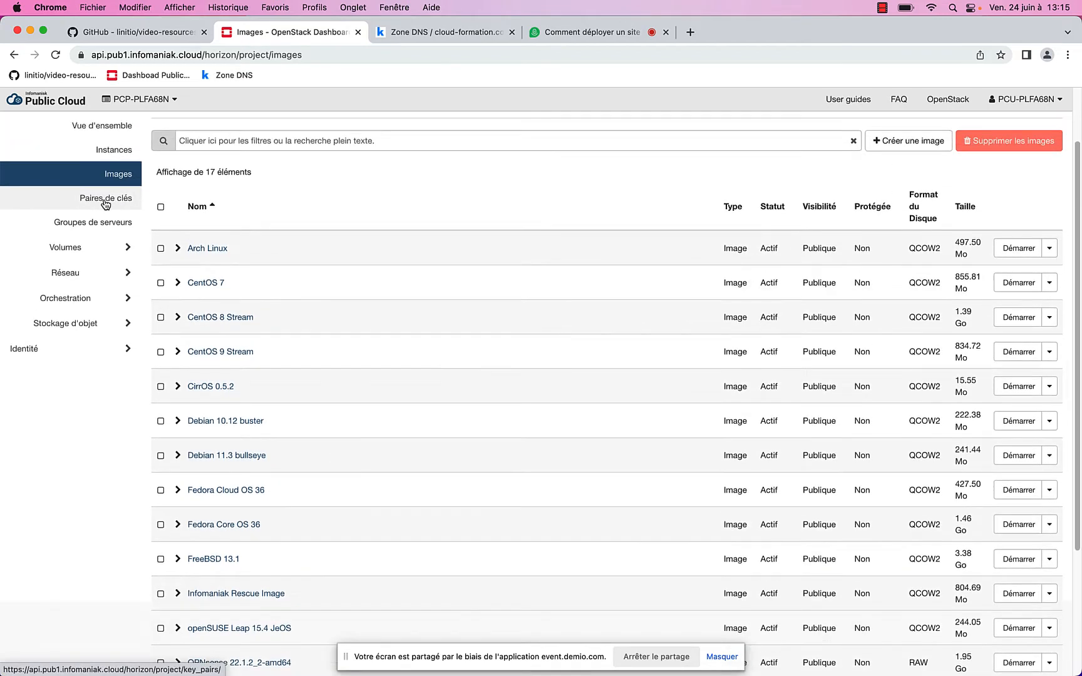
# Check key pairs and server groups, then show the topology with ext-floating1, ext-v6only1 and ext-net1
pyautogui.click(106, 207)
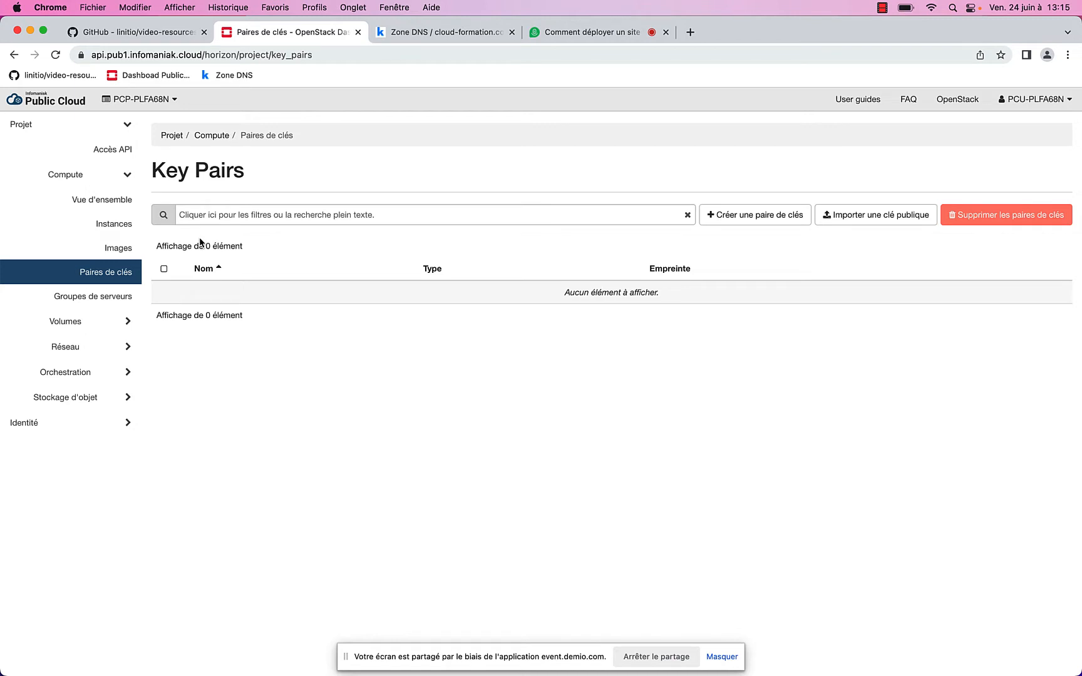
pyautogui.click(87, 303)
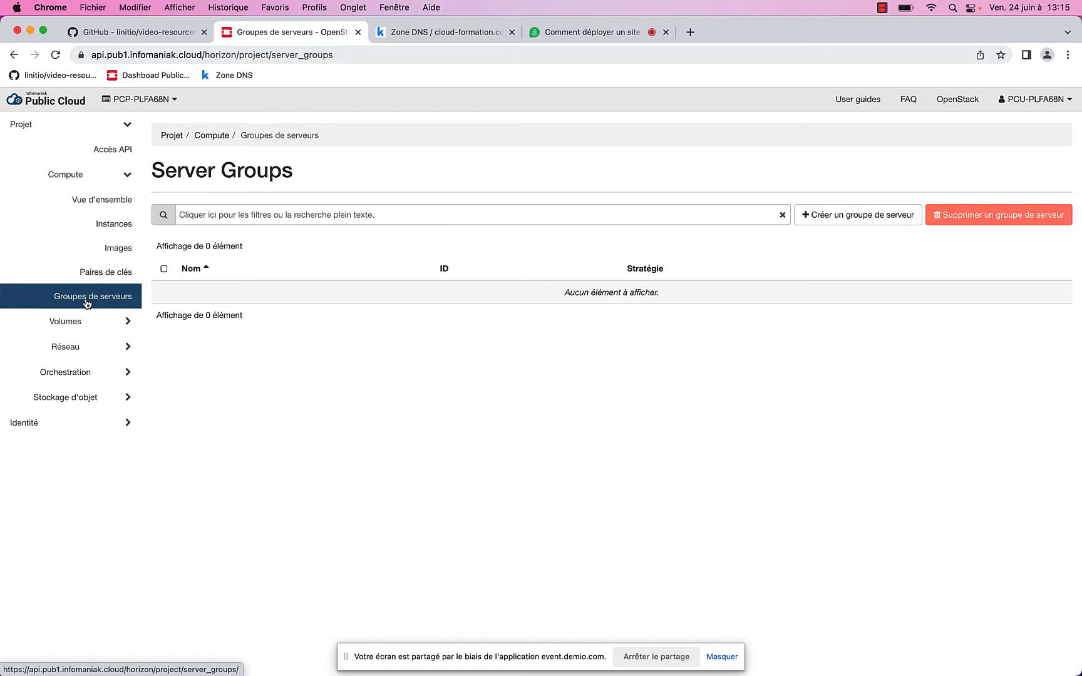
pyautogui.click(84, 323)
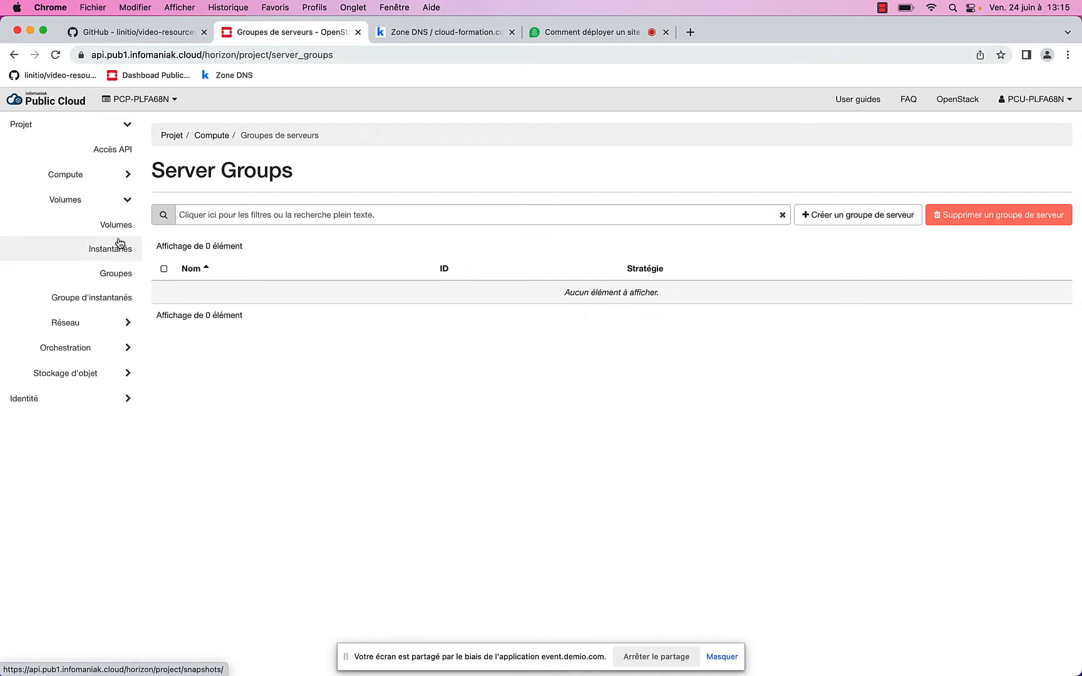
pyautogui.click(100, 324)
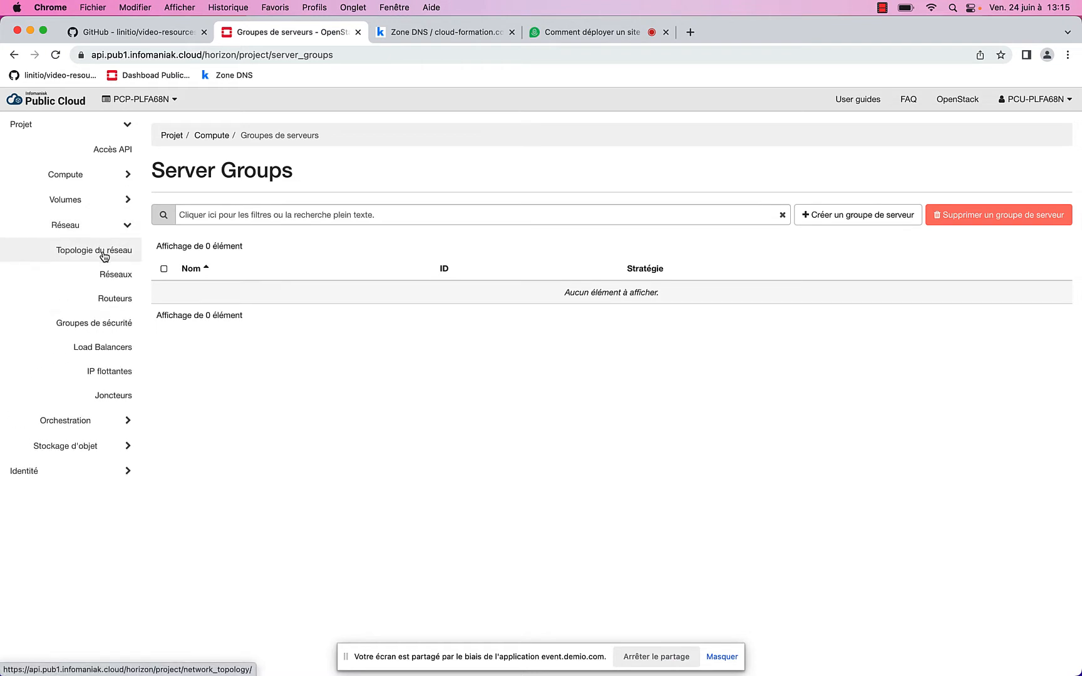
pyautogui.click(105, 252)
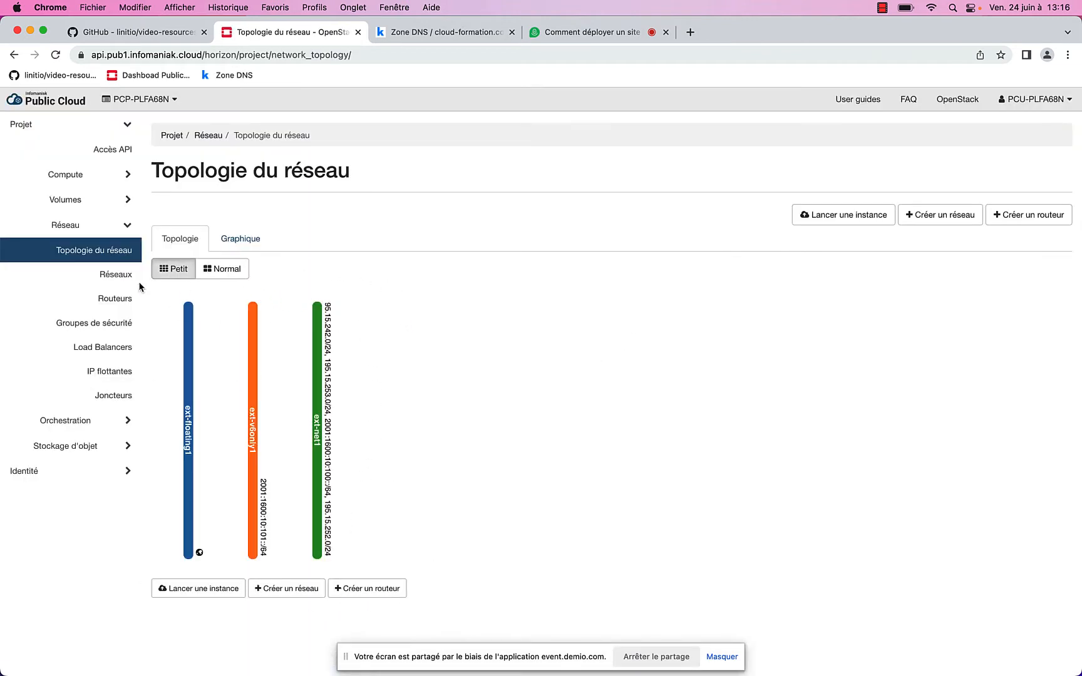
# Look over the Networks list, the Orchestration section and the object storage Containers page
pyautogui.click(116, 275)
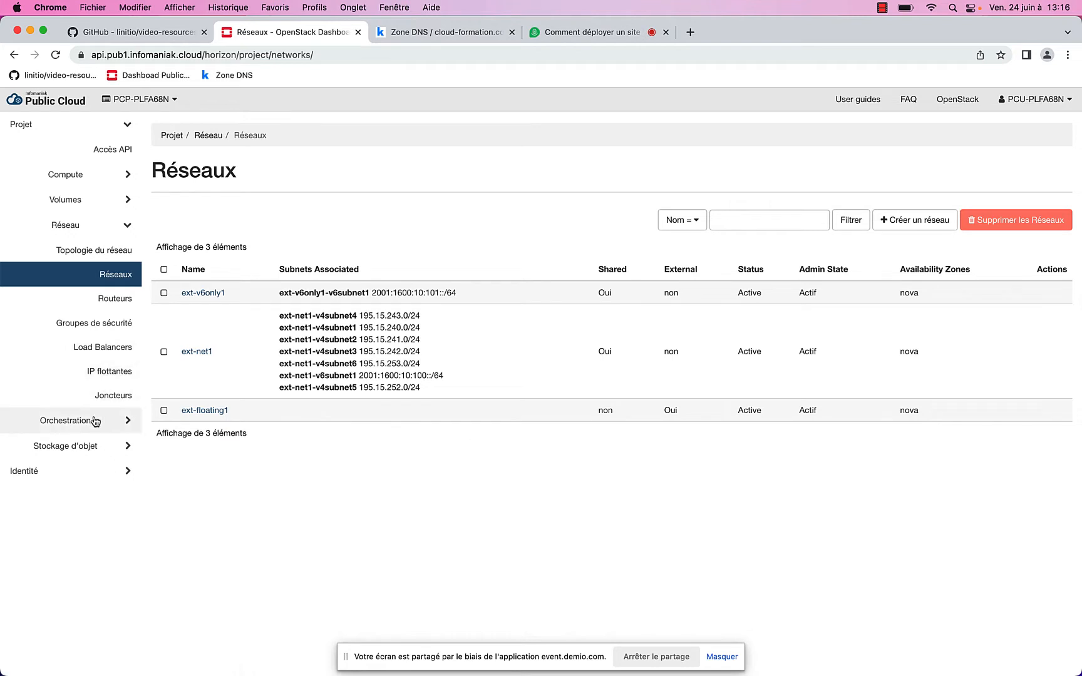
pyautogui.click(130, 418)
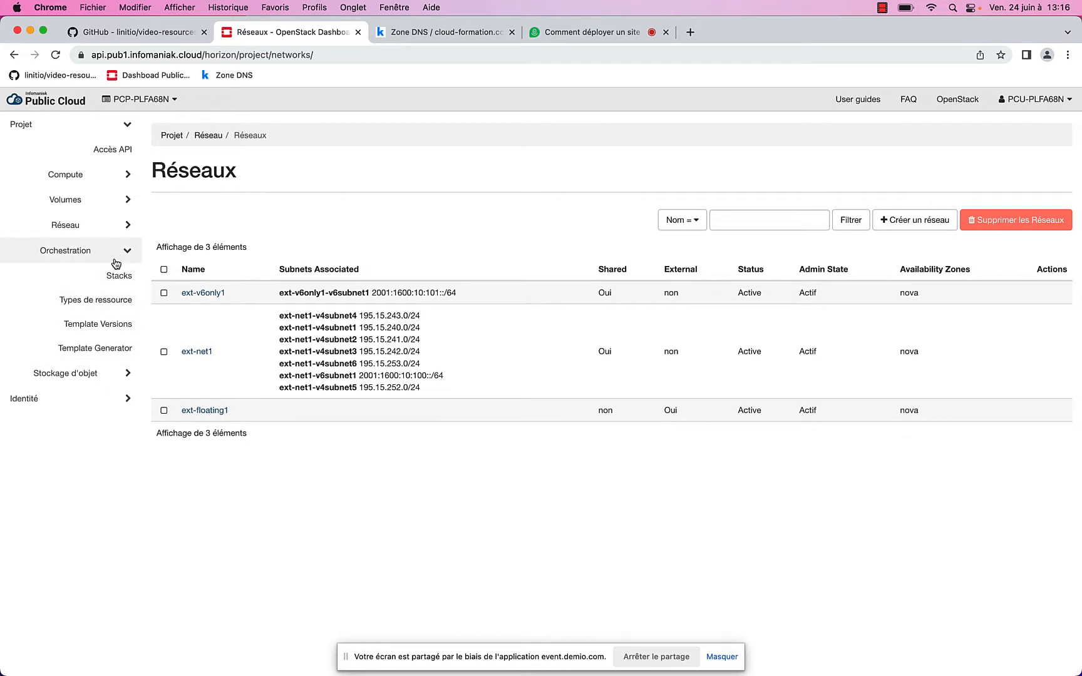
pyautogui.click(100, 374)
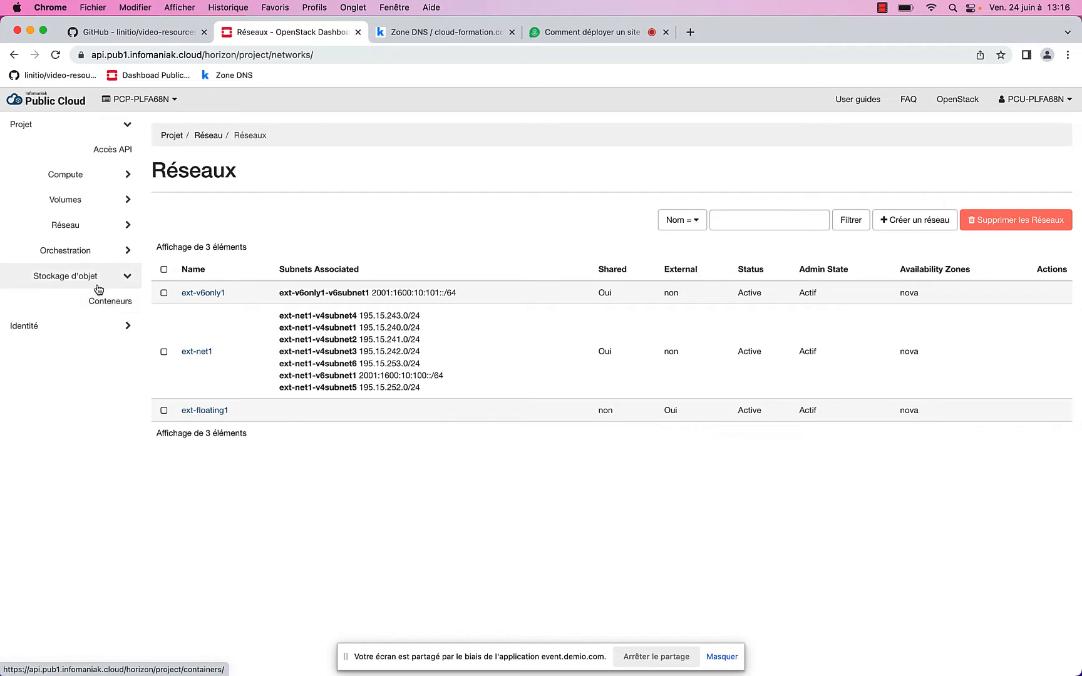
pyautogui.click(116, 304)
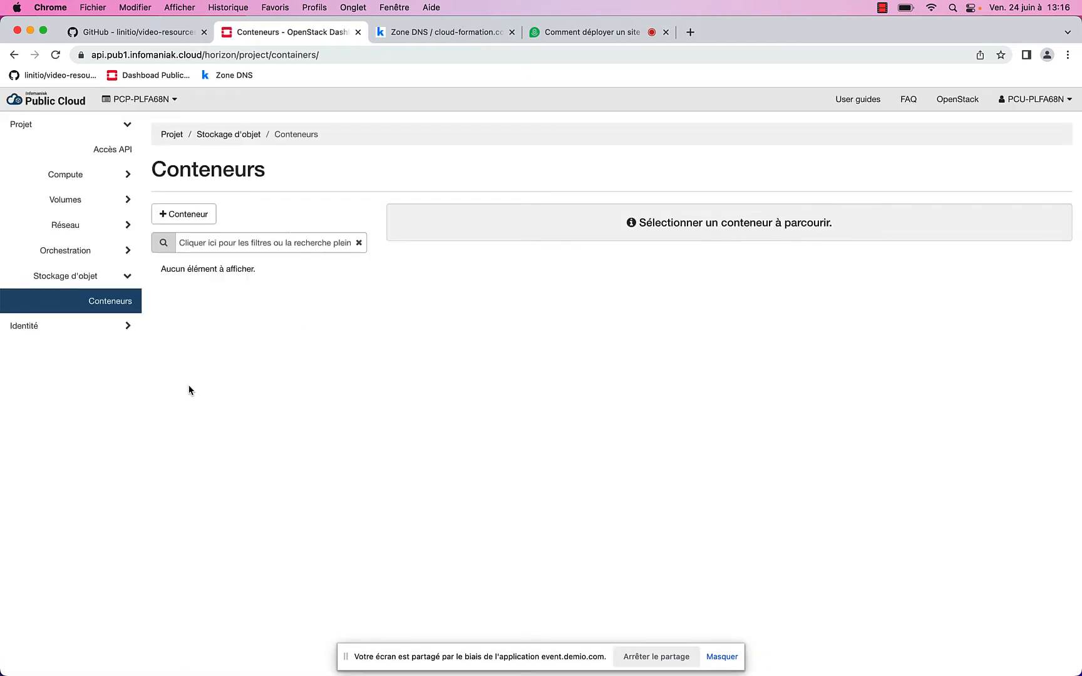
# Review Identity Projects and Users, ending on the empty Application Credentials page
pyautogui.click(99, 332)
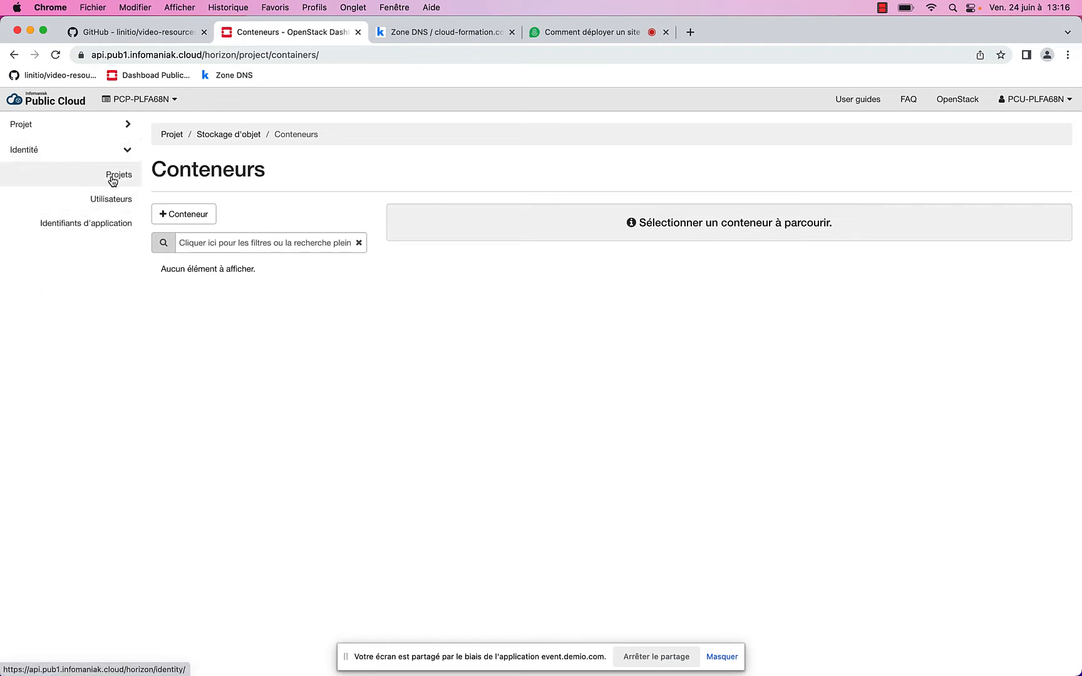
pyautogui.click(113, 181)
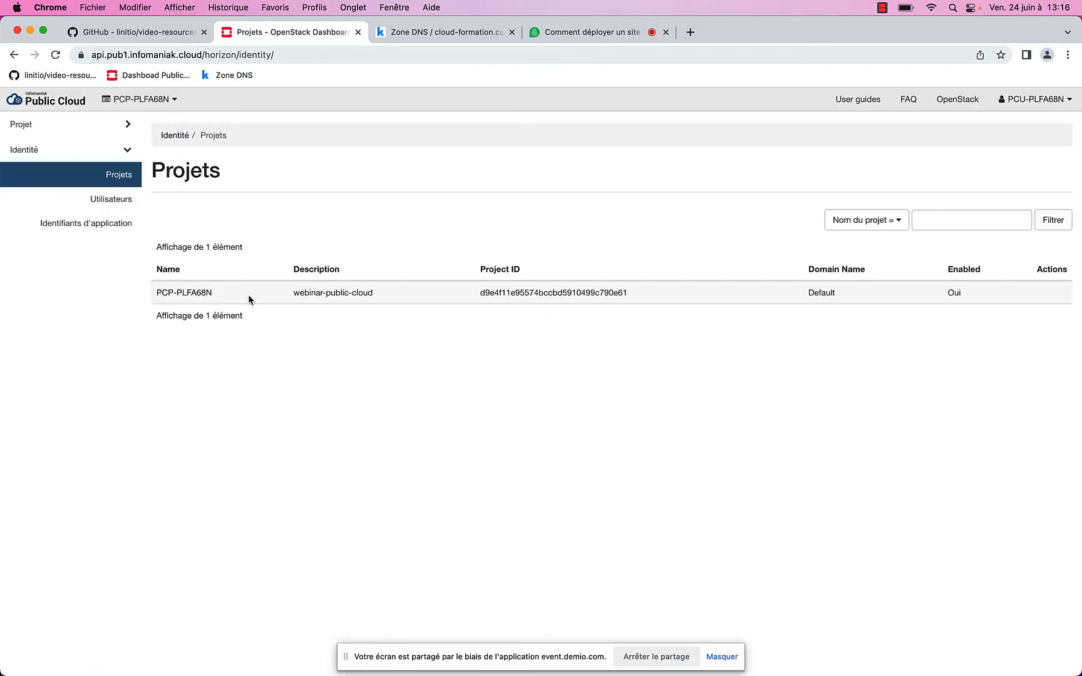
pyautogui.click(123, 205)
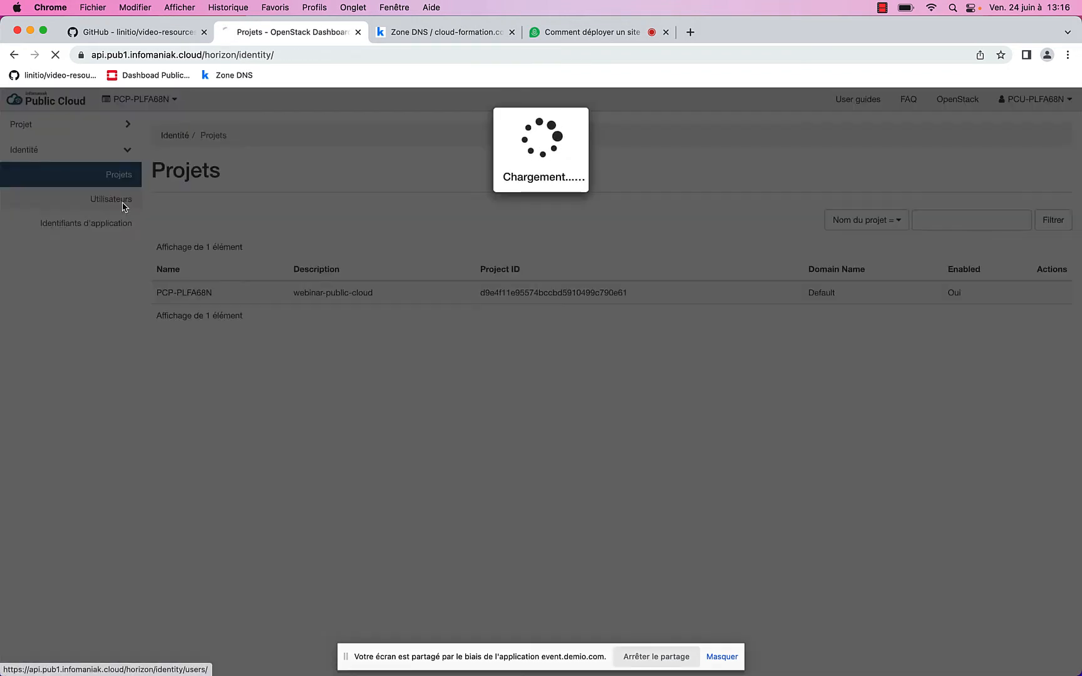
pyautogui.click(106, 232)
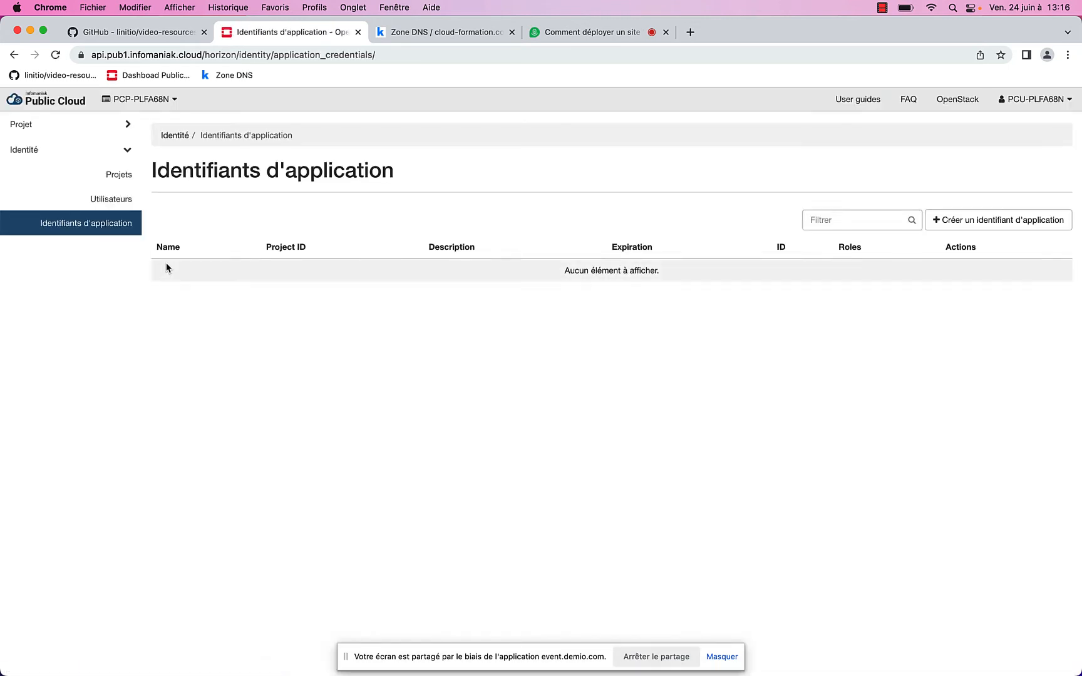
# Go back to Projet > Réseau > Topologie du réseau showing the three external networks
pyautogui.click(86, 131)
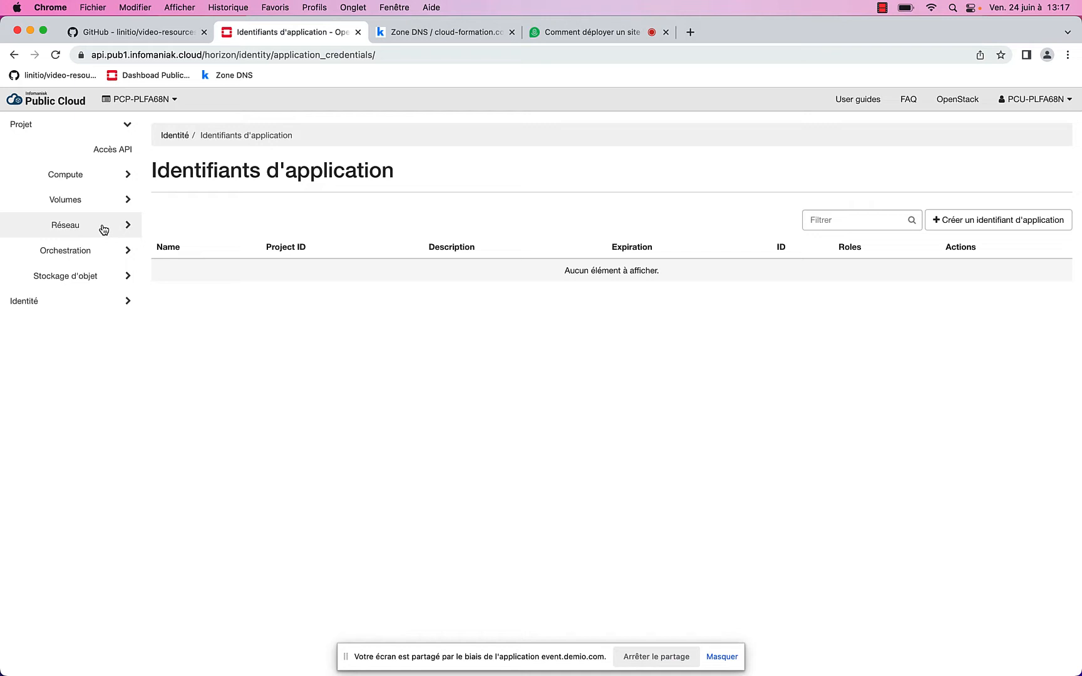
pyautogui.click(100, 227)
pyautogui.click(69, 251)
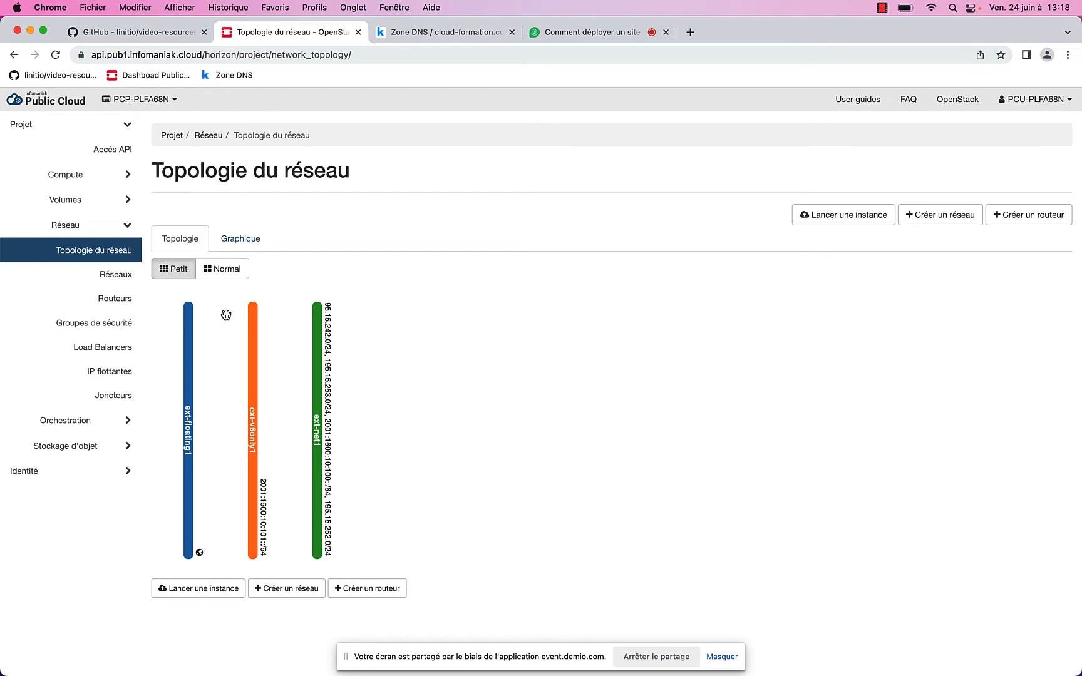
# Name the new network demo-network with subnet fronnt-network, 10.0.0.0/24, gateway 10.0.0.1
pyautogui.click(118, 279)
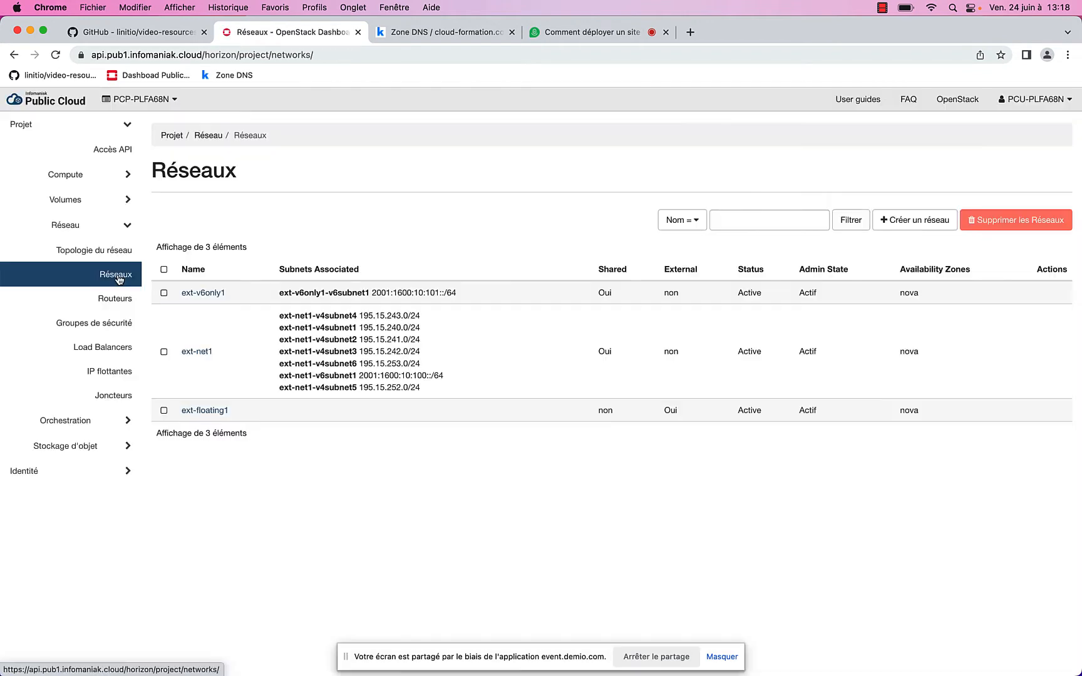
pyautogui.click(900, 224)
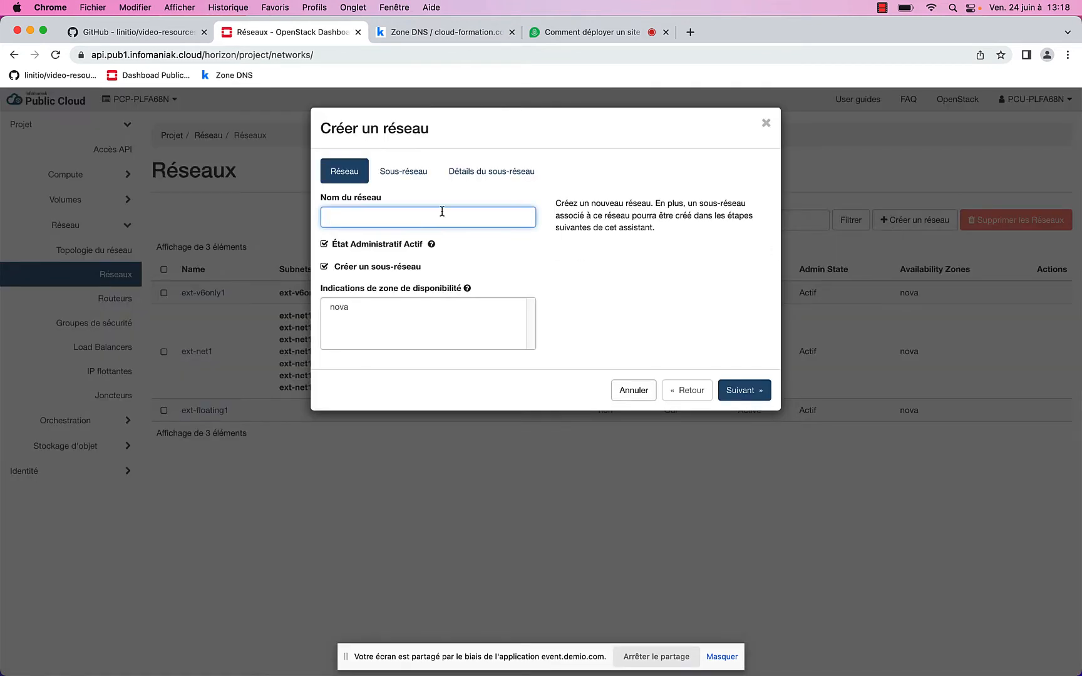
pyautogui.write('demo-network')
pyautogui.click(421, 181)
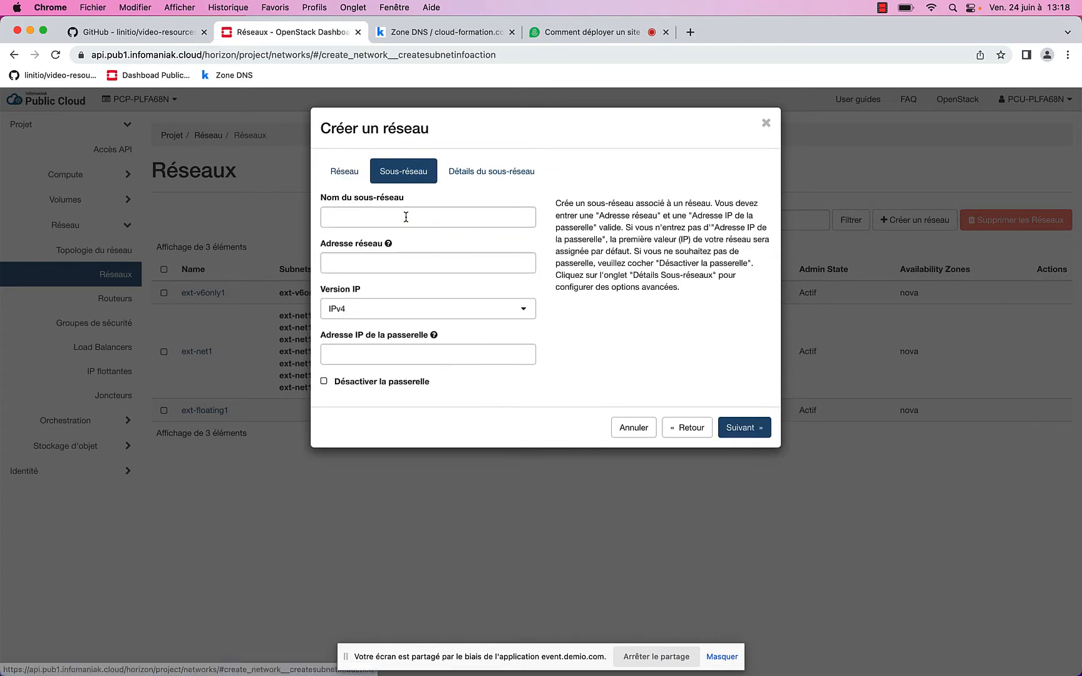
pyautogui.click(407, 217)
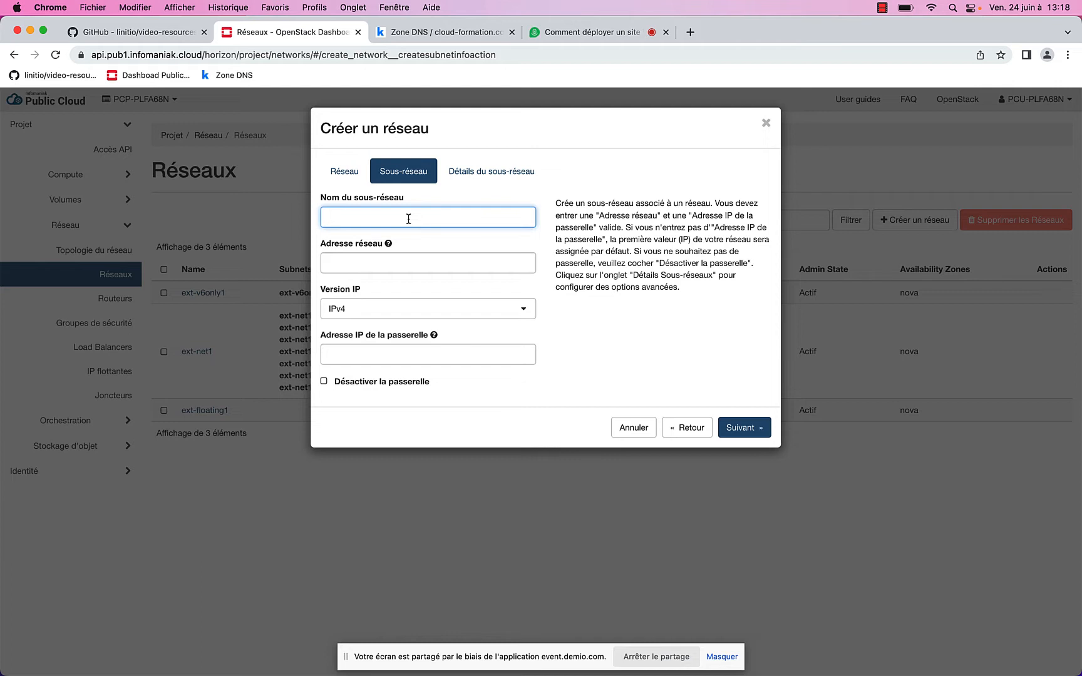
pyautogui.write('fronnt-network')
pyautogui.click(426, 269)
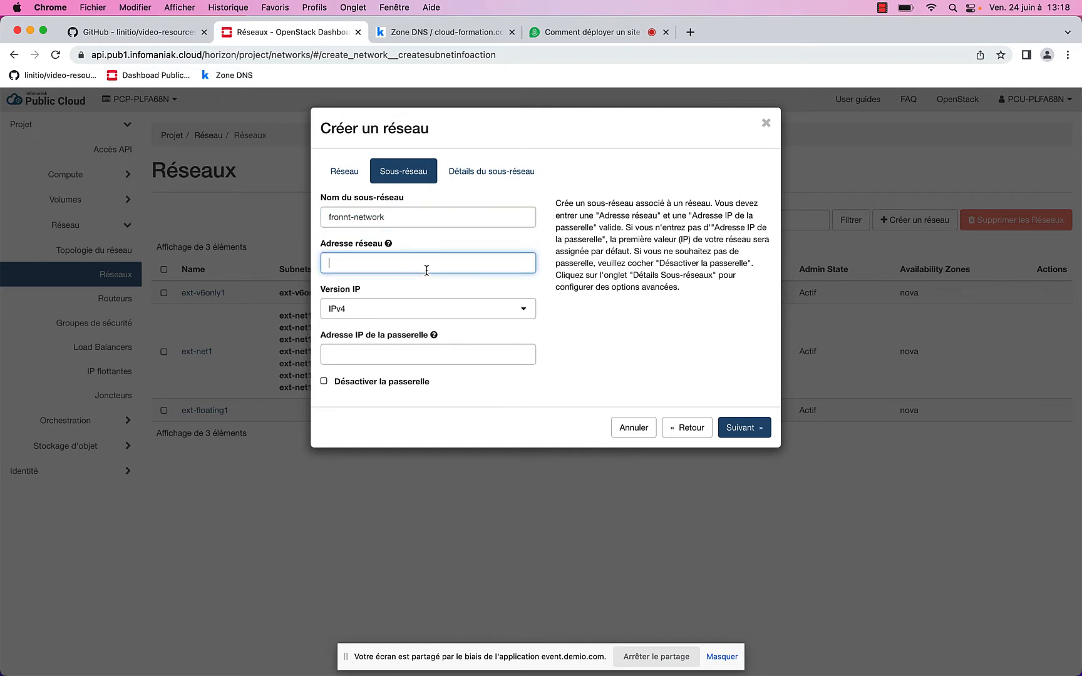
pyautogui.write('10.0.0.0/24')
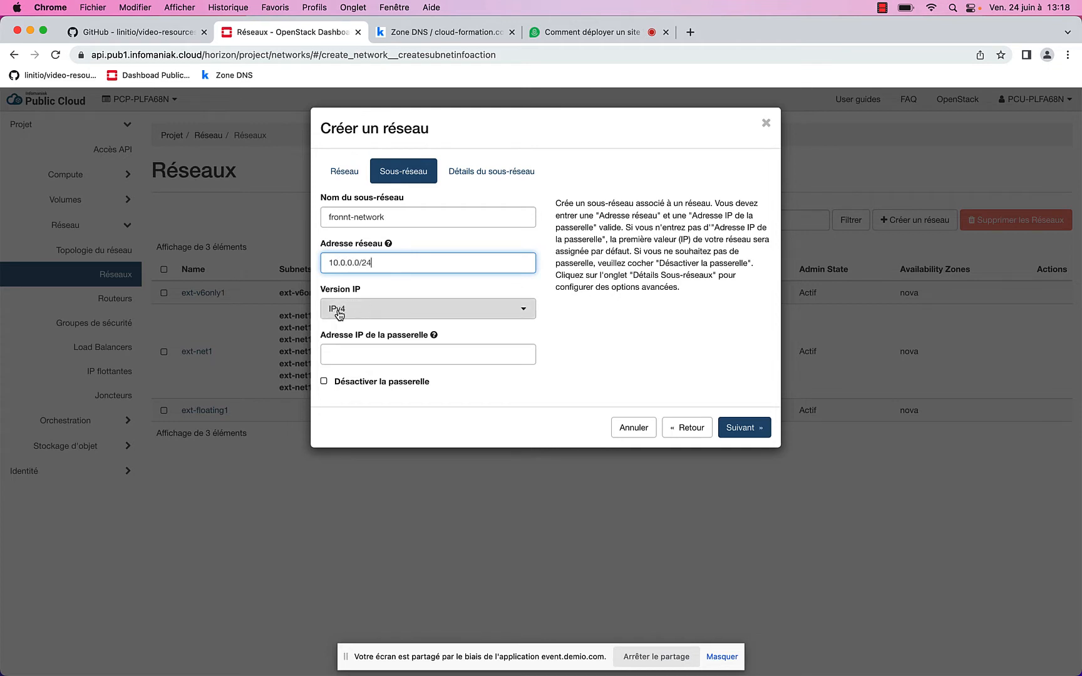
pyautogui.click(351, 357)
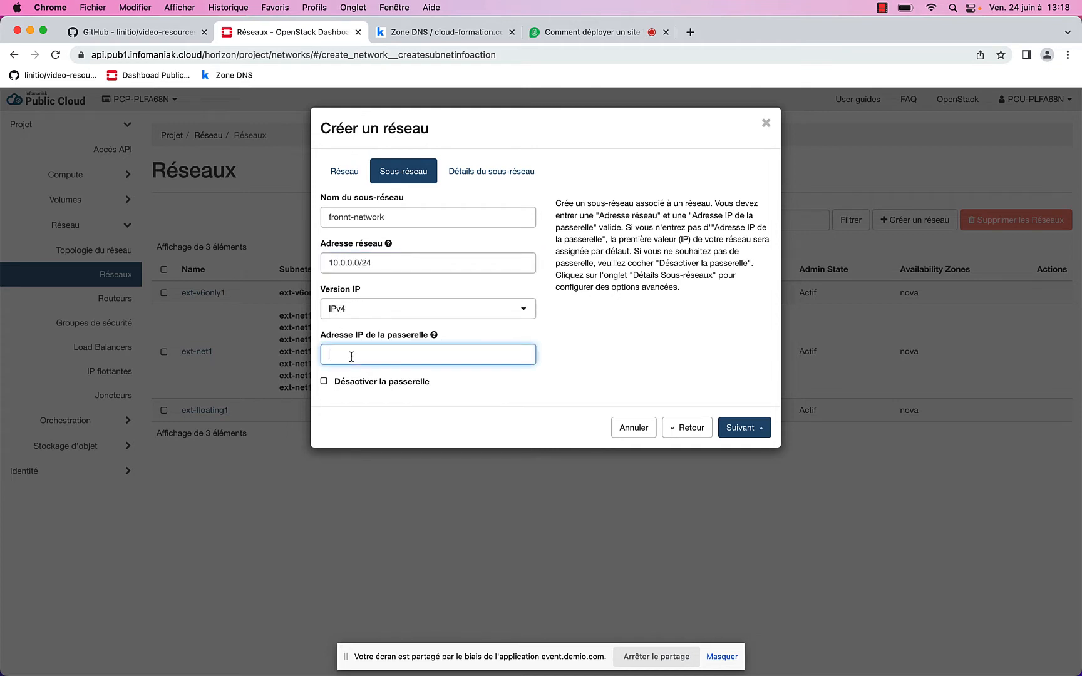
pyautogui.write('10.0.0.1')
# Set DNS server 1.1.1.1 on the subnet and create the network
pyautogui.click(493, 171)
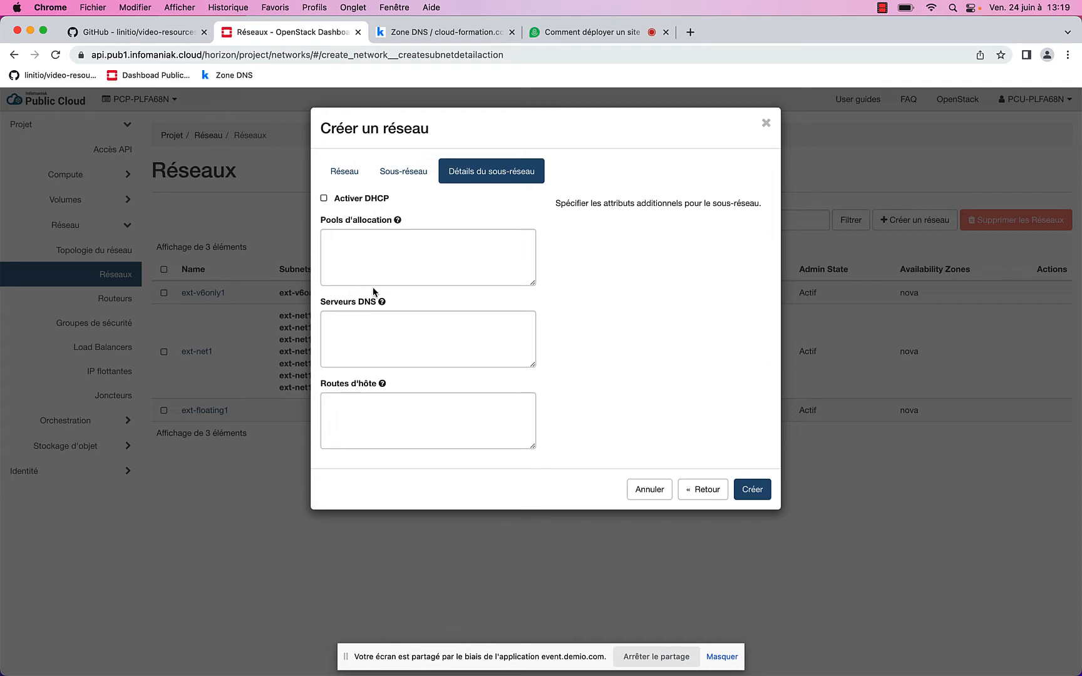
pyautogui.click(392, 331)
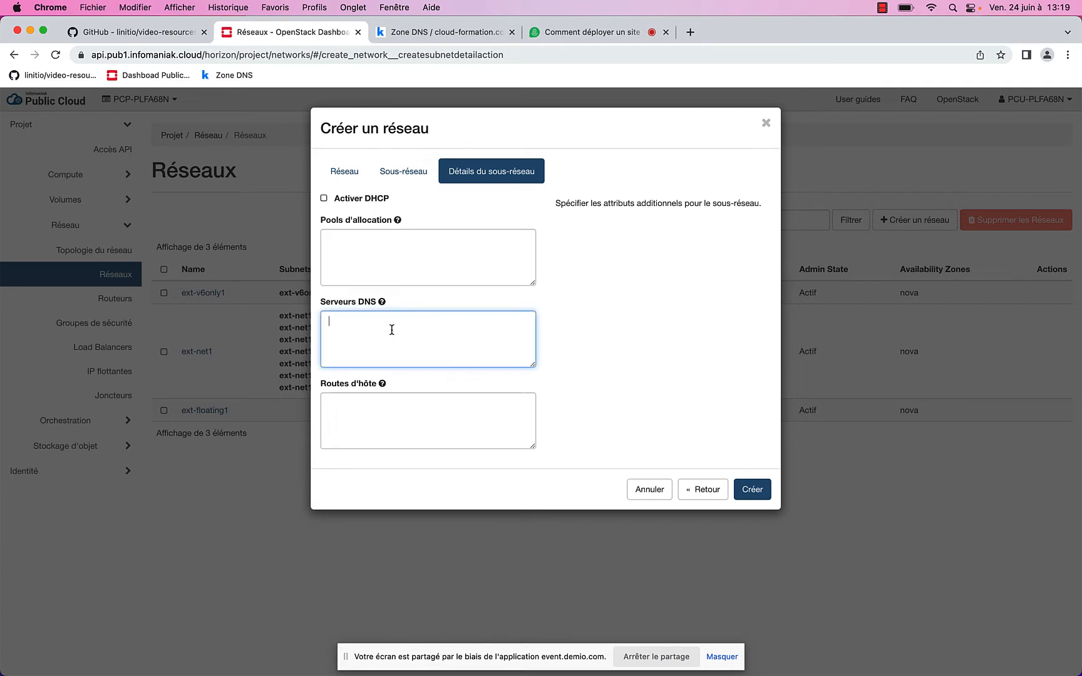
pyautogui.write('1.1.1.1')
pyautogui.click(752, 489)
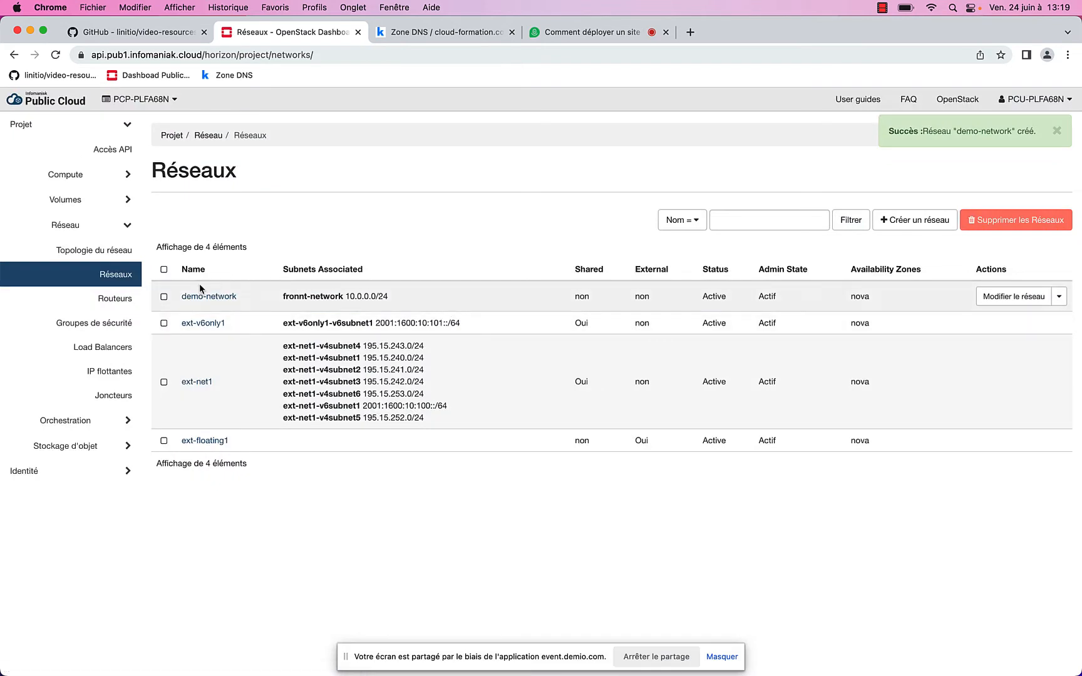
# Start a demo-network subnet named data-network with address 10.1.0.0/24 and gateway 10.1.0.1
pyautogui.click(229, 298)
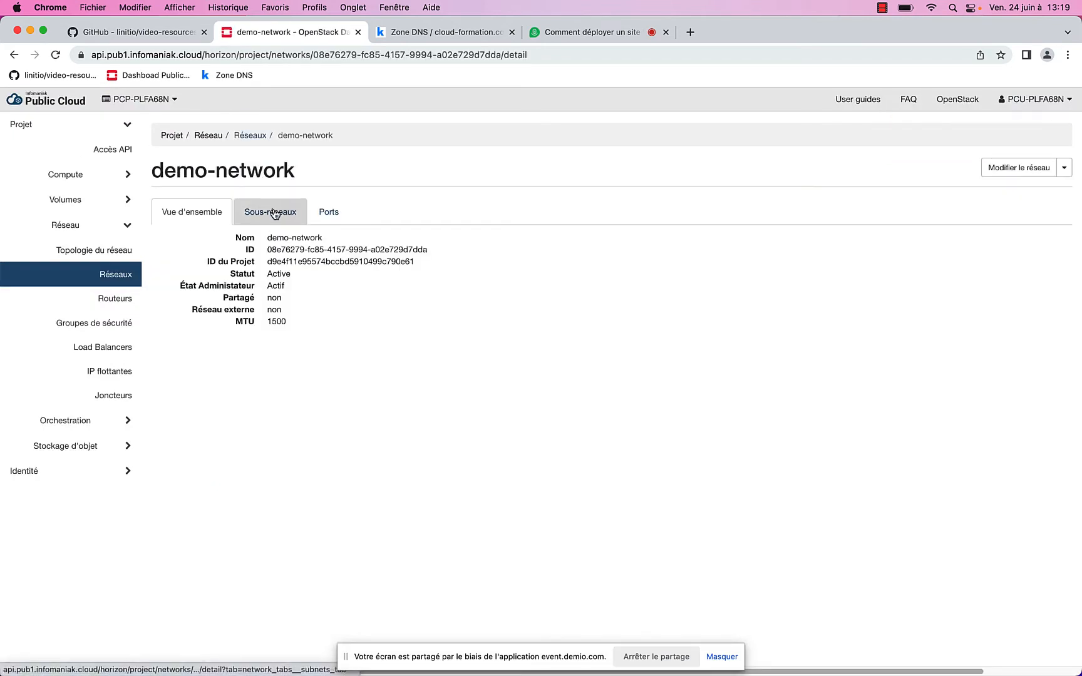
pyautogui.click(273, 213)
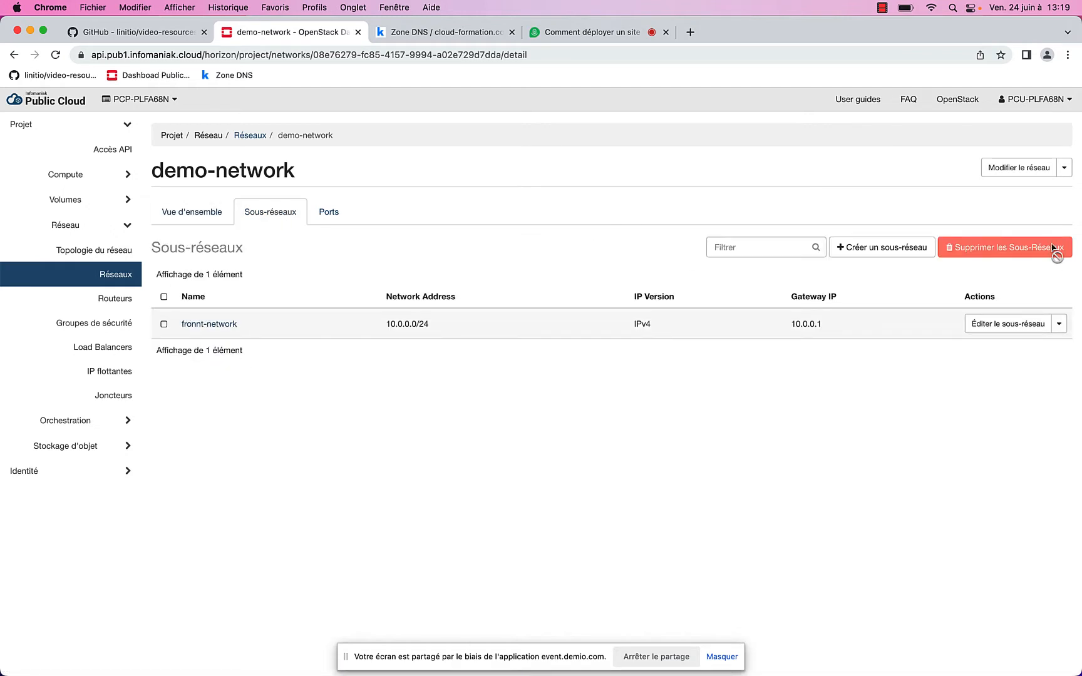
pyautogui.click(894, 255)
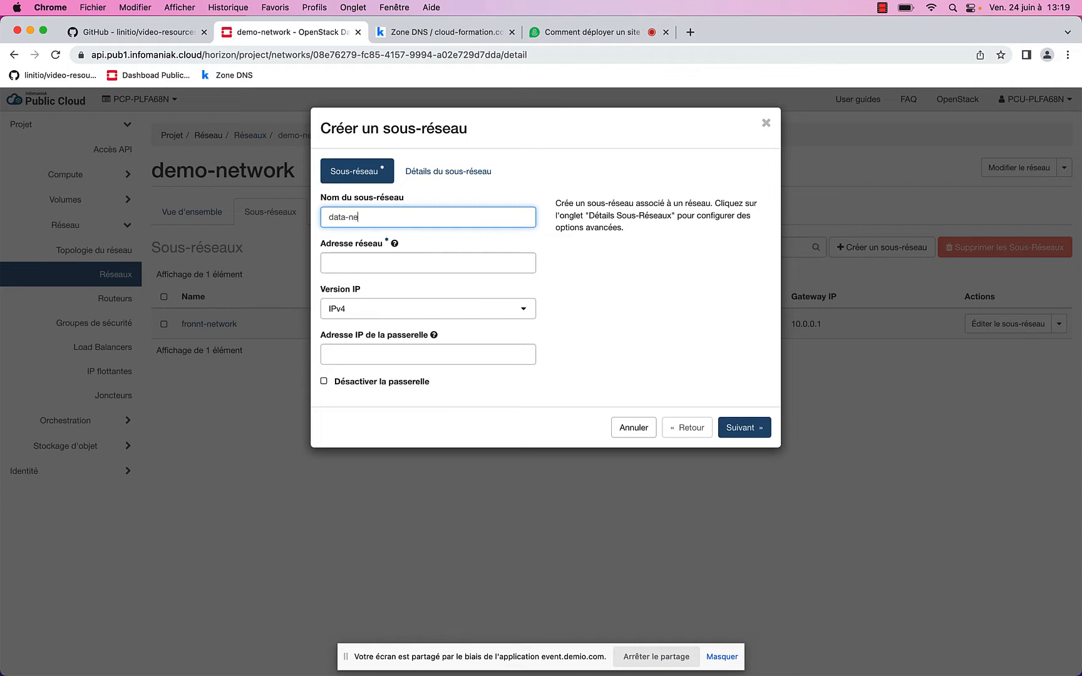
pyautogui.write('work')
pyautogui.click(519, 267)
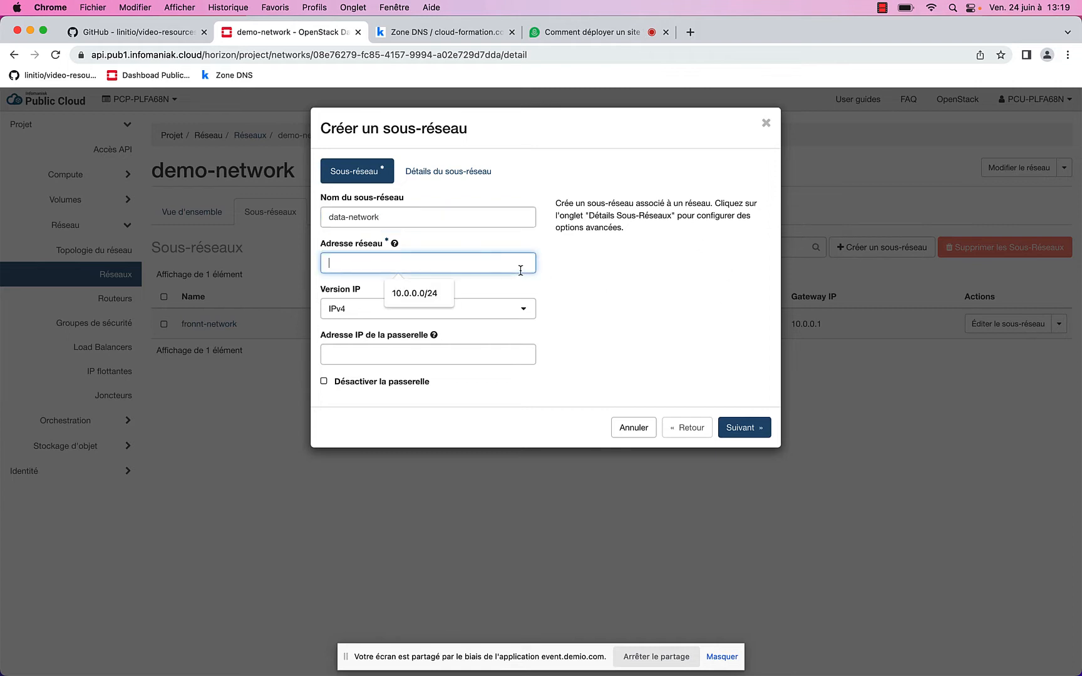
pyautogui.click(401, 293)
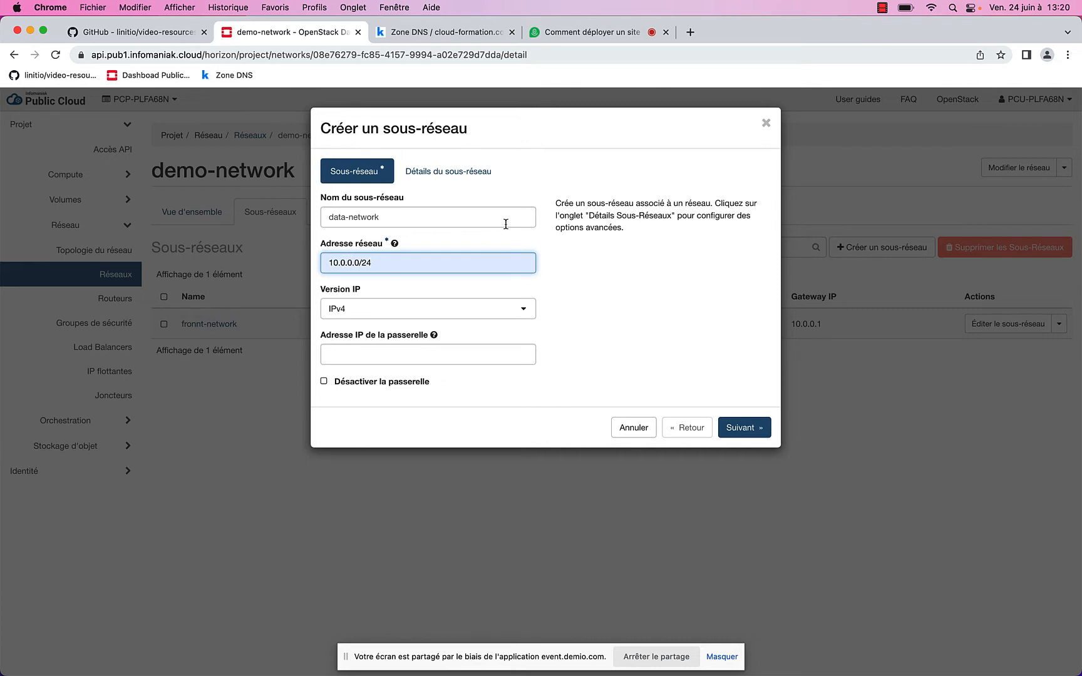
pyautogui.press('BackSpace')
pyautogui.write('1')
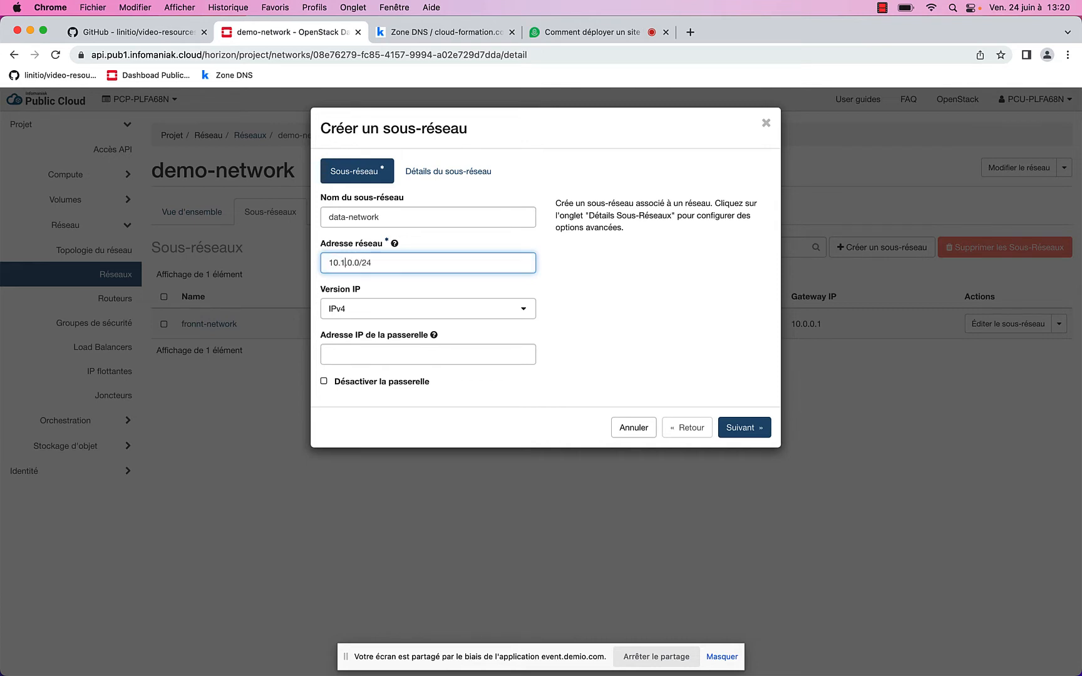
pyautogui.click(398, 360)
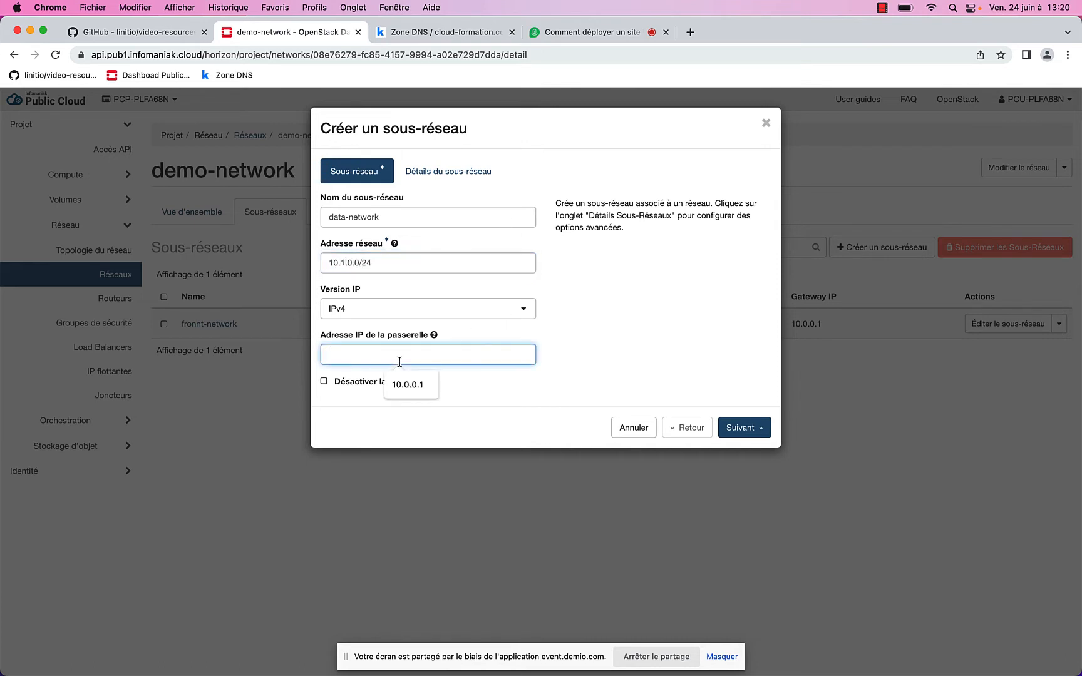
pyautogui.click(408, 385)
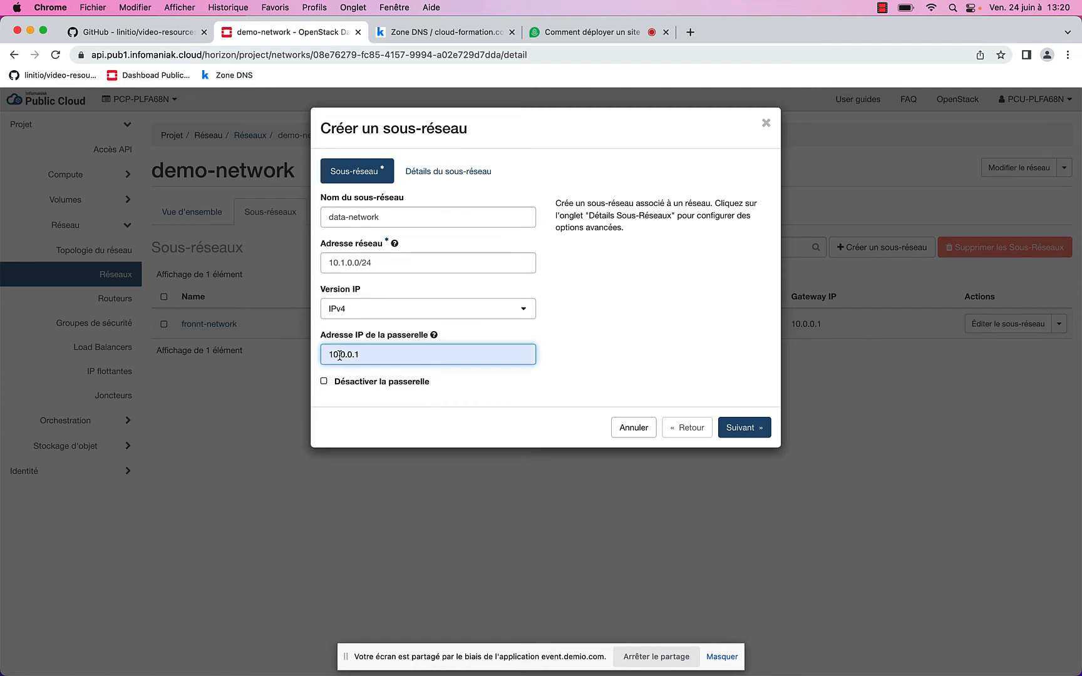
pyautogui.click(345, 355)
pyautogui.press('BackSpace')
pyautogui.write('1')
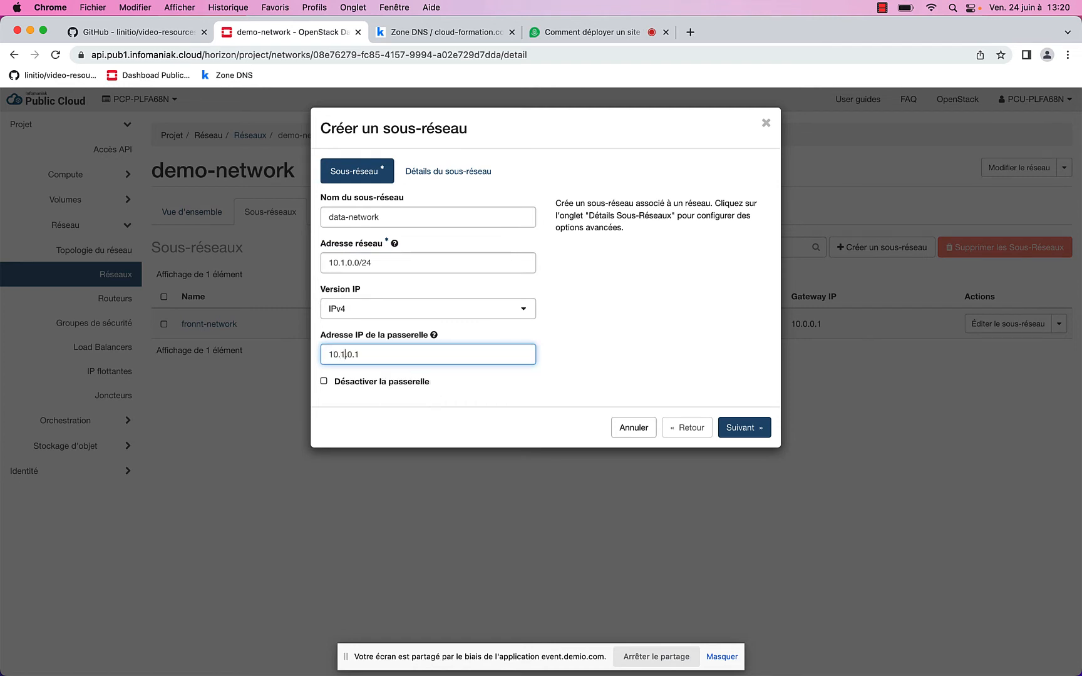
# Add a DNS server in the subnet details and create data-network
pyautogui.click(440, 180)
pyautogui.click(383, 336)
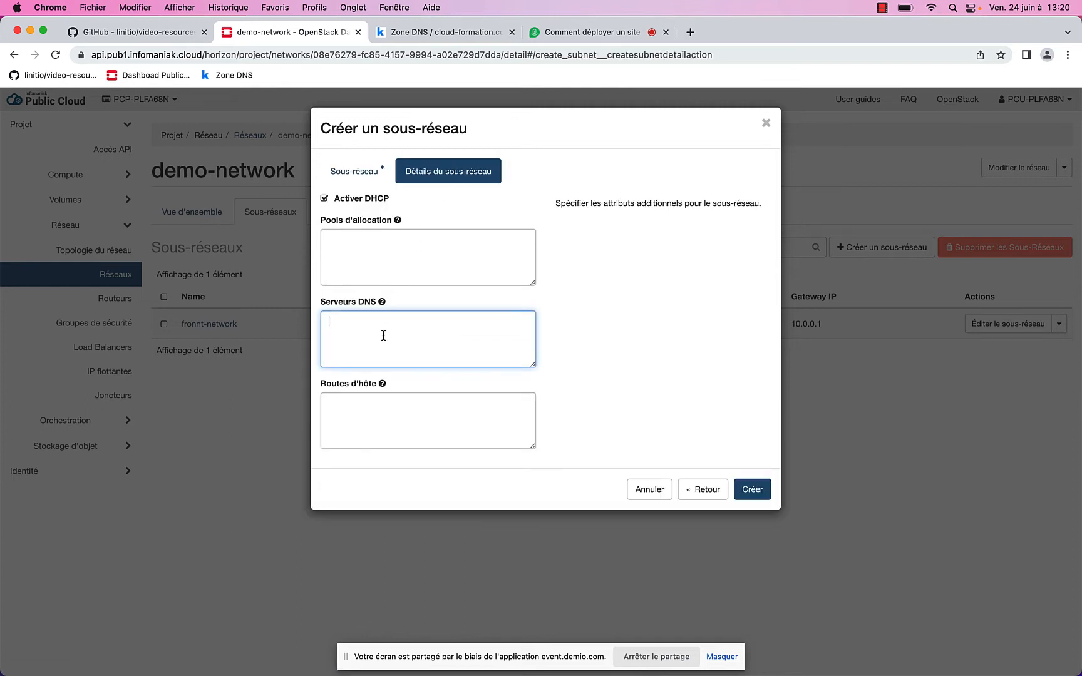
pyautogui.write('1.1.1.1')
pyautogui.click(754, 492)
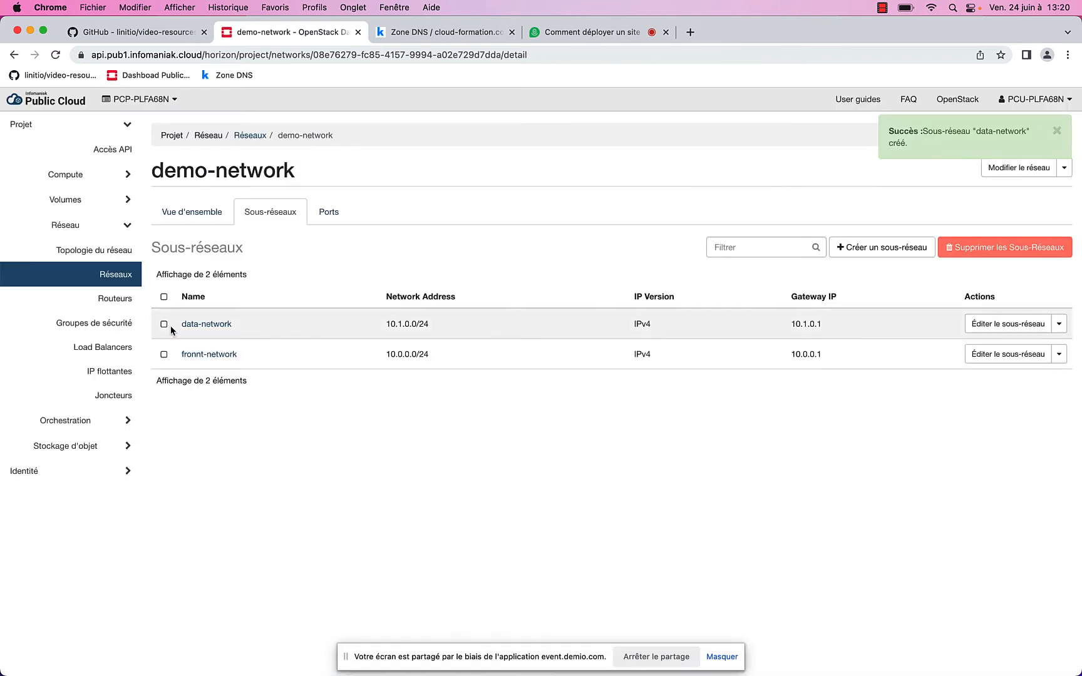
# Check the network topology, then show demo-network's ports with the DHCP port 10.1.0.2
pyautogui.click(94, 252)
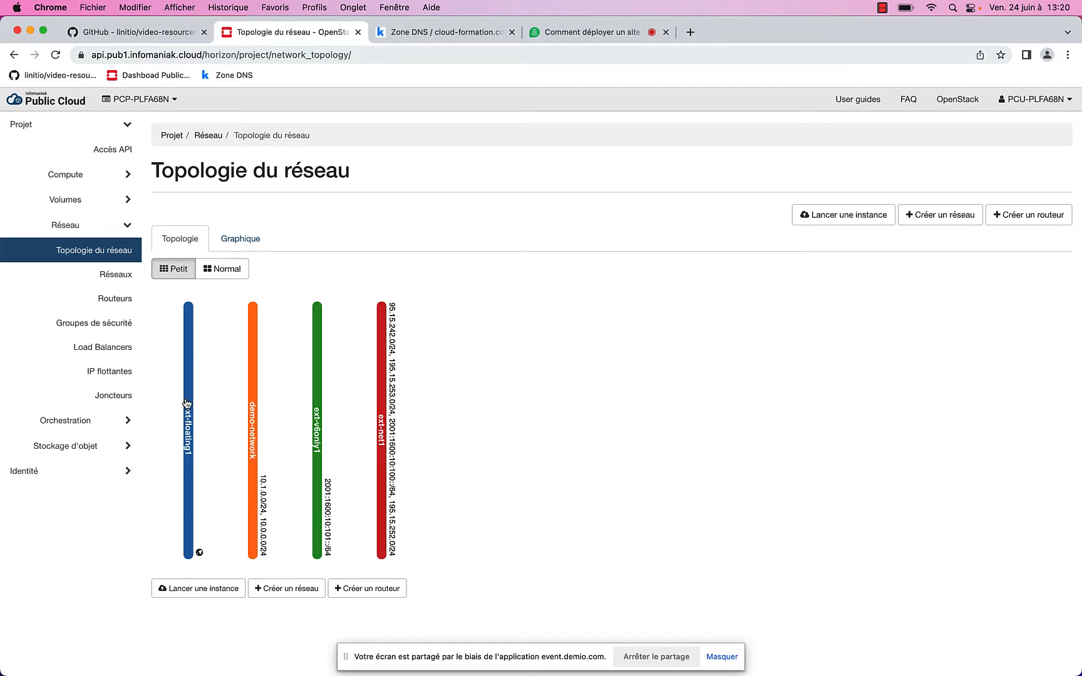
pyautogui.click(113, 277)
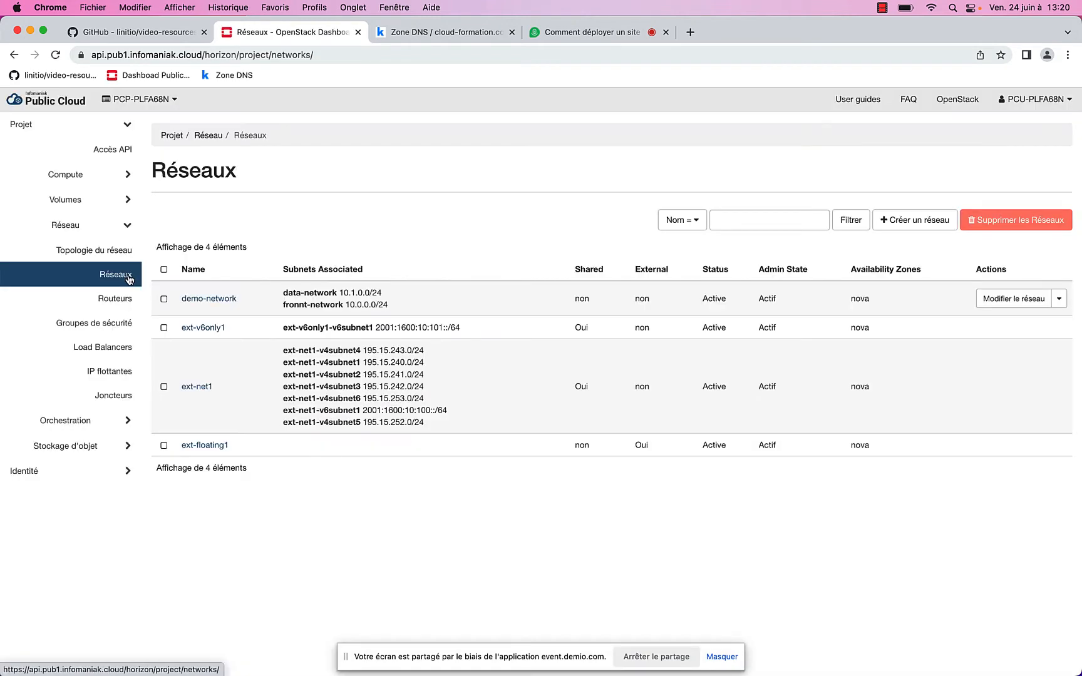
pyautogui.click(213, 300)
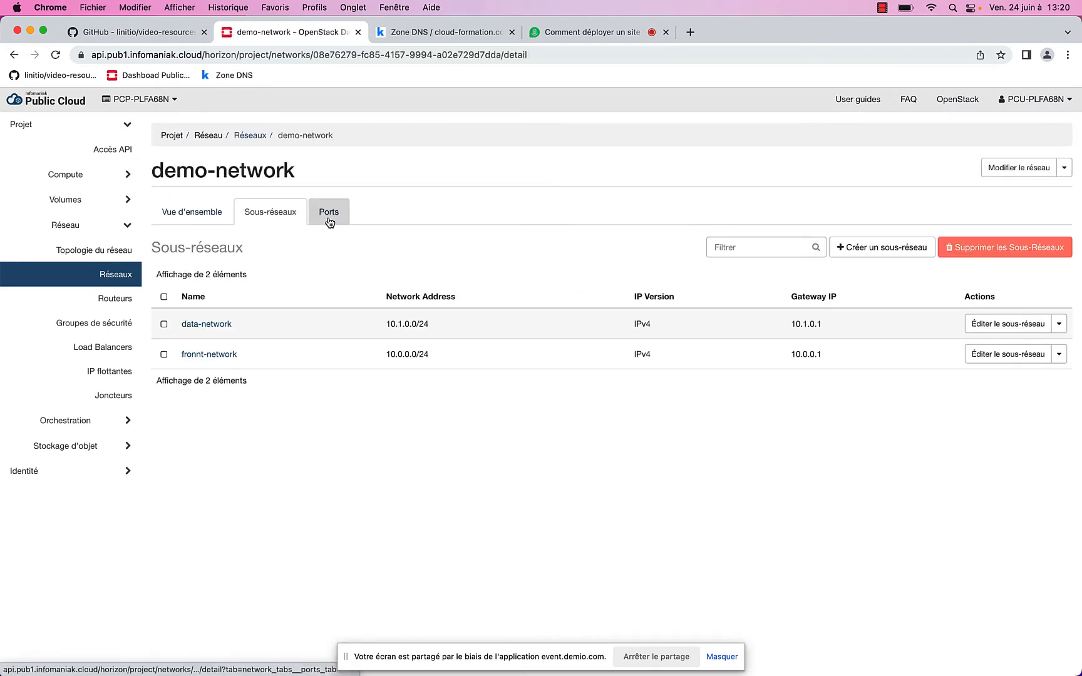
pyautogui.click(329, 221)
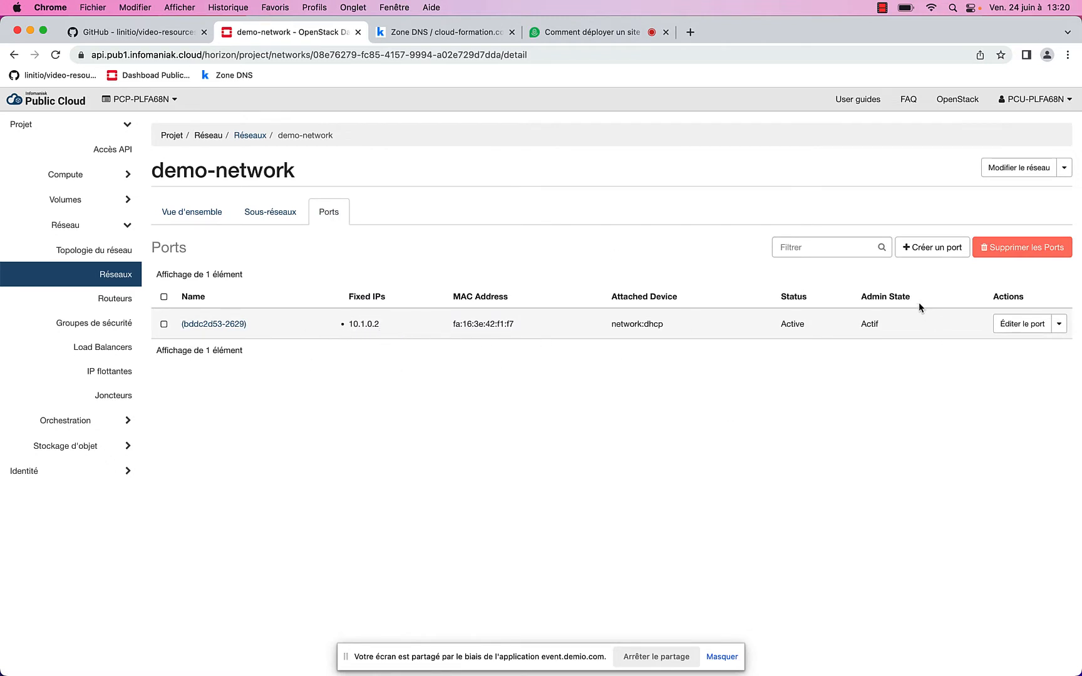
# Create a demo-network port with fixed IP 10.0.0.10
pyautogui.click(923, 250)
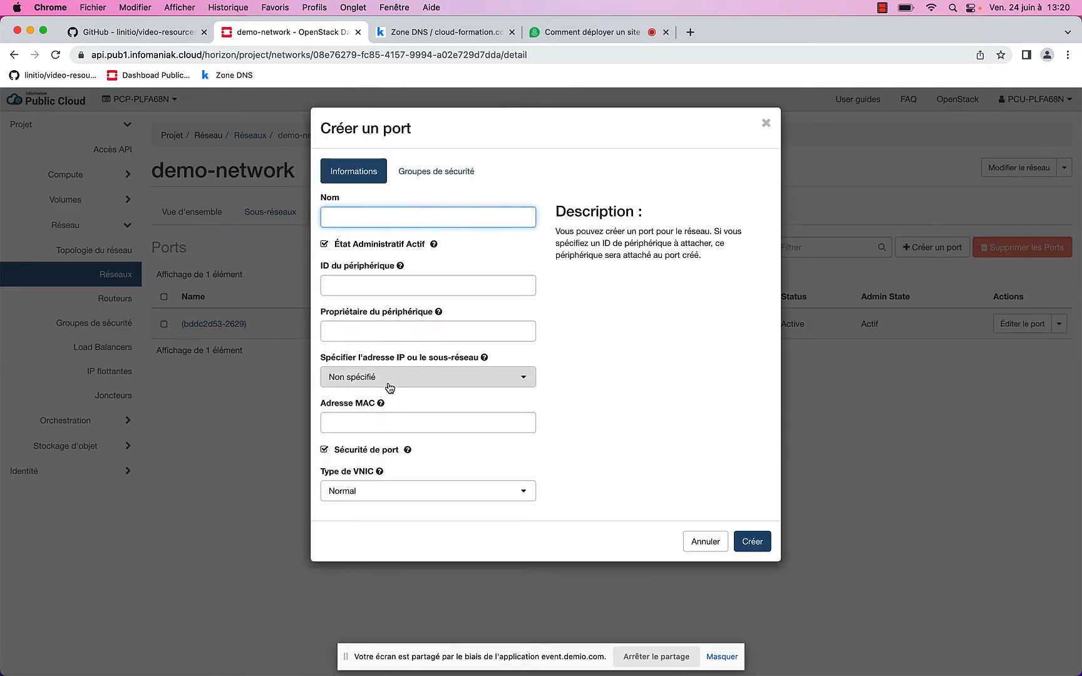
pyautogui.click(388, 384)
pyautogui.click(382, 432)
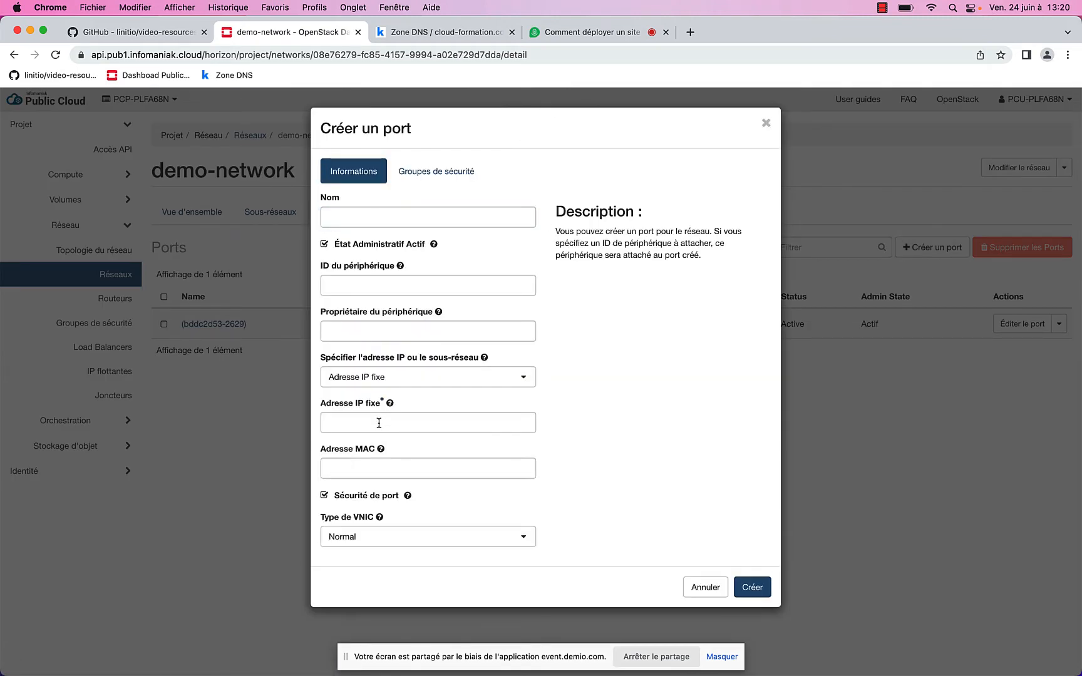
pyautogui.click(380, 421)
pyautogui.write('10')
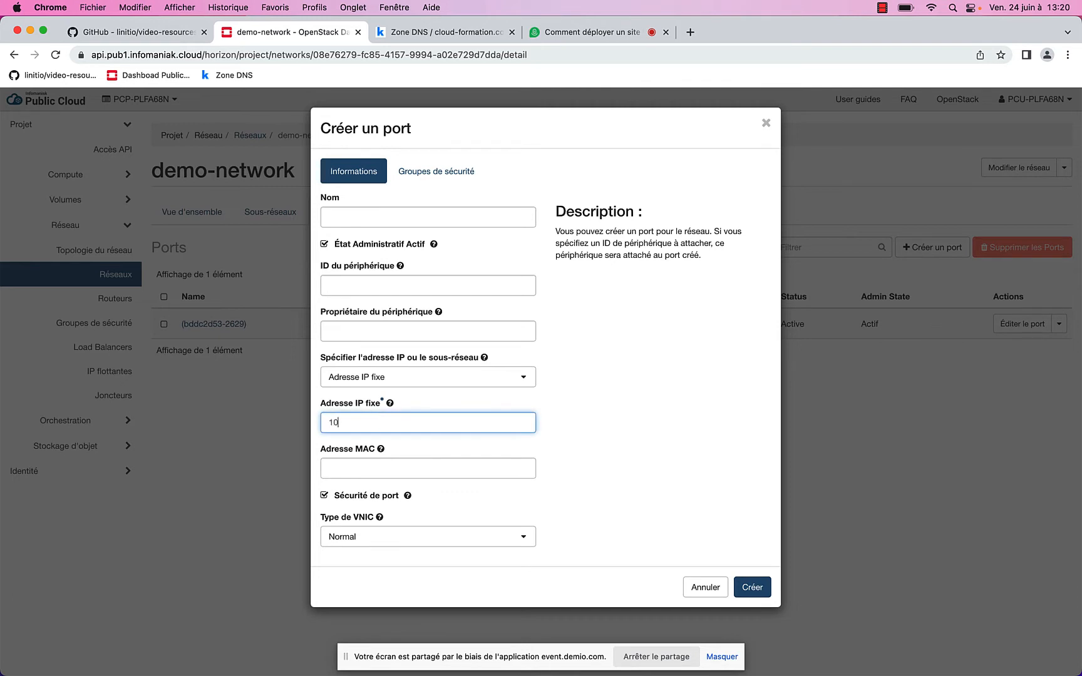
pyautogui.write('.0.0.10')
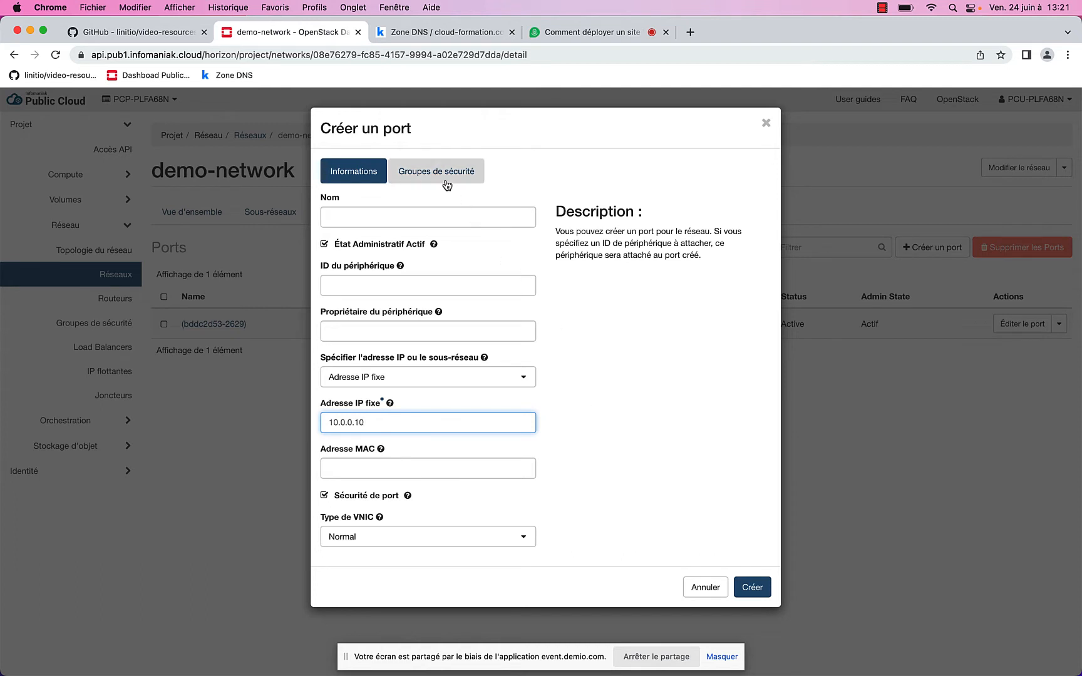
pyautogui.click(751, 587)
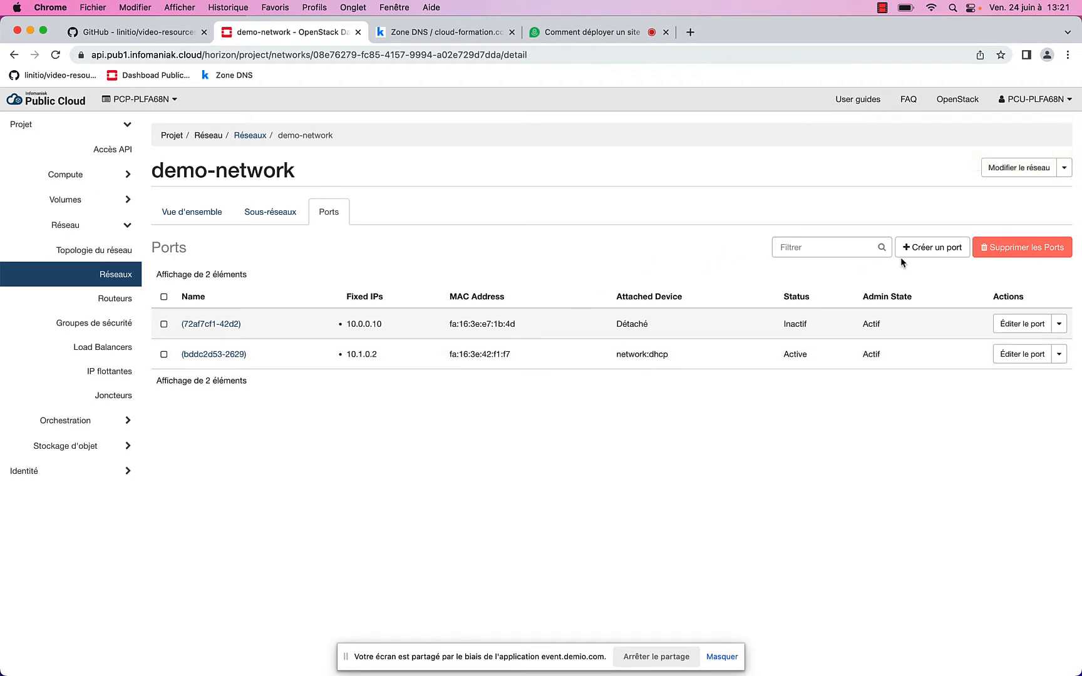
# Create a second port with fixed IP 10.1.0.10
pyautogui.click(927, 258)
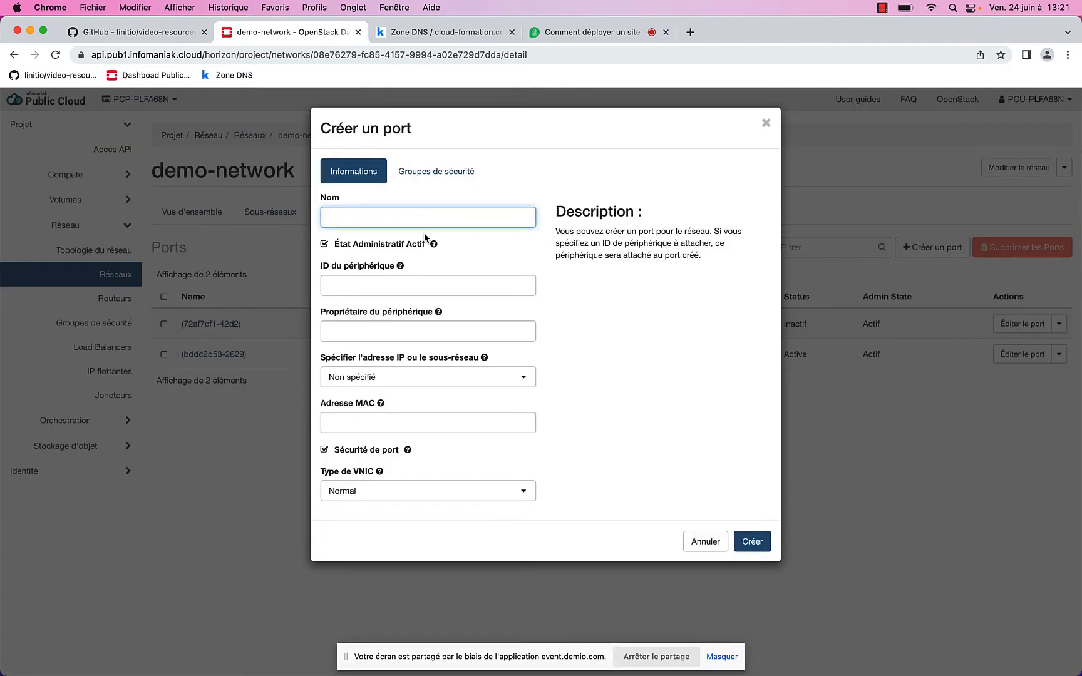
pyautogui.moveTo(384, 404)
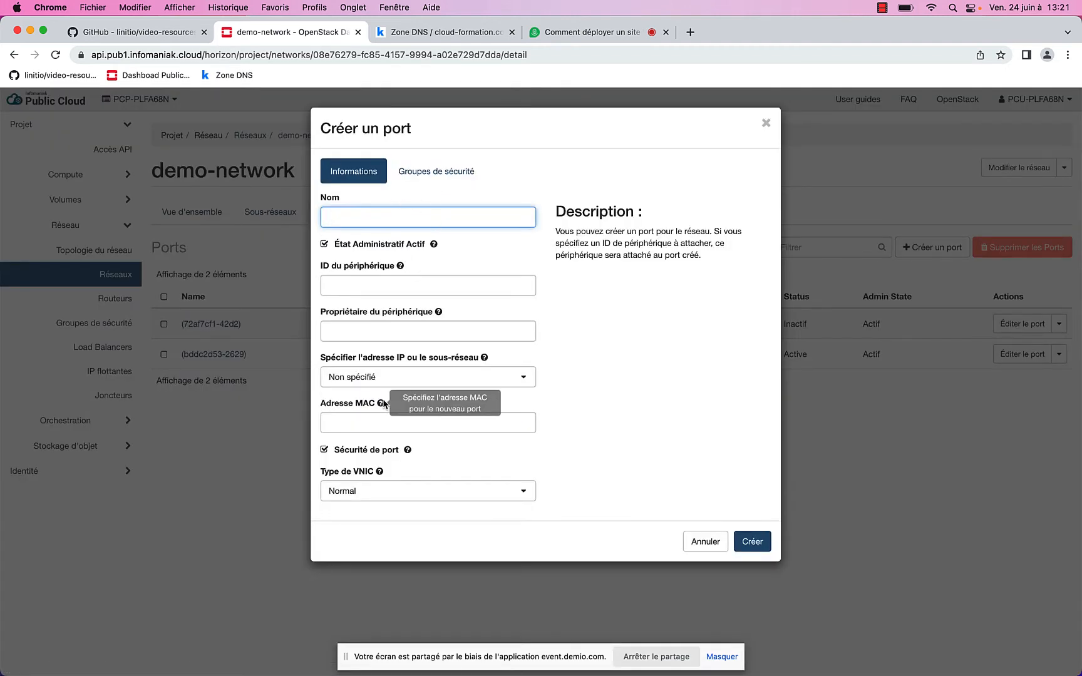
pyautogui.click(384, 378)
pyautogui.click(384, 434)
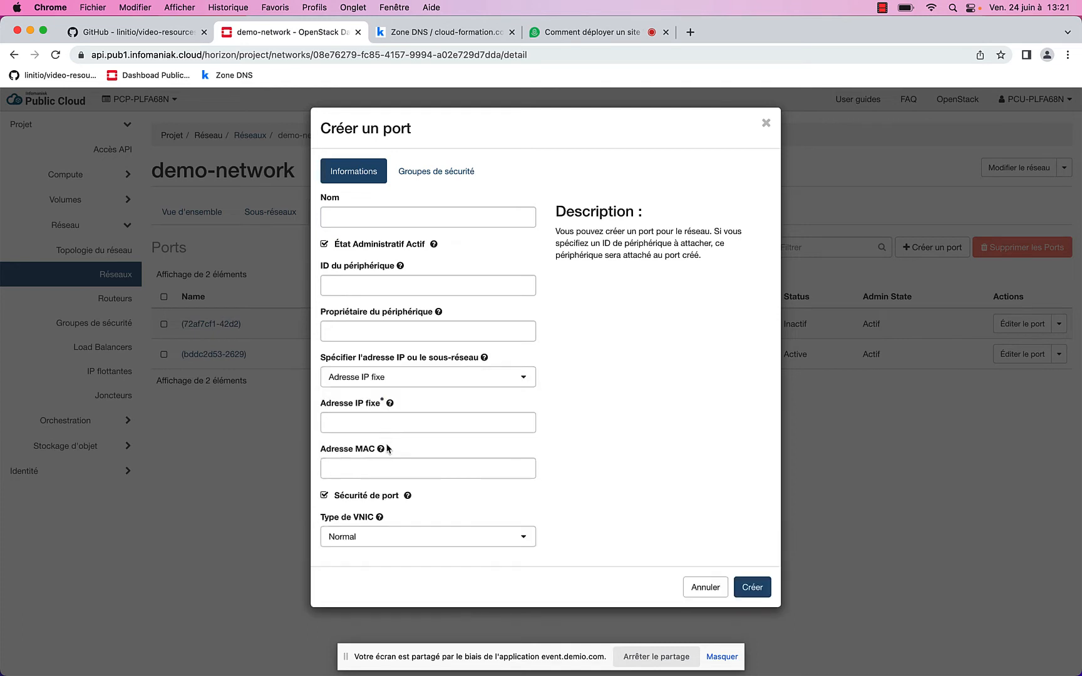
pyautogui.click(388, 425)
pyautogui.click(399, 448)
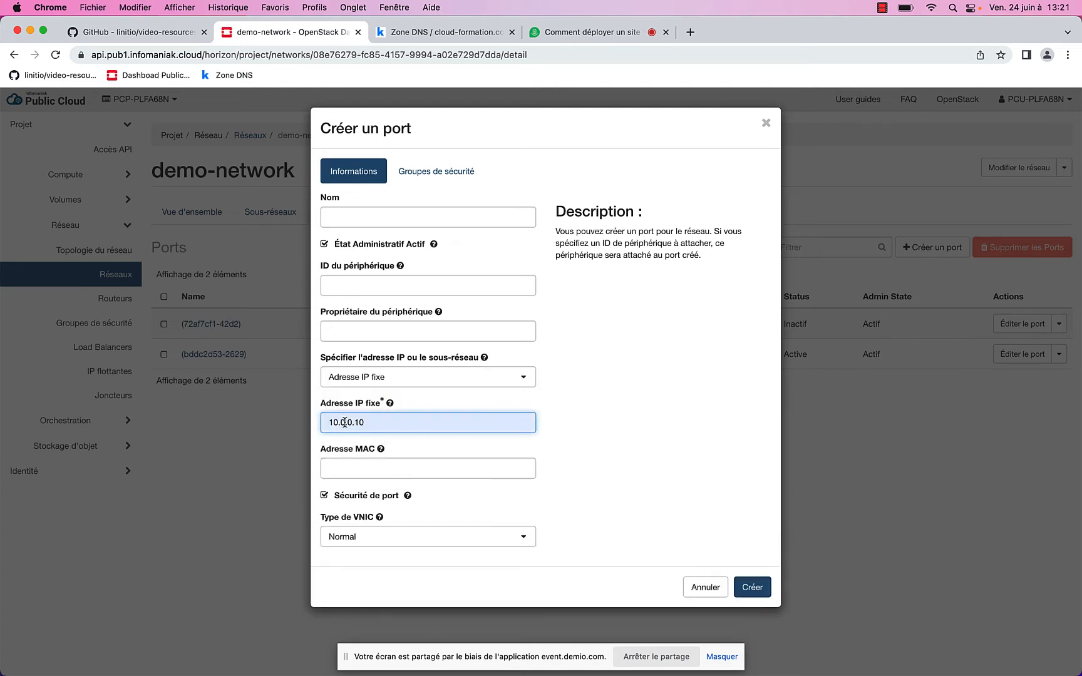
pyautogui.click(344, 422)
pyautogui.press('BackSpace')
pyautogui.write('1')
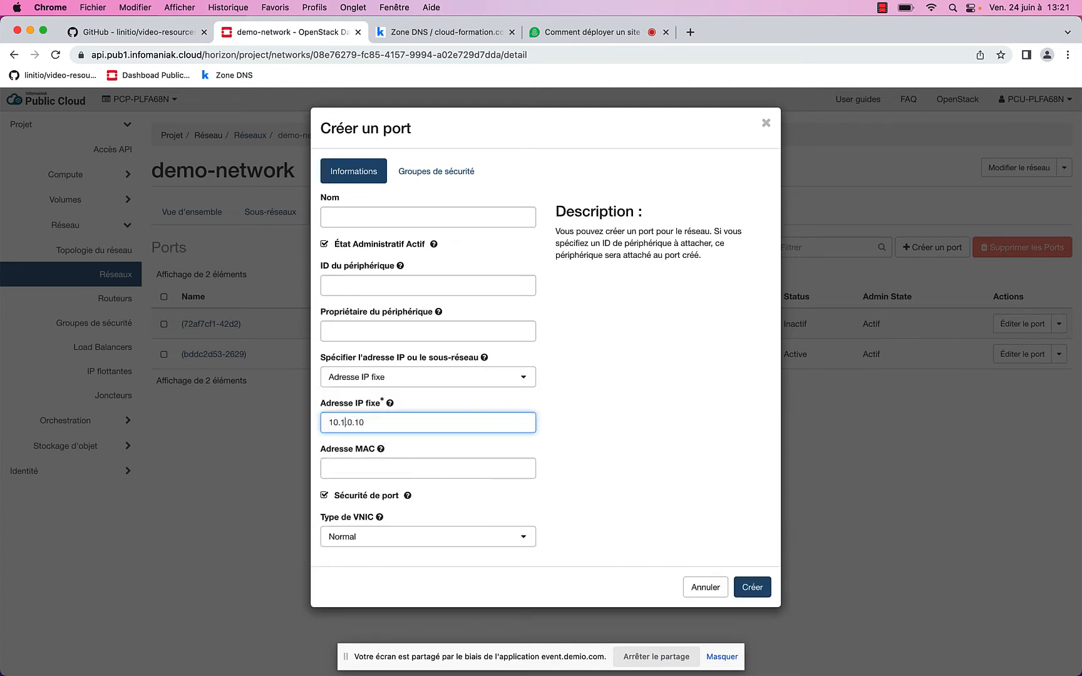
pyautogui.click(759, 590)
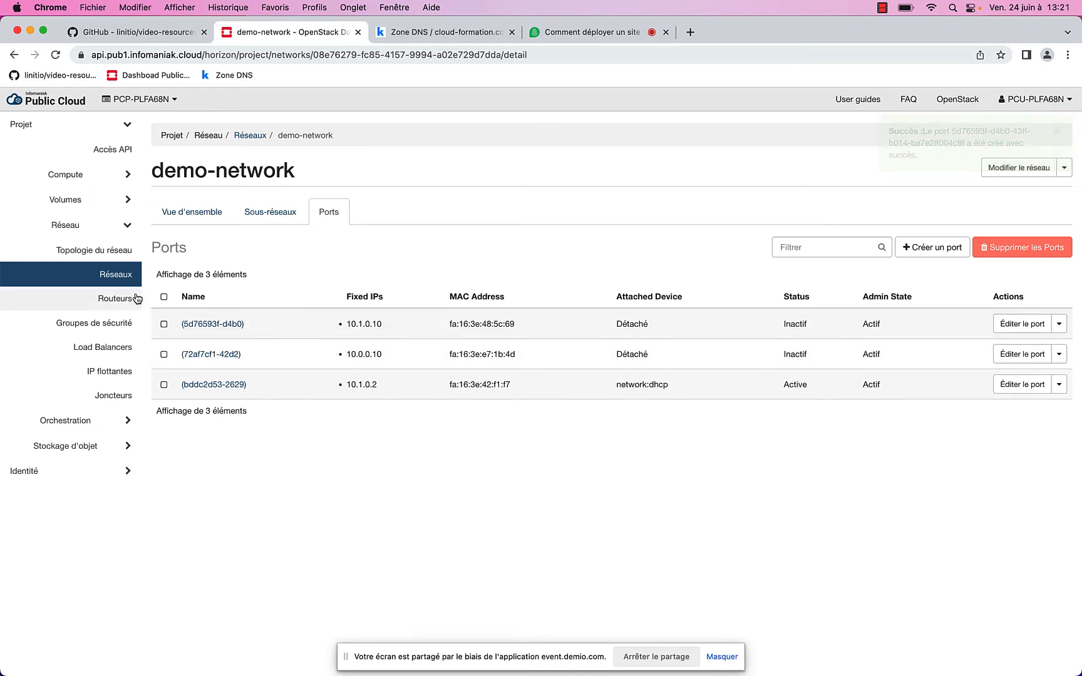
# Create router ext-router on external network ext-floating1, then return to the network topology
pyautogui.click(116, 300)
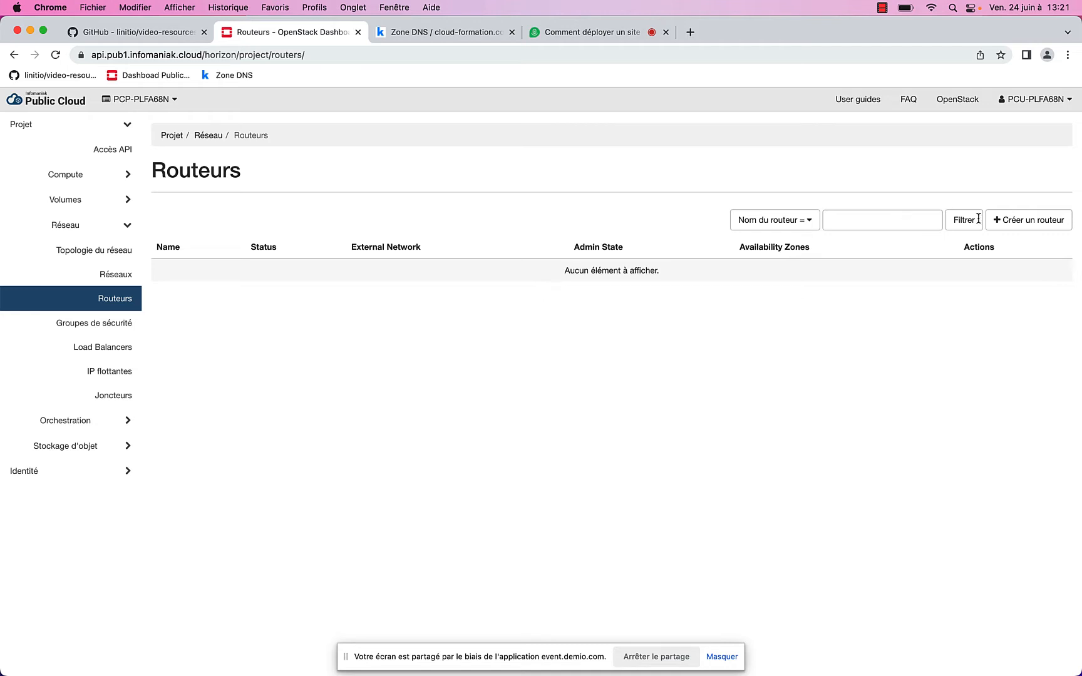
pyautogui.click(1001, 219)
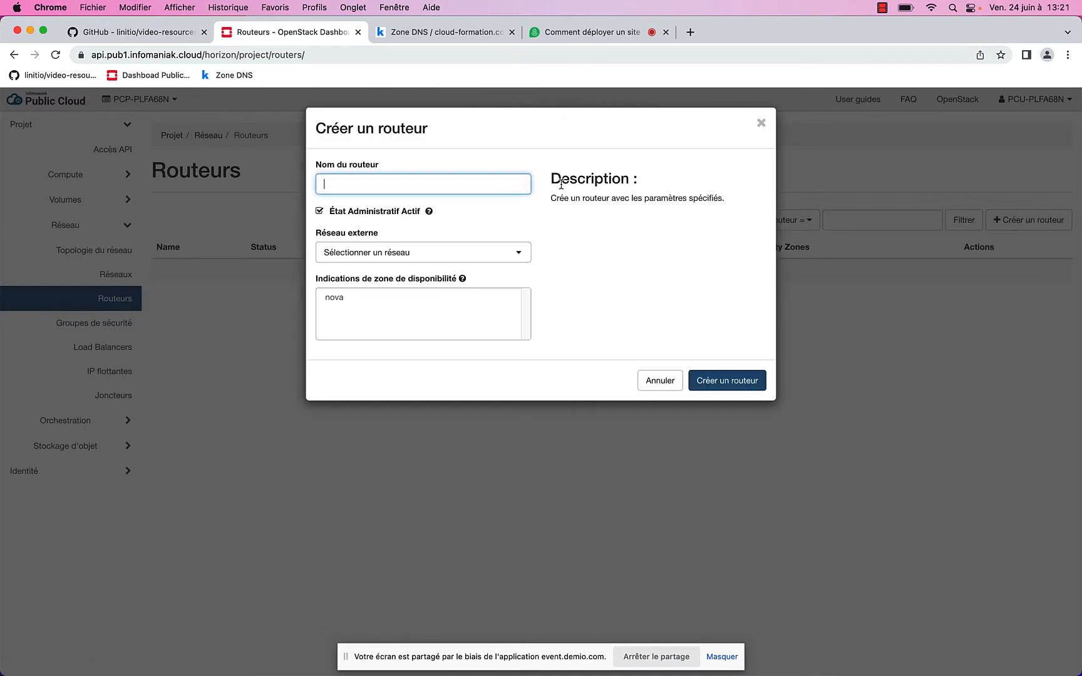
pyautogui.write('rou')
pyautogui.press('BackSpace')
pyautogui.press('BackSpace')
pyautogui.click(408, 257)
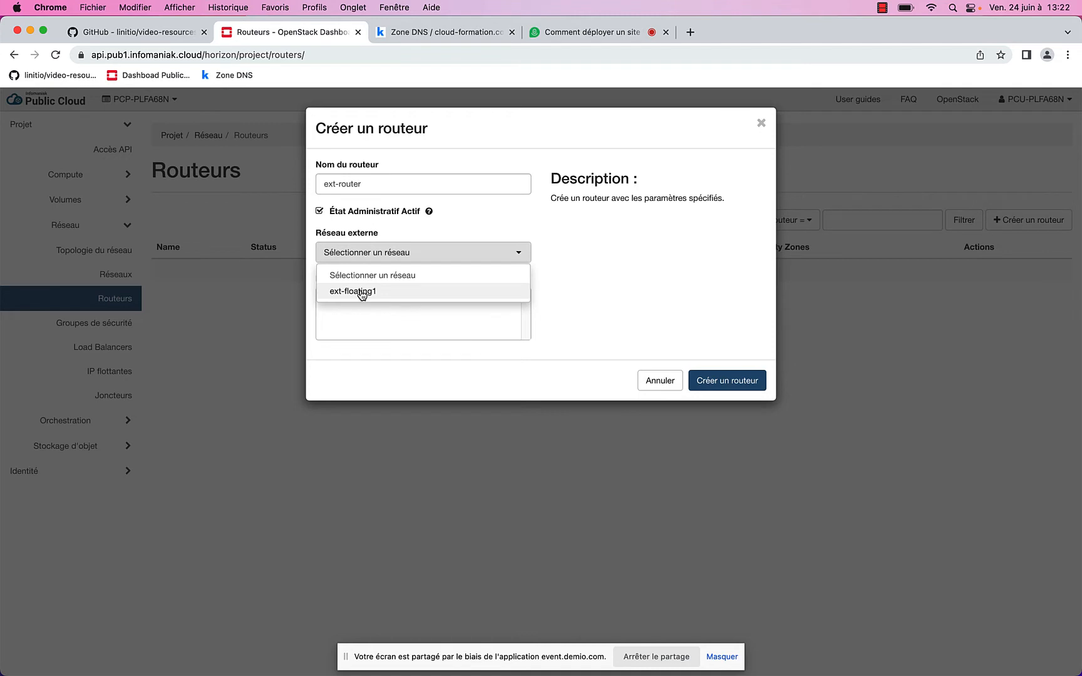
pyautogui.click(362, 293)
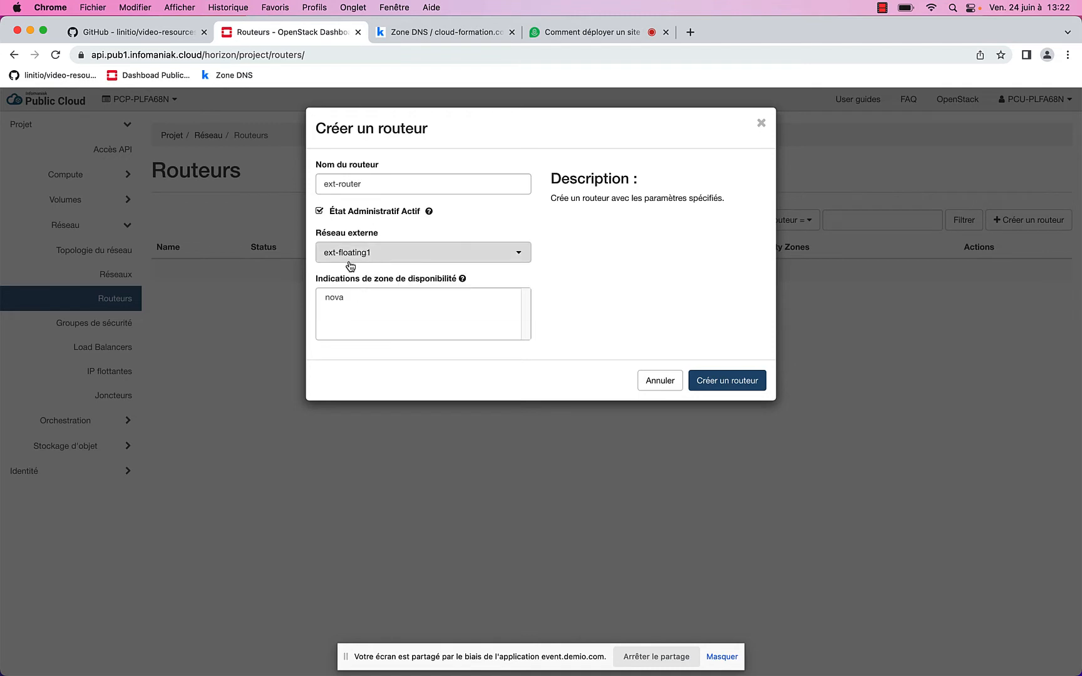
pyautogui.click(732, 380)
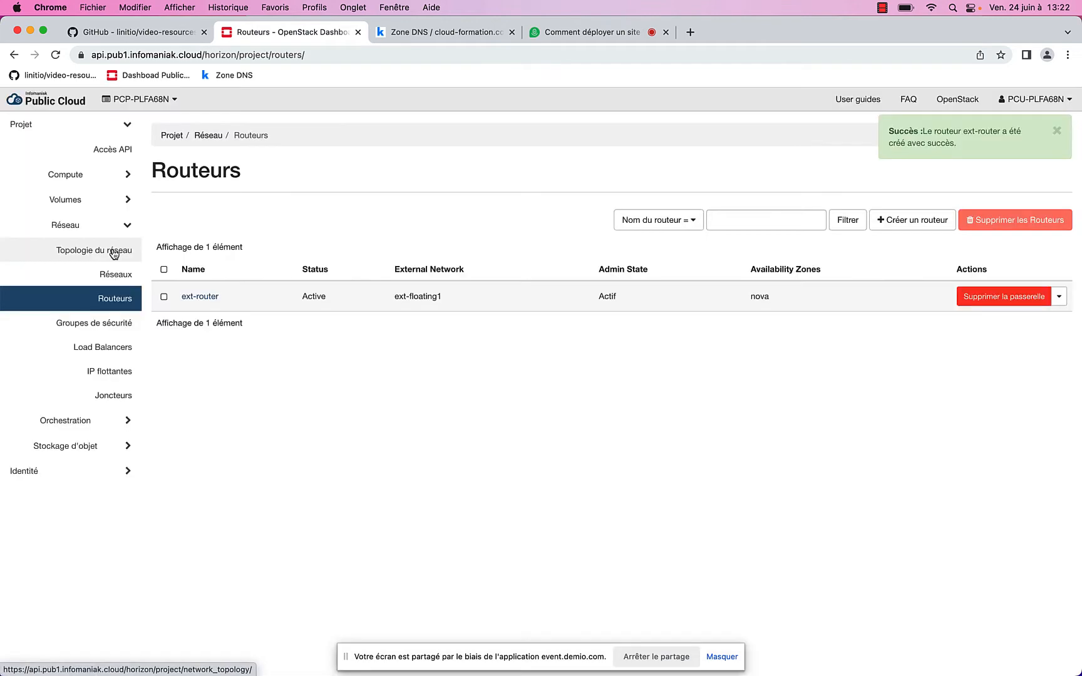
pyautogui.click(114, 253)
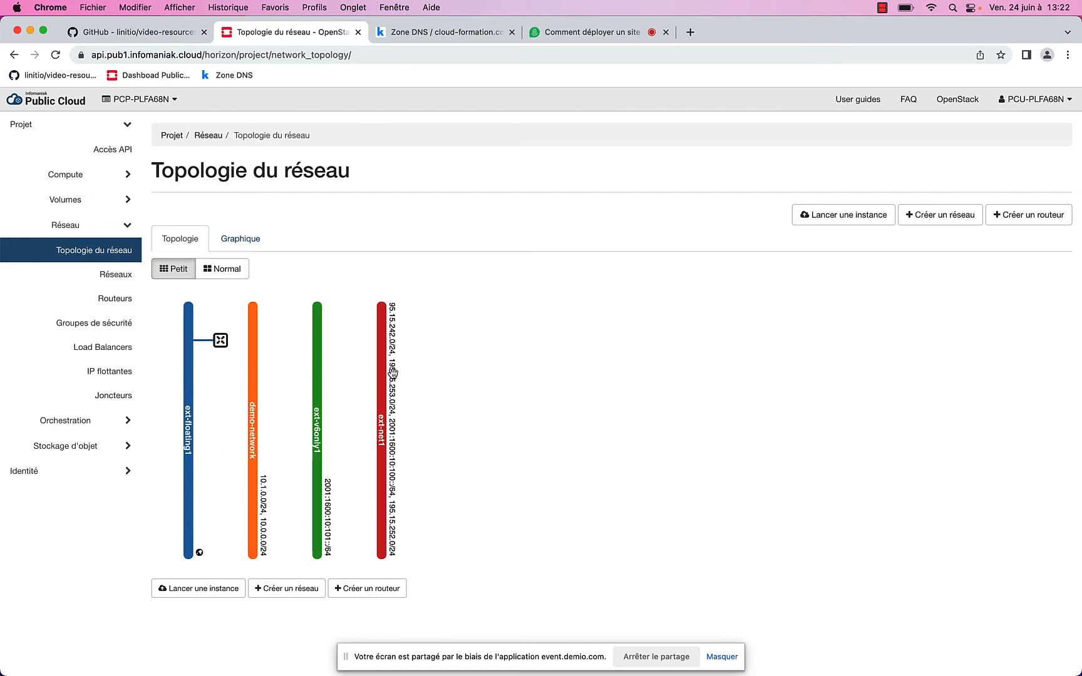
# Attach the demo-network 10.0.0.0/24 subnet to ext-router as interface 10.0.0.1
pyautogui.click(220, 340)
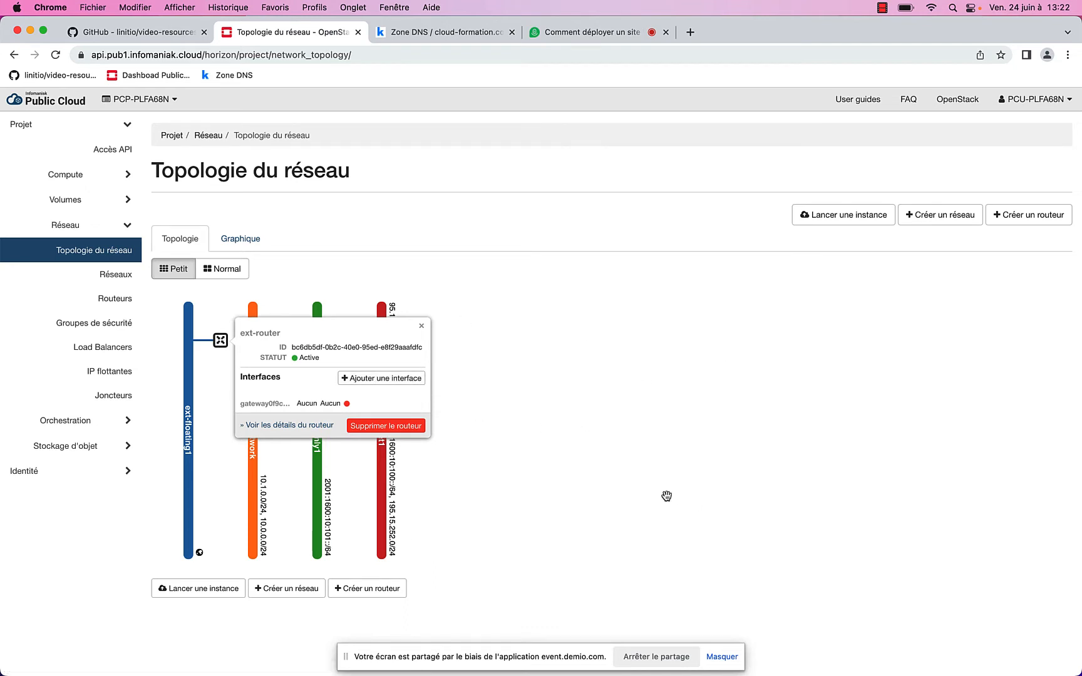
pyautogui.click(416, 380)
pyautogui.click(417, 184)
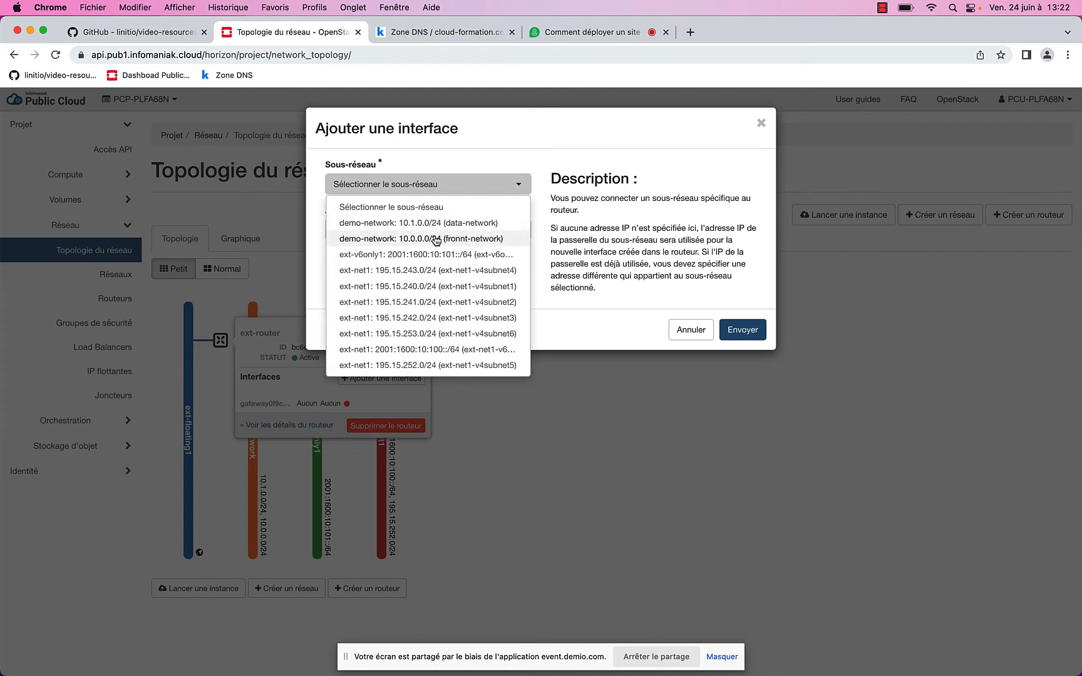
pyautogui.click(436, 239)
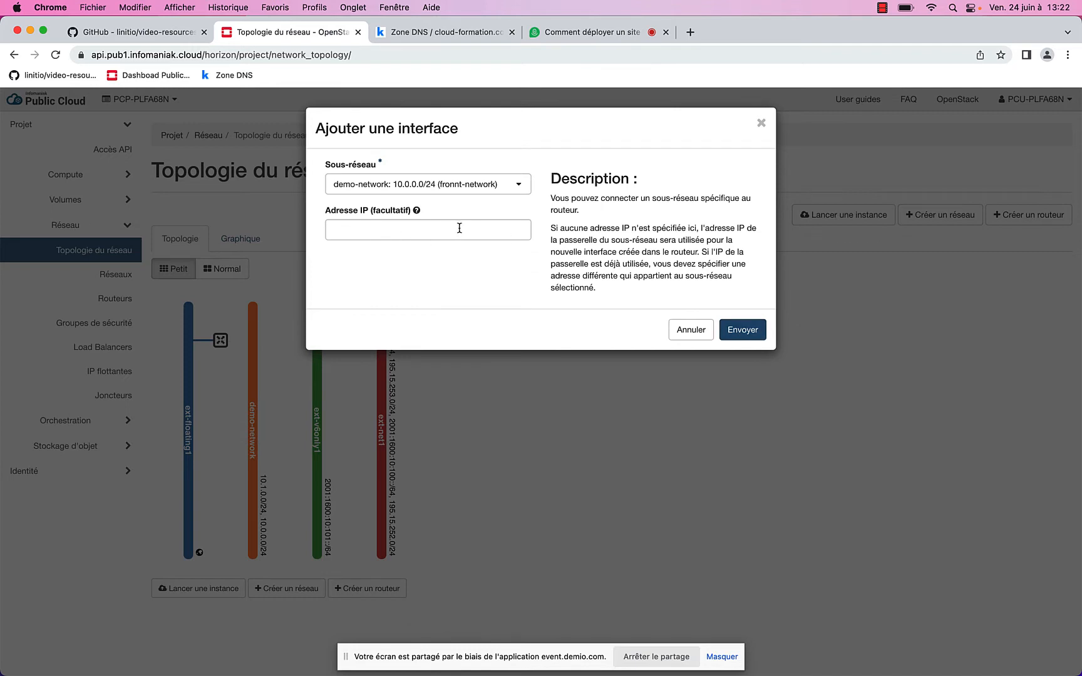
pyautogui.click(743, 331)
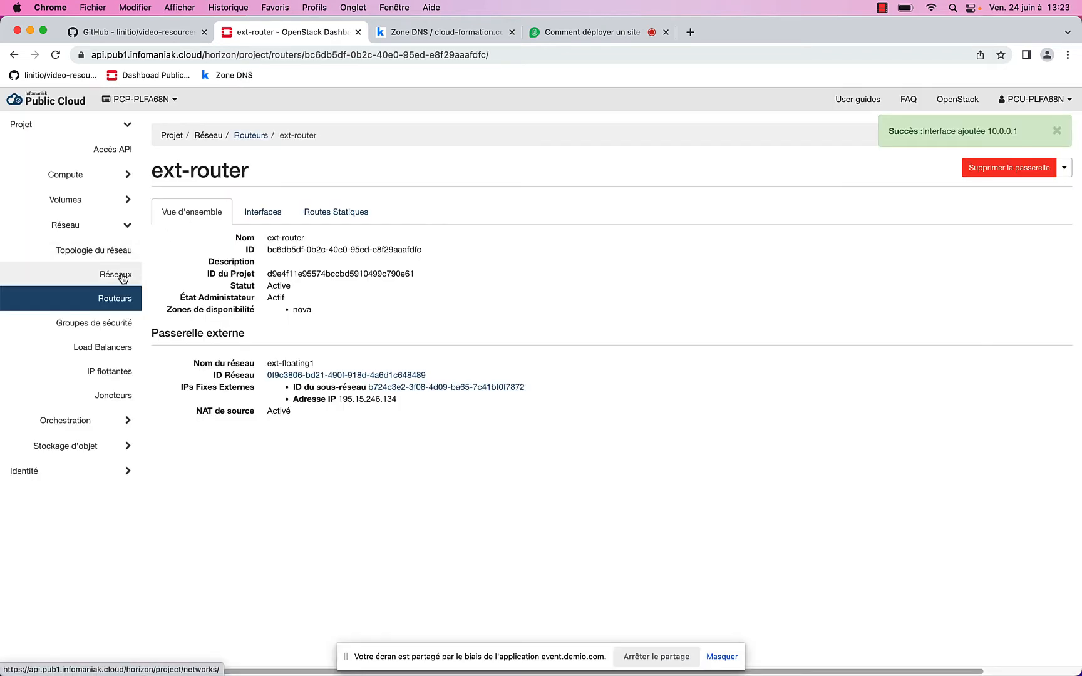
pyautogui.click(118, 251)
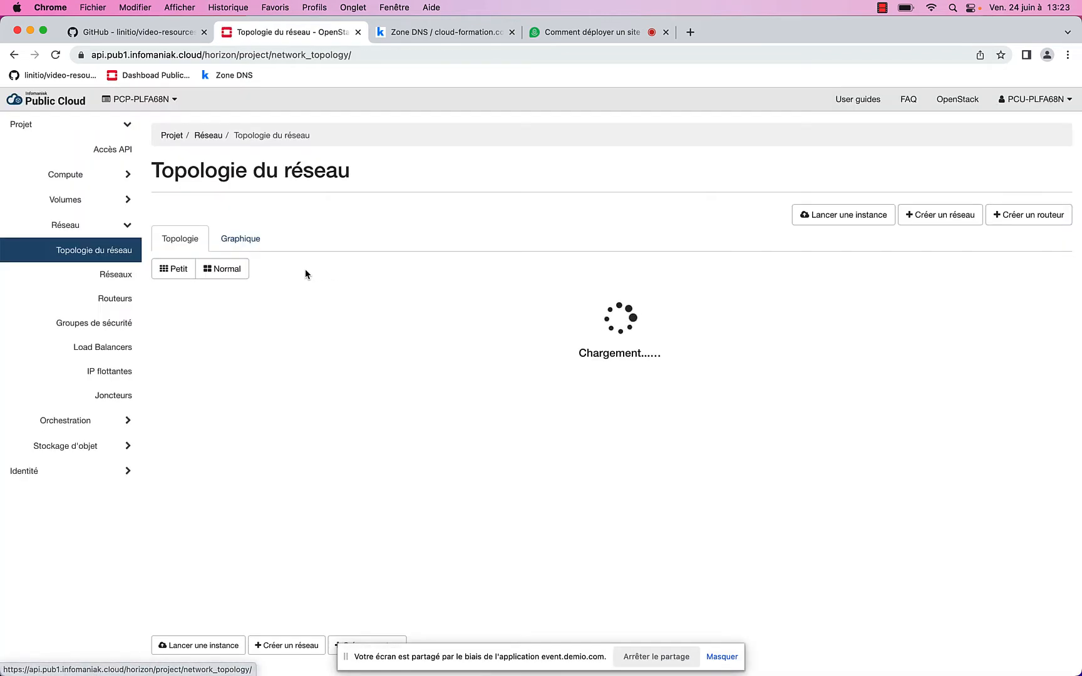
# Attach the 10.1.0.0/24 subnet as interface 10.1.0.1 and list the router's interfaces
pyautogui.click(221, 341)
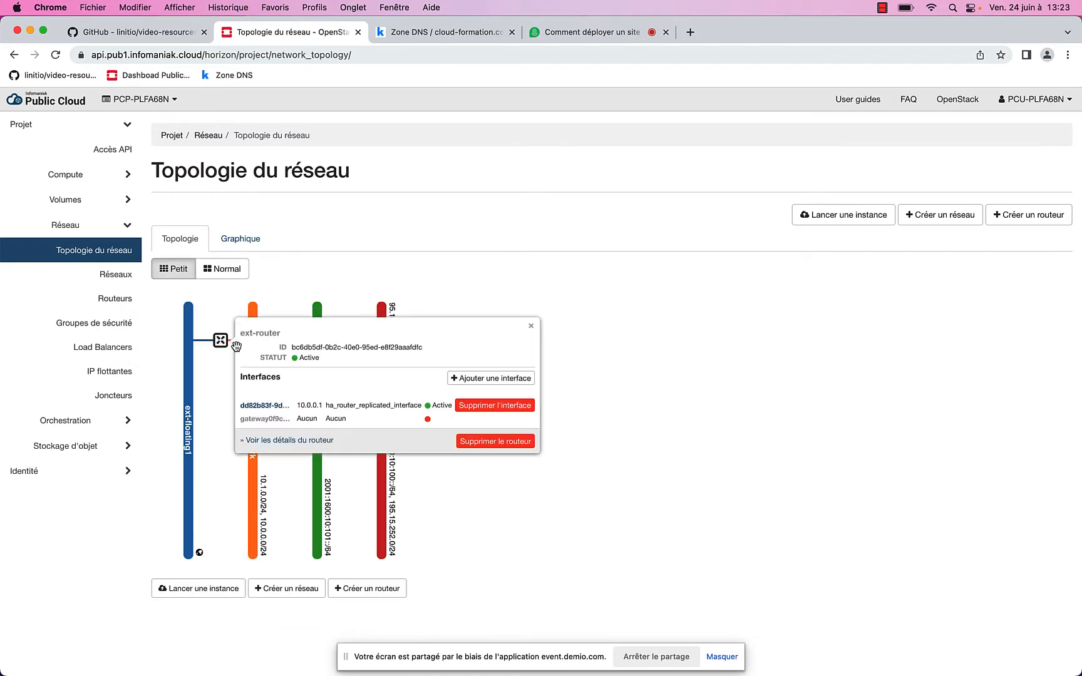
pyautogui.click(679, 529)
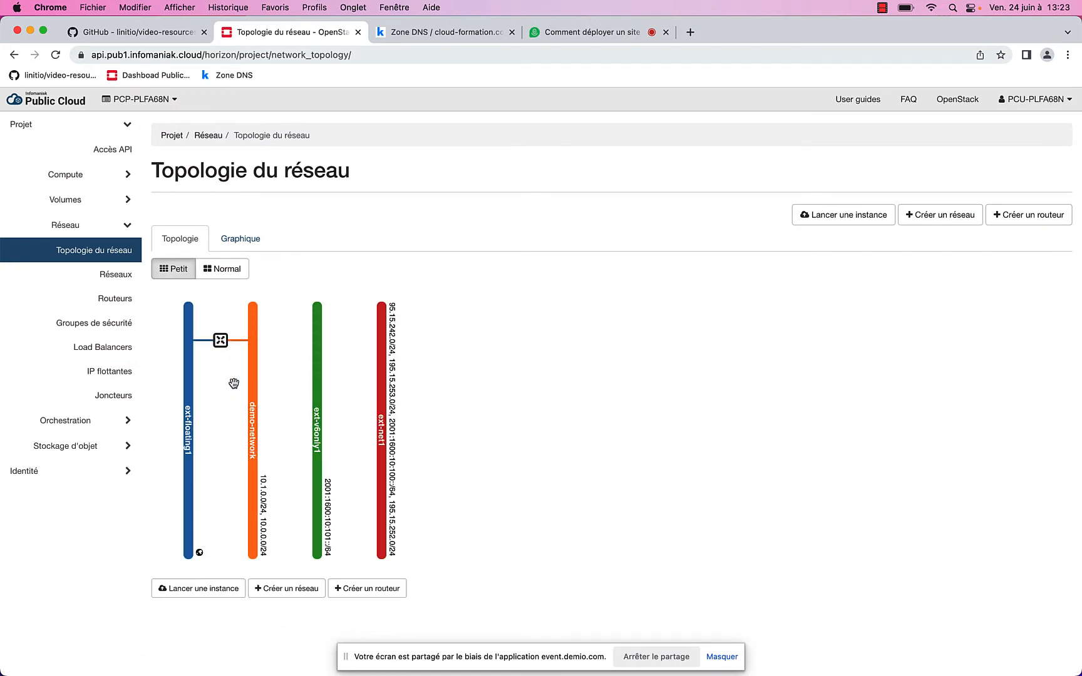
pyautogui.click(223, 345)
pyautogui.click(483, 380)
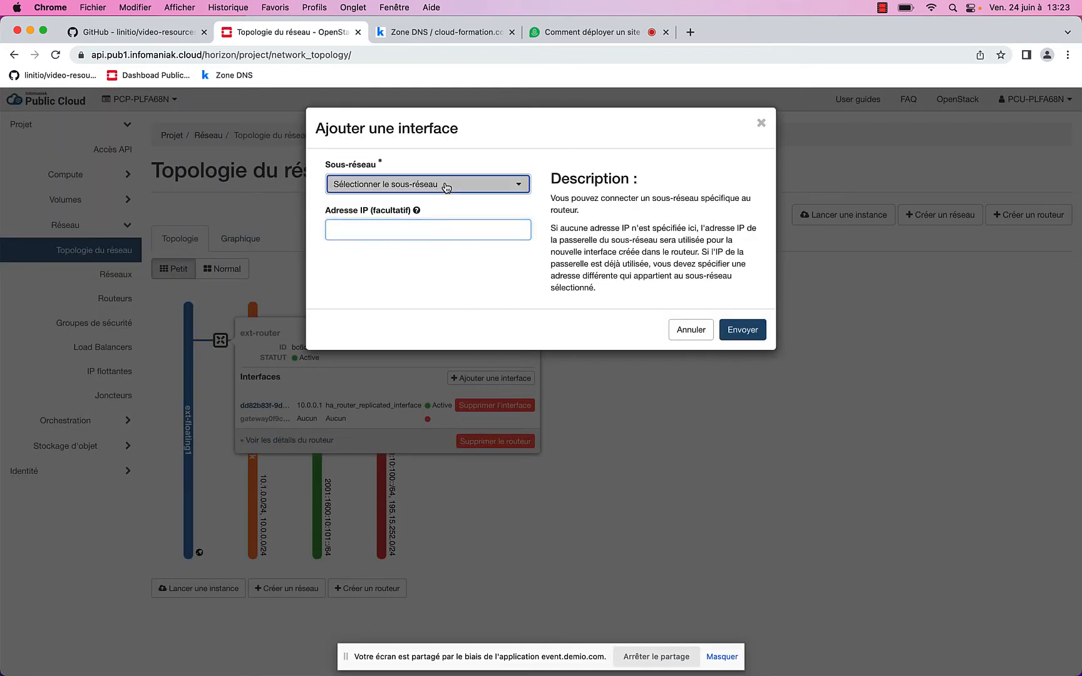
pyautogui.click(446, 184)
pyautogui.click(413, 223)
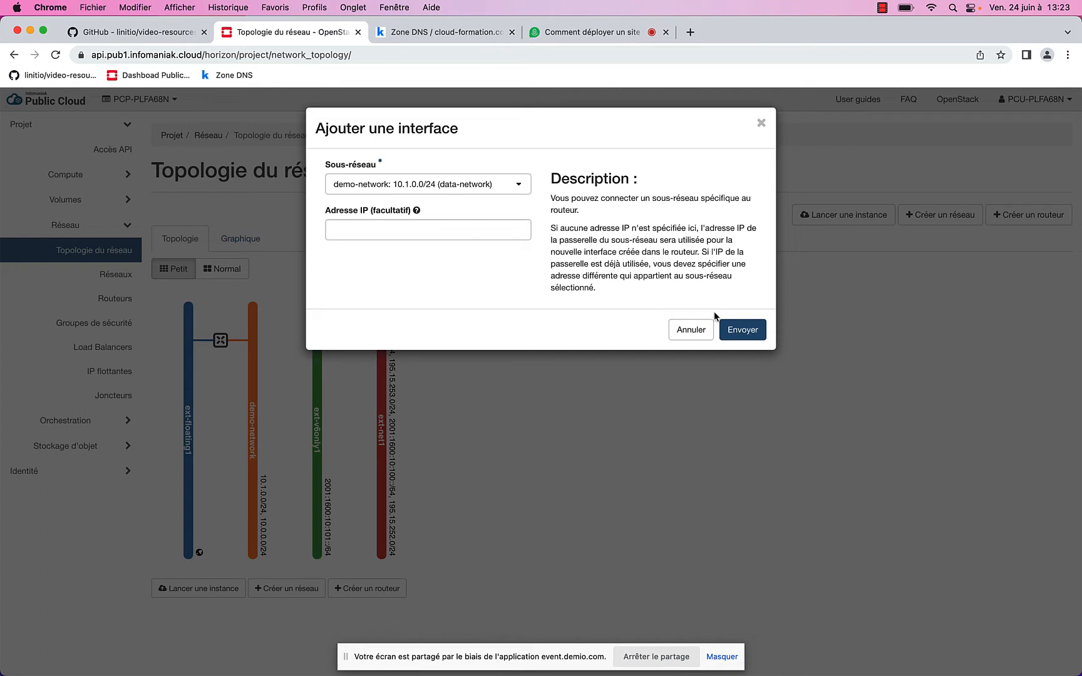
pyautogui.click(744, 331)
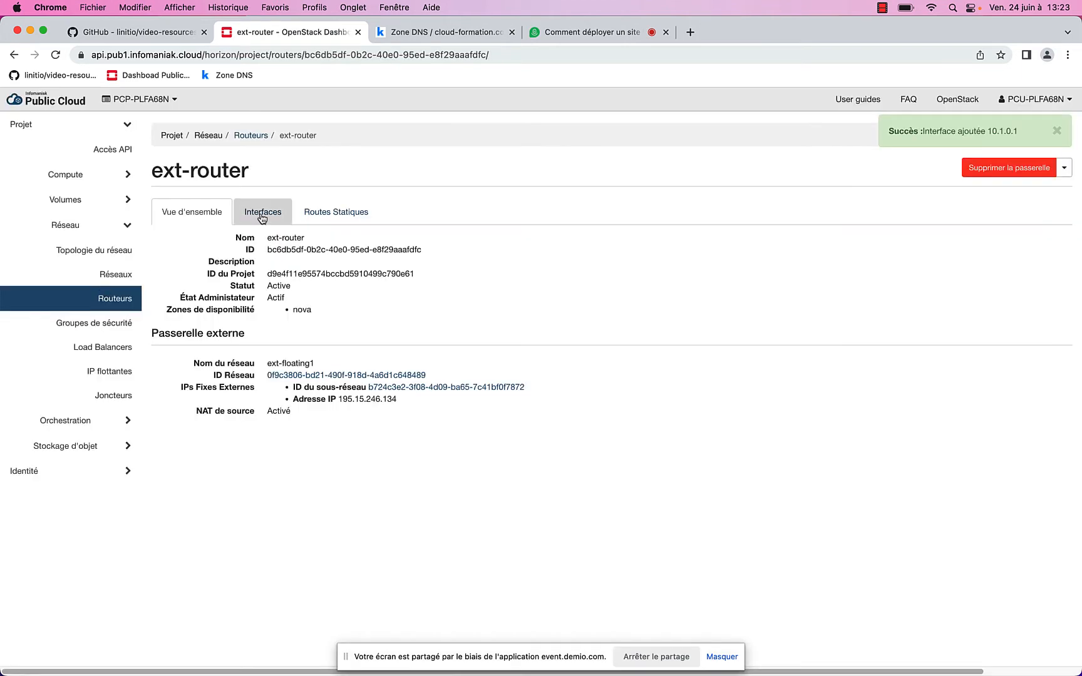
pyautogui.click(262, 214)
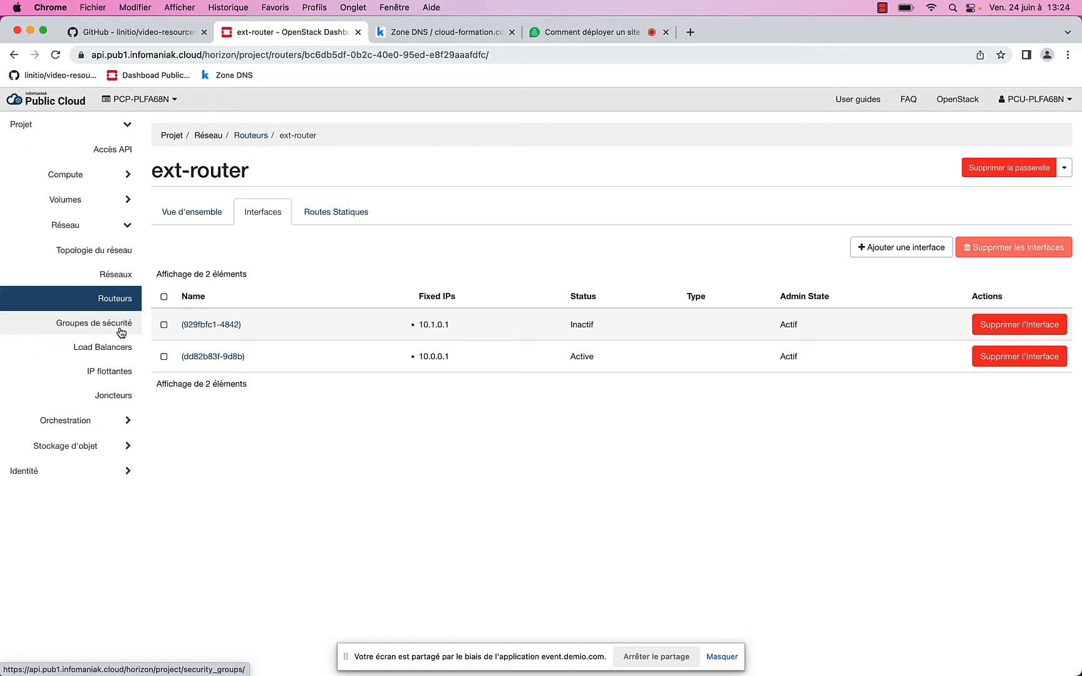
# Create security group sg-front and add an inbound SSH rule from 0.0.0.0/0
pyautogui.click(121, 331)
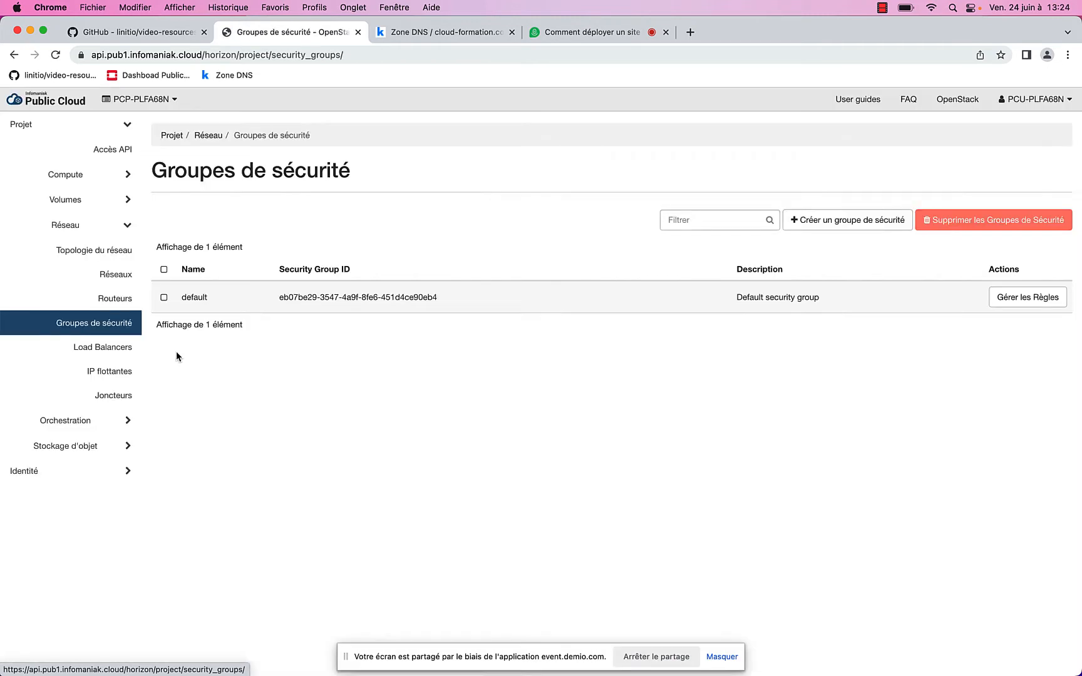
pyautogui.click(848, 220)
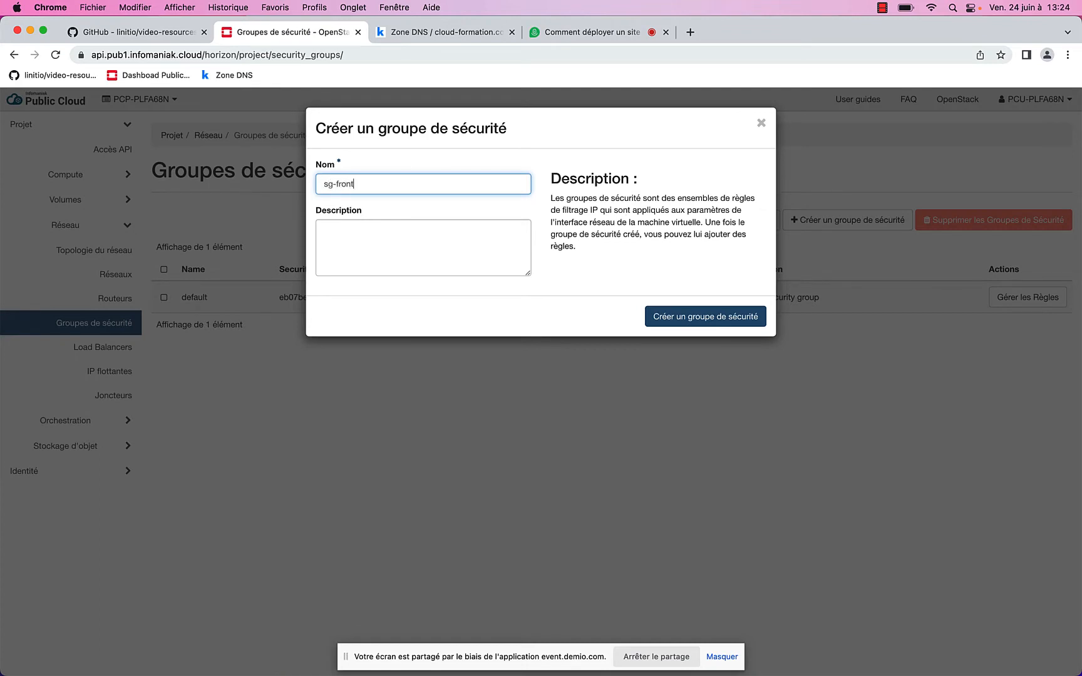
pyautogui.click(727, 316)
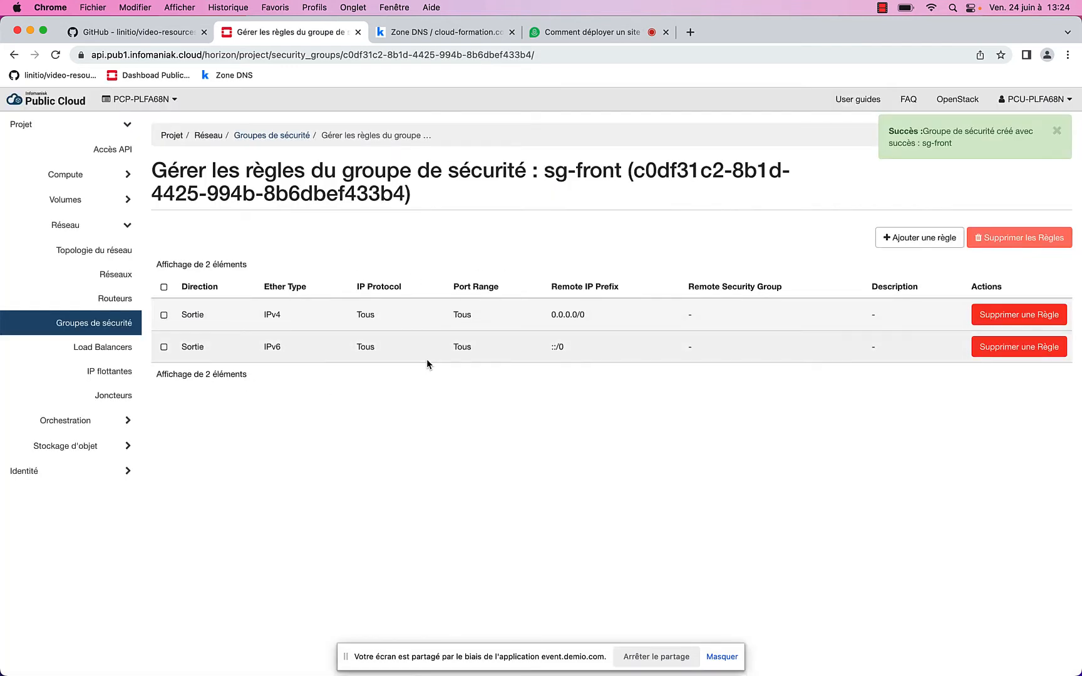
pyautogui.click(904, 244)
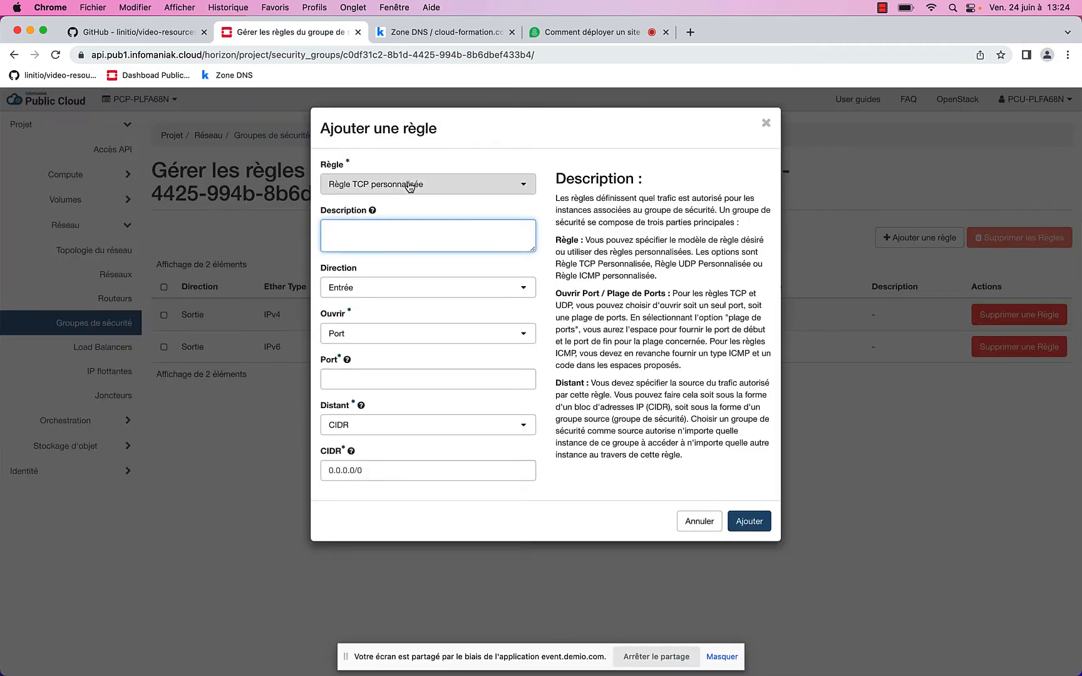
pyautogui.click(410, 184)
pyautogui.click(368, 522)
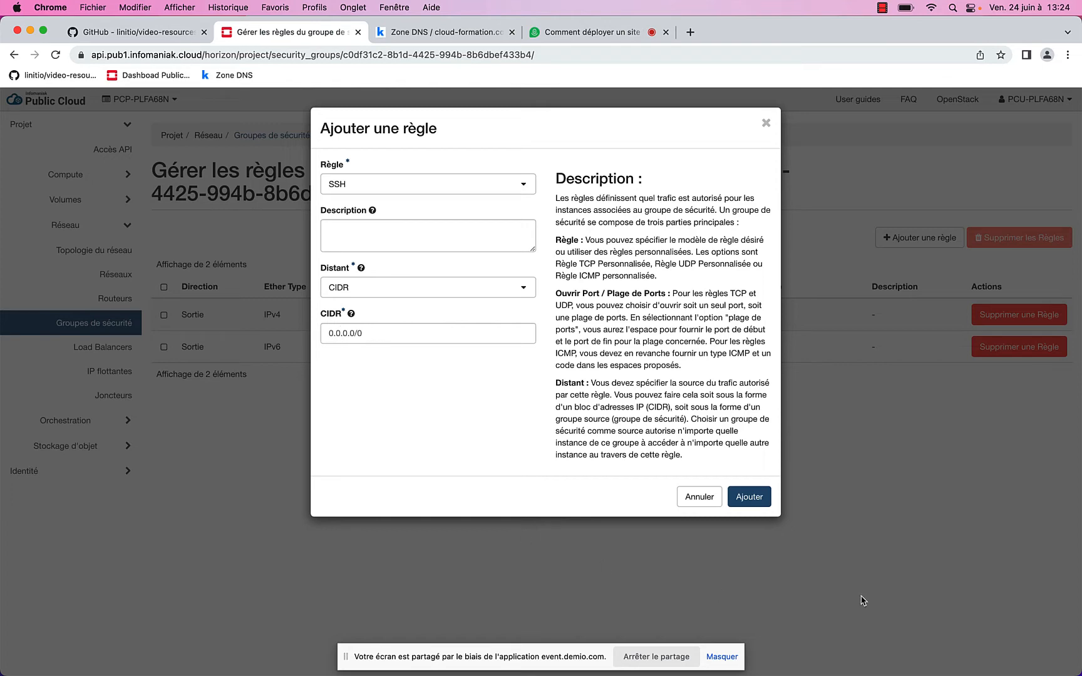
pyautogui.click(750, 497)
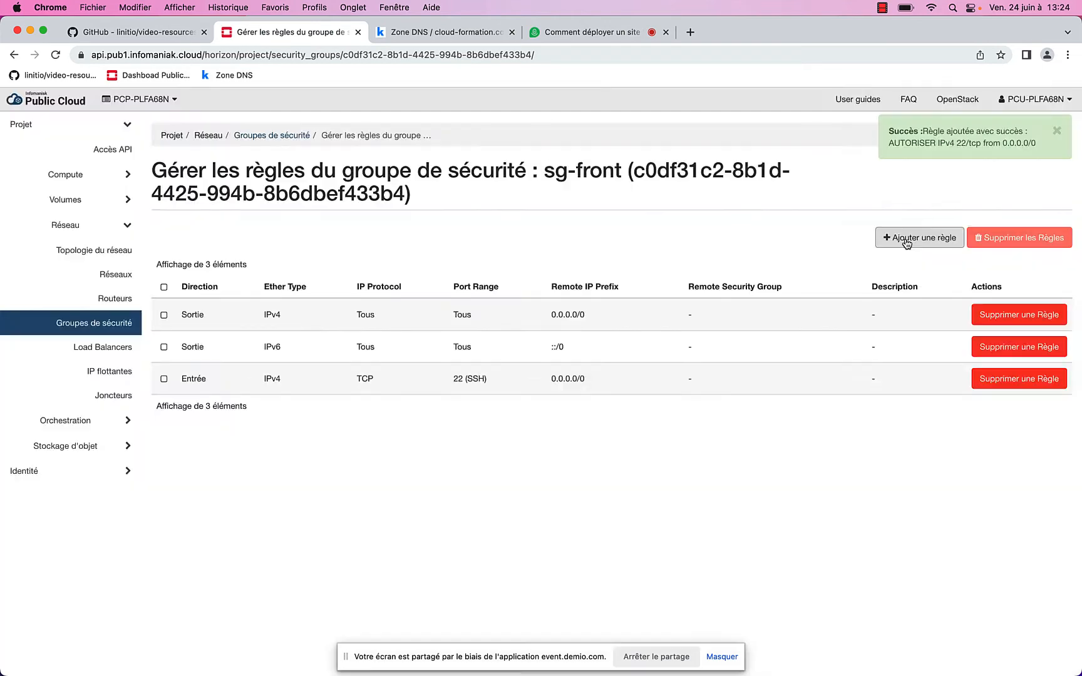
# Add inbound HTTP (80) and HTTPS (443) rules to sg-front
pyautogui.click(906, 241)
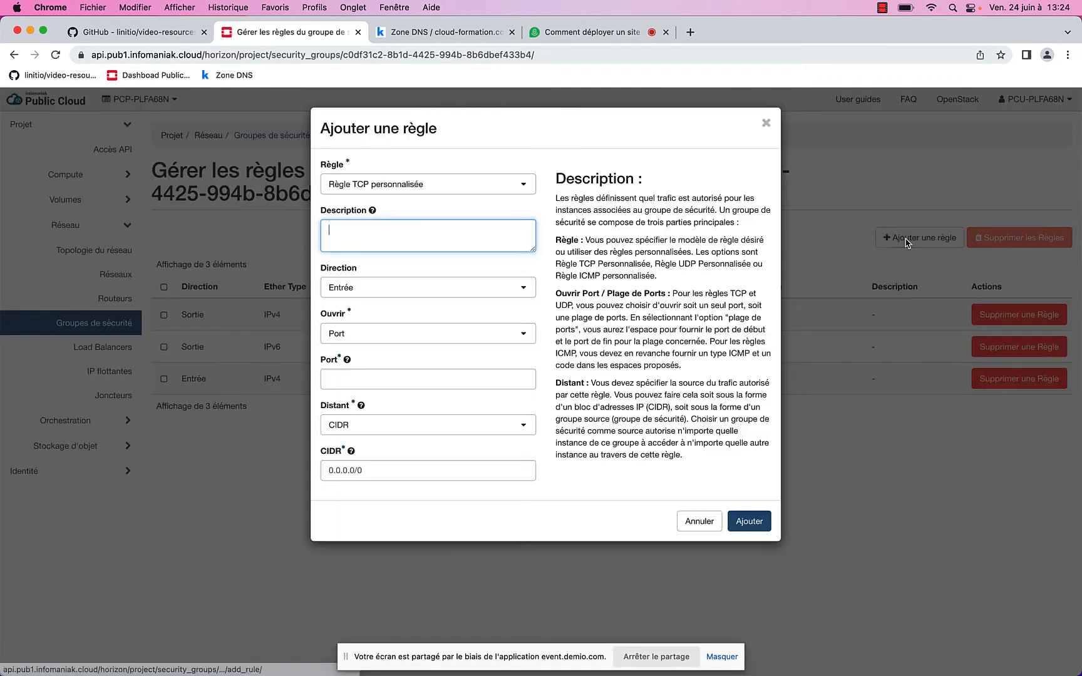
pyautogui.click(434, 187)
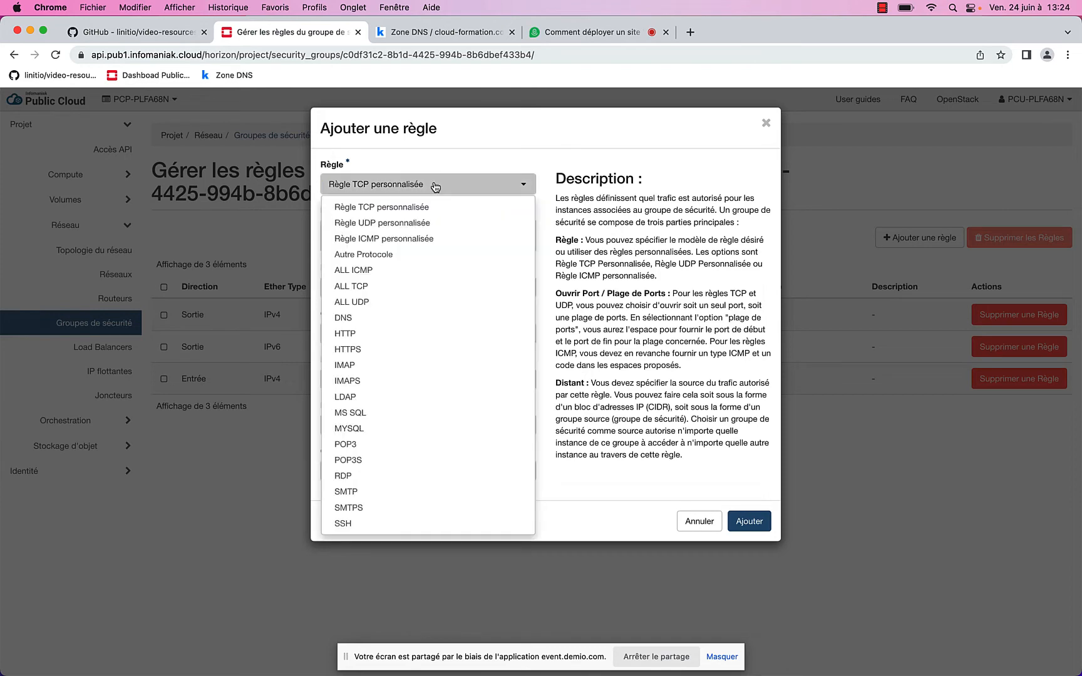
pyautogui.click(382, 332)
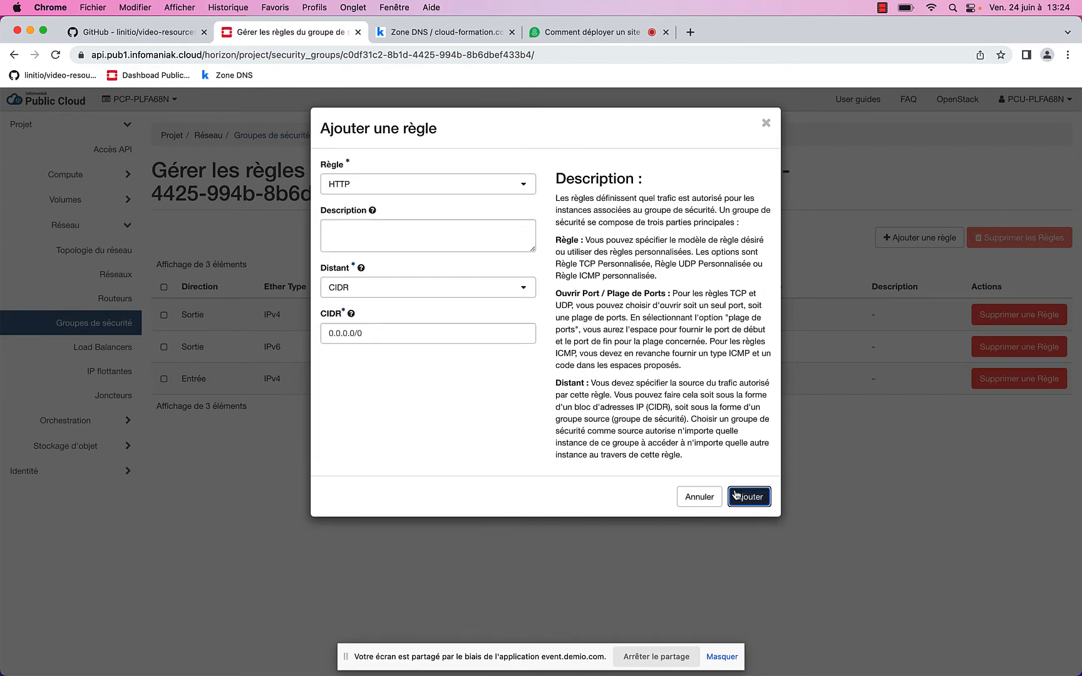
pyautogui.click(751, 497)
pyautogui.click(924, 243)
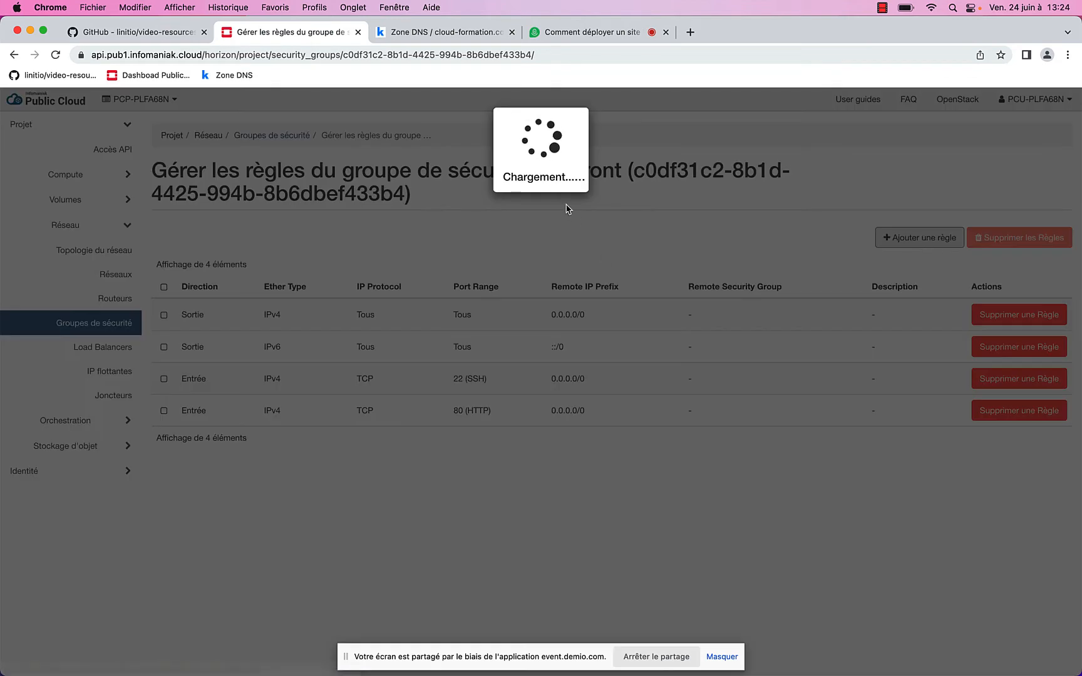
pyautogui.click(429, 186)
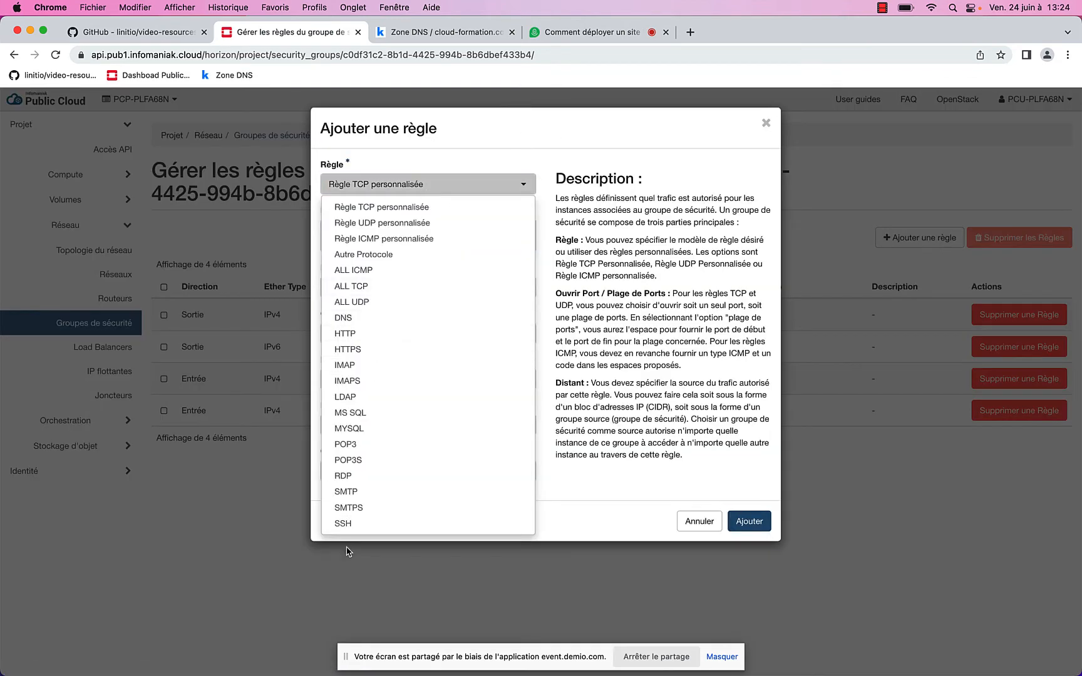
pyautogui.click(372, 349)
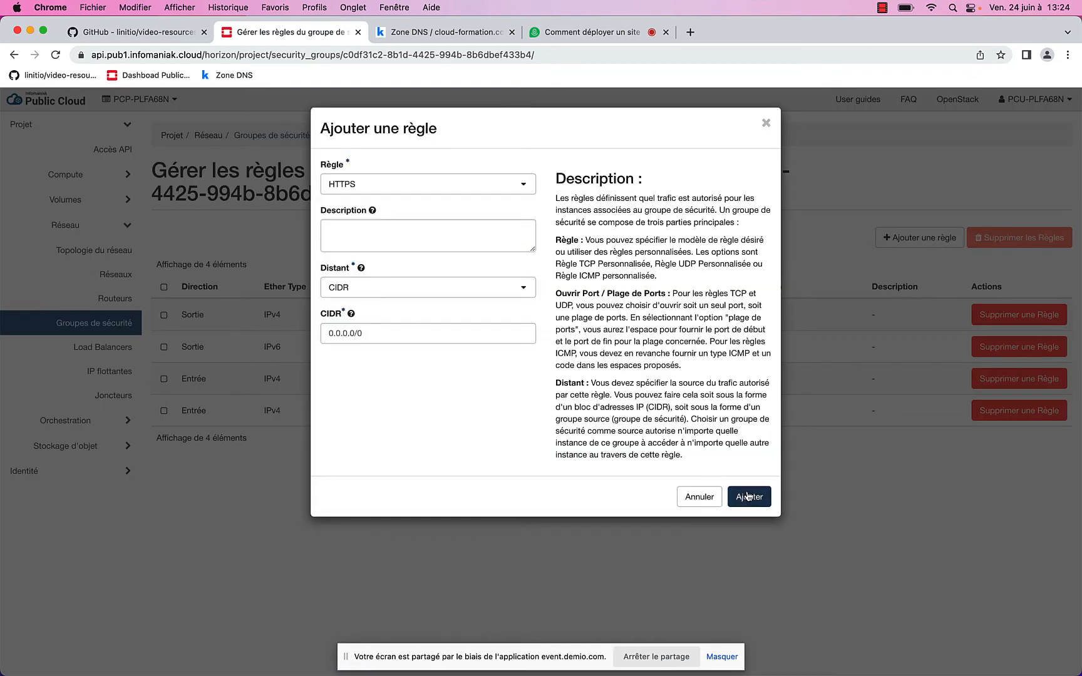
pyautogui.click(749, 496)
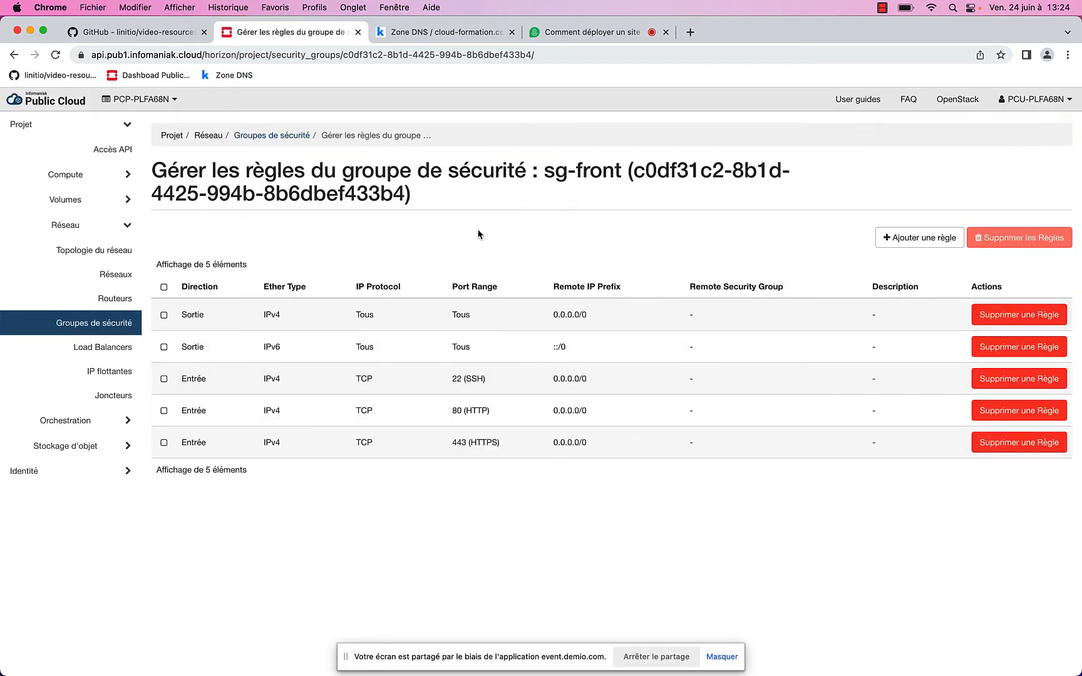
pyautogui.click(119, 328)
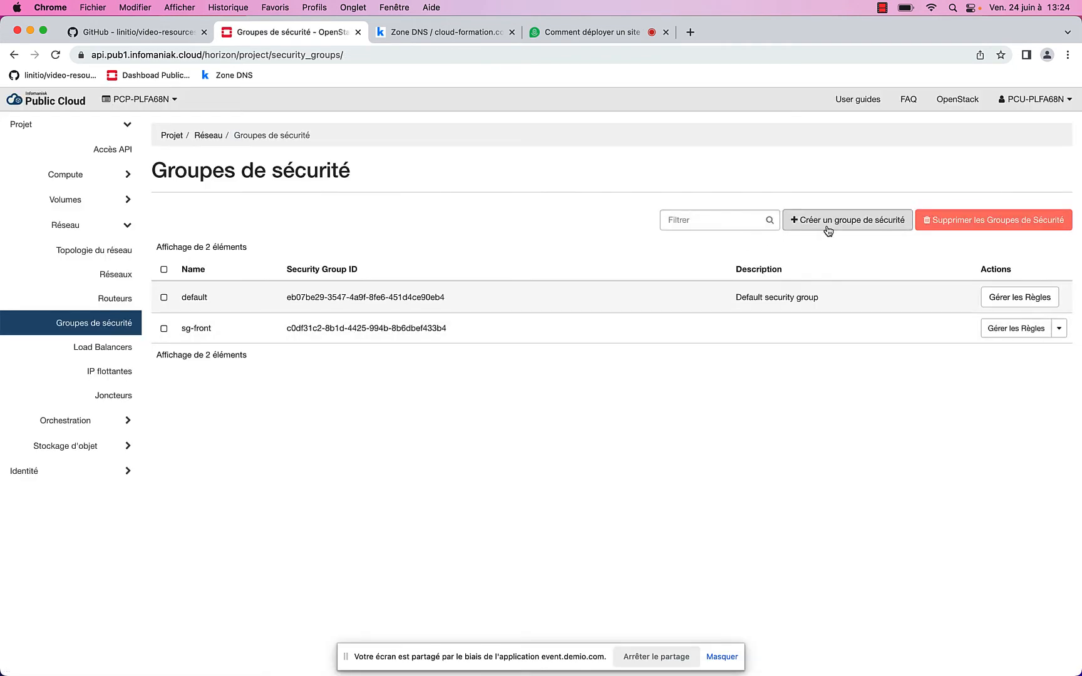
# Create security group sg-data with an SSH rule allowing traffic only from sg-front
pyautogui.click(813, 220)
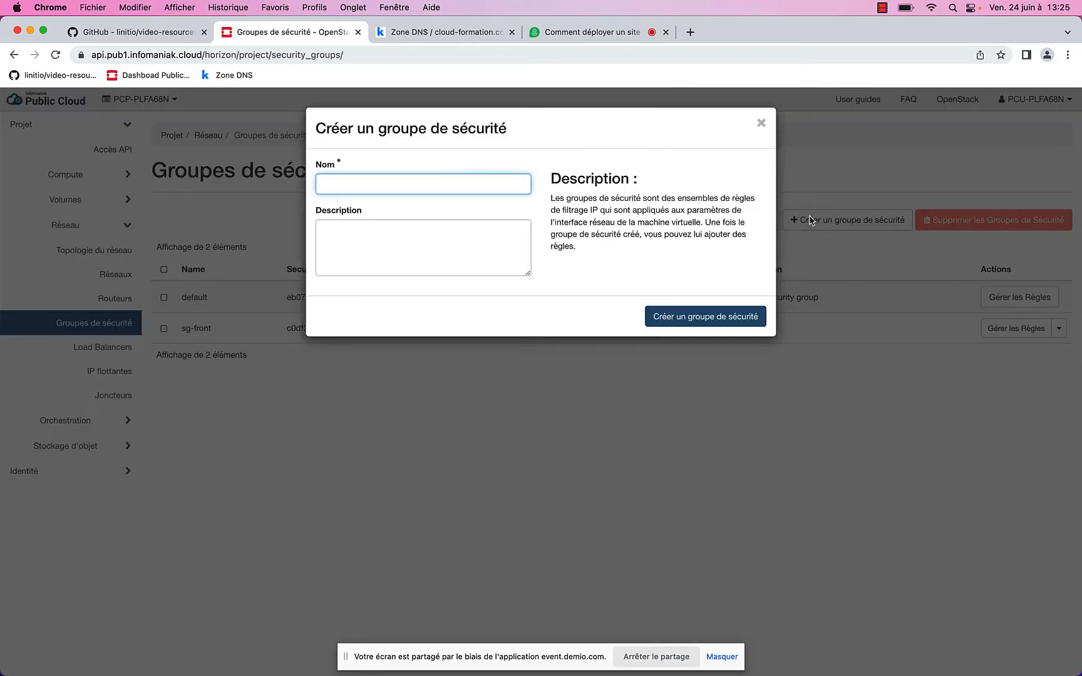
pyautogui.write('sg-data')
pyautogui.click(712, 313)
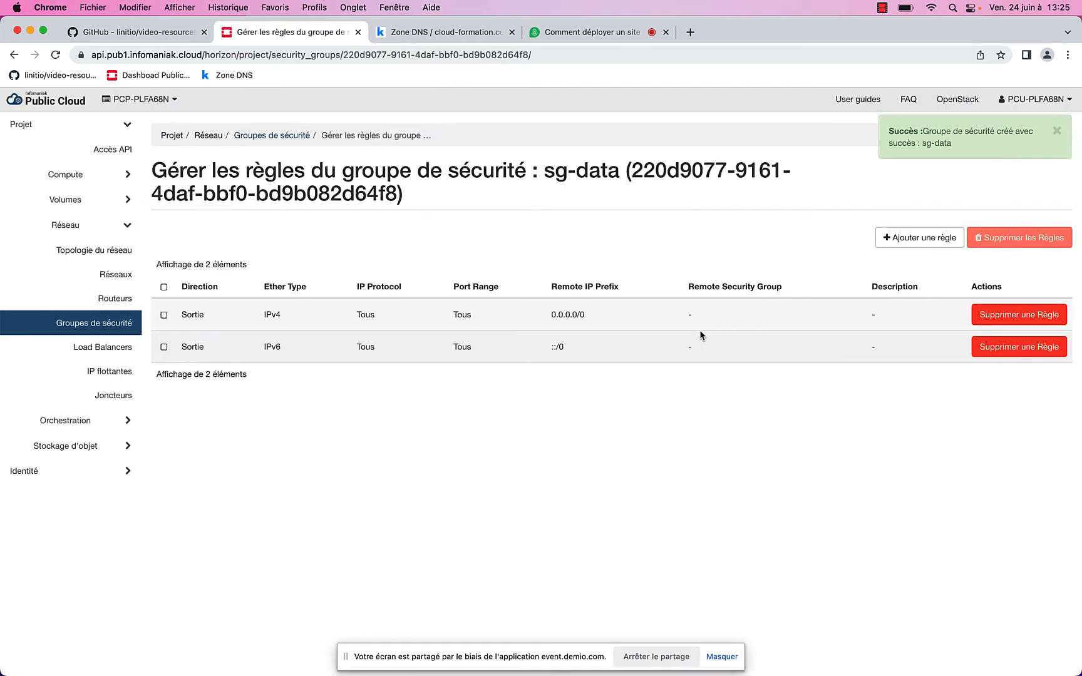
pyautogui.click(911, 241)
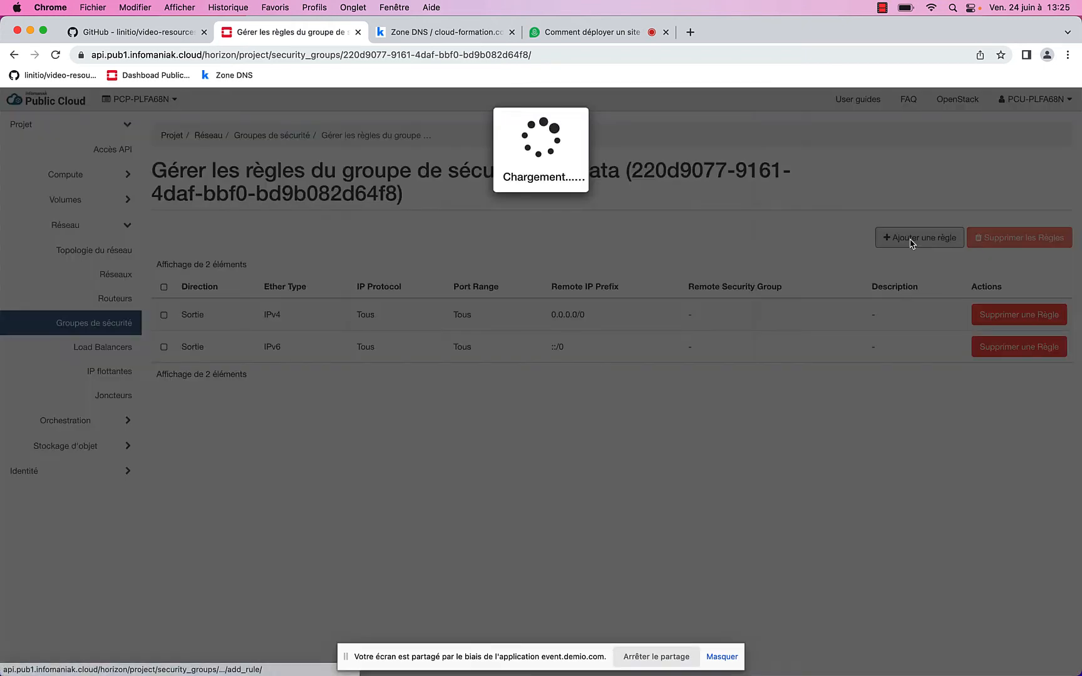
pyautogui.click(441, 185)
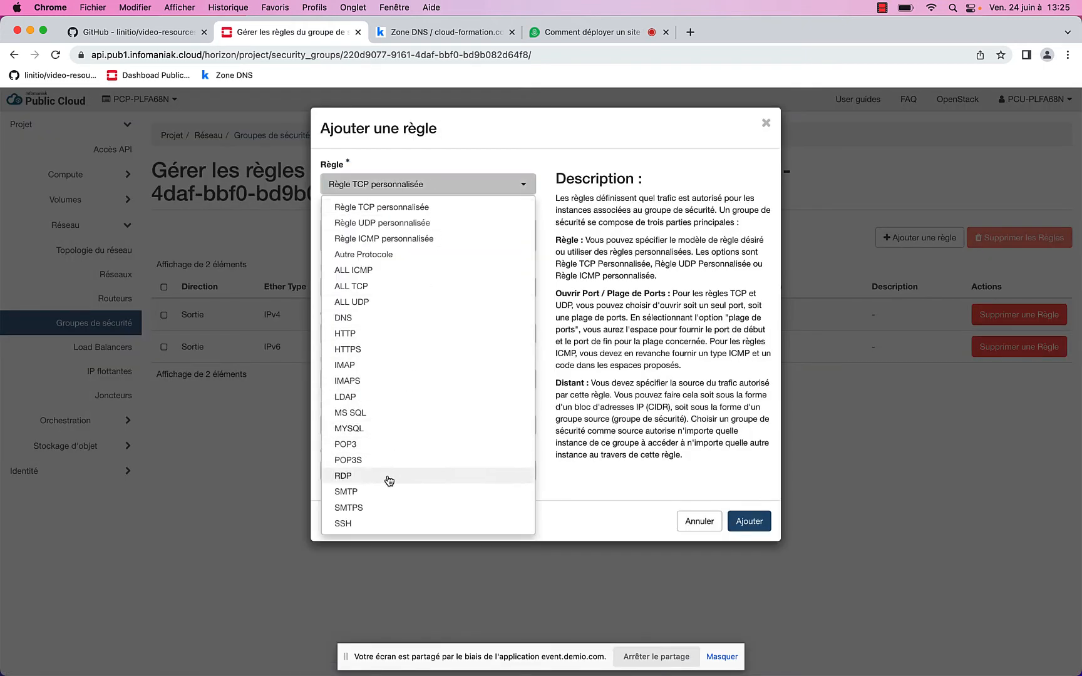
pyautogui.click(386, 523)
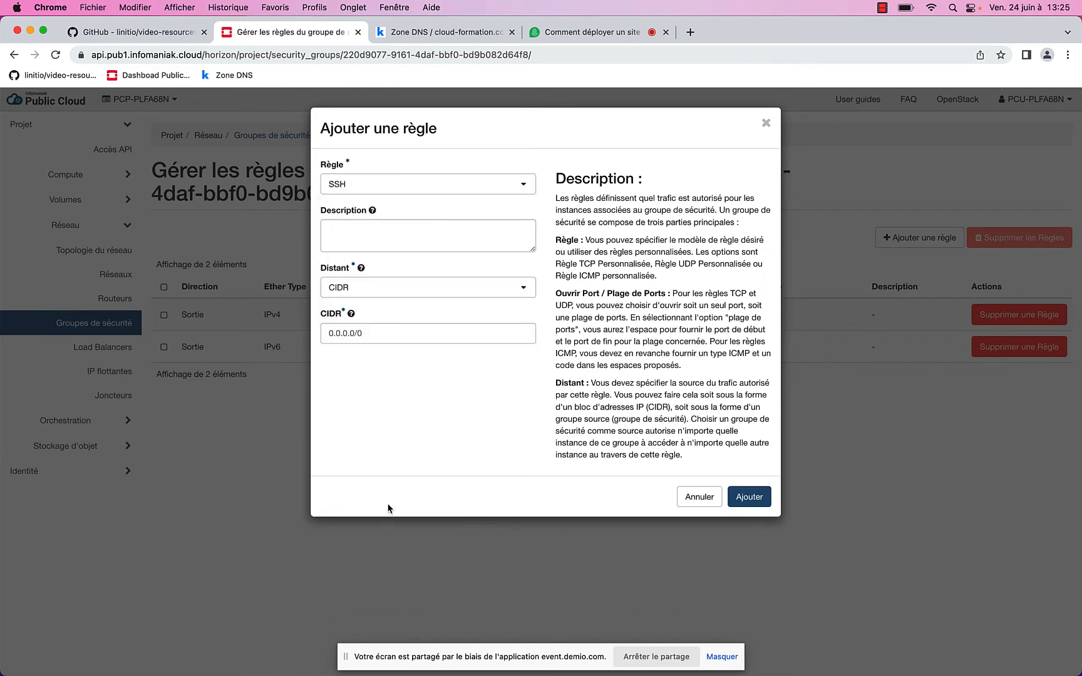
pyautogui.click(387, 289)
pyautogui.click(390, 330)
pyautogui.click(401, 335)
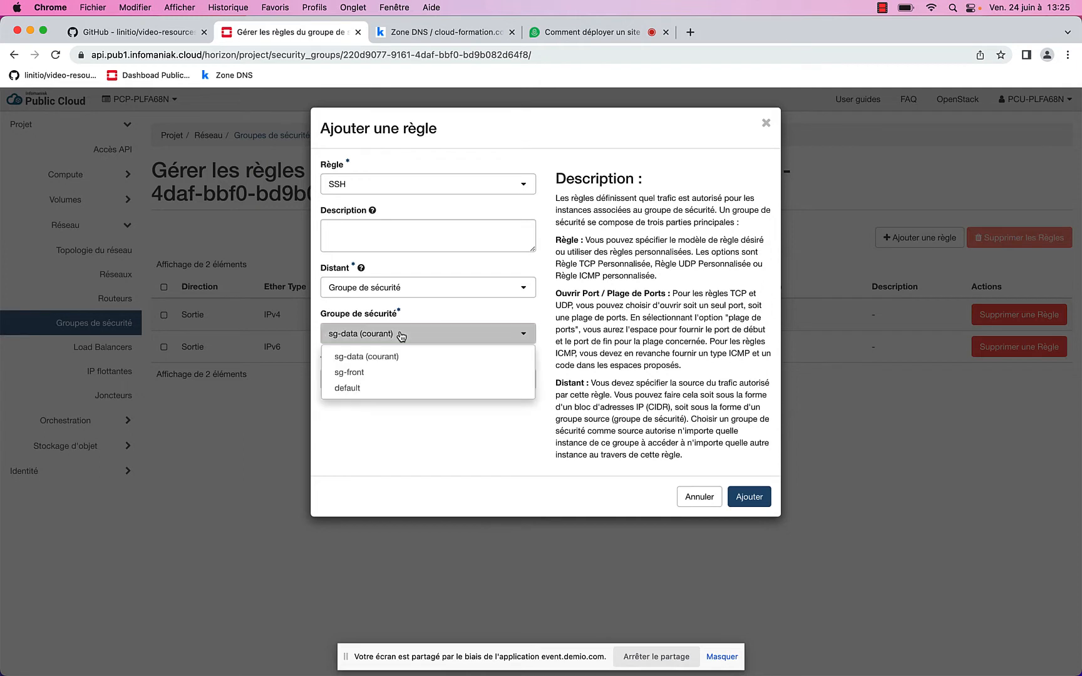
pyautogui.click(382, 374)
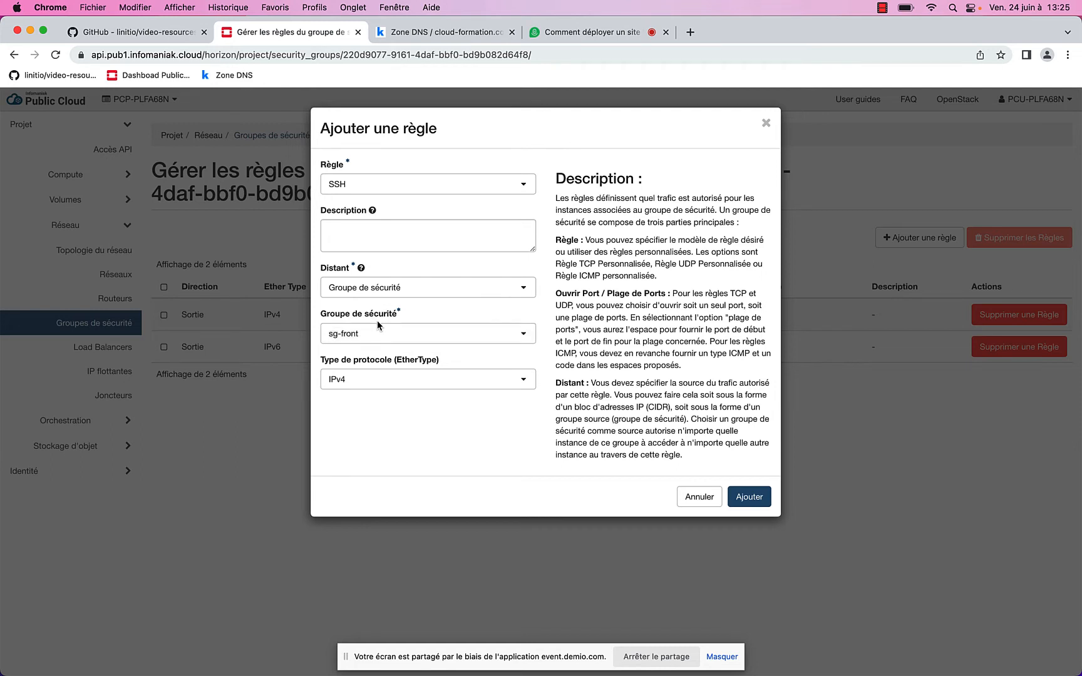
pyautogui.click(746, 497)
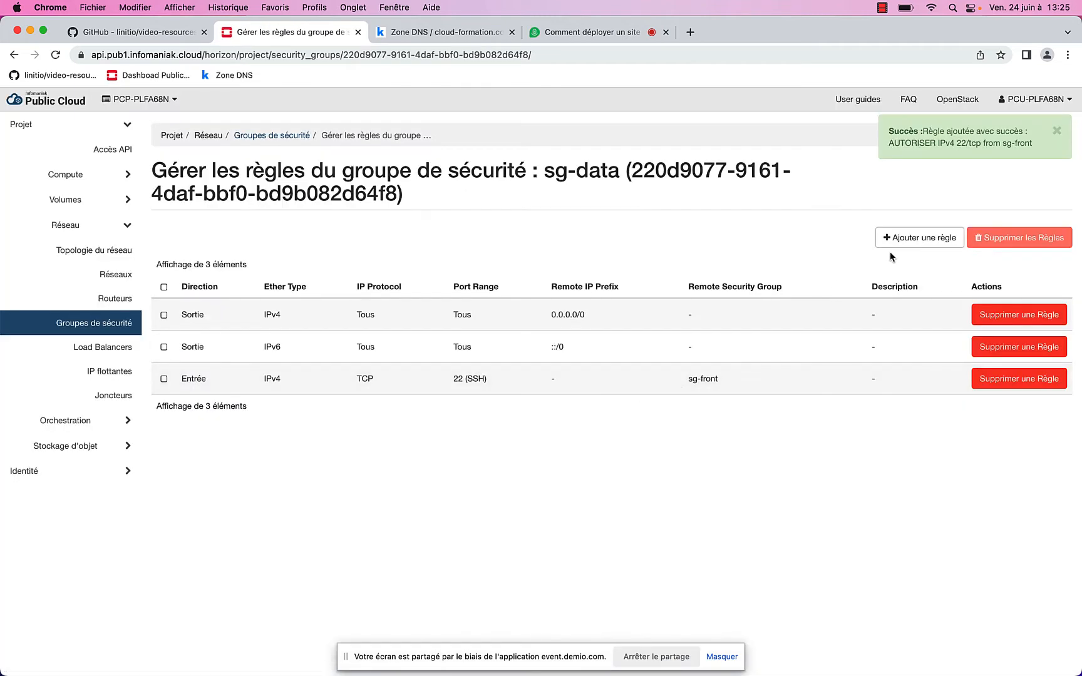
# Add a MySQL 3306 rule from sg-front to sg-data, then go back to Networks
pyautogui.click(892, 245)
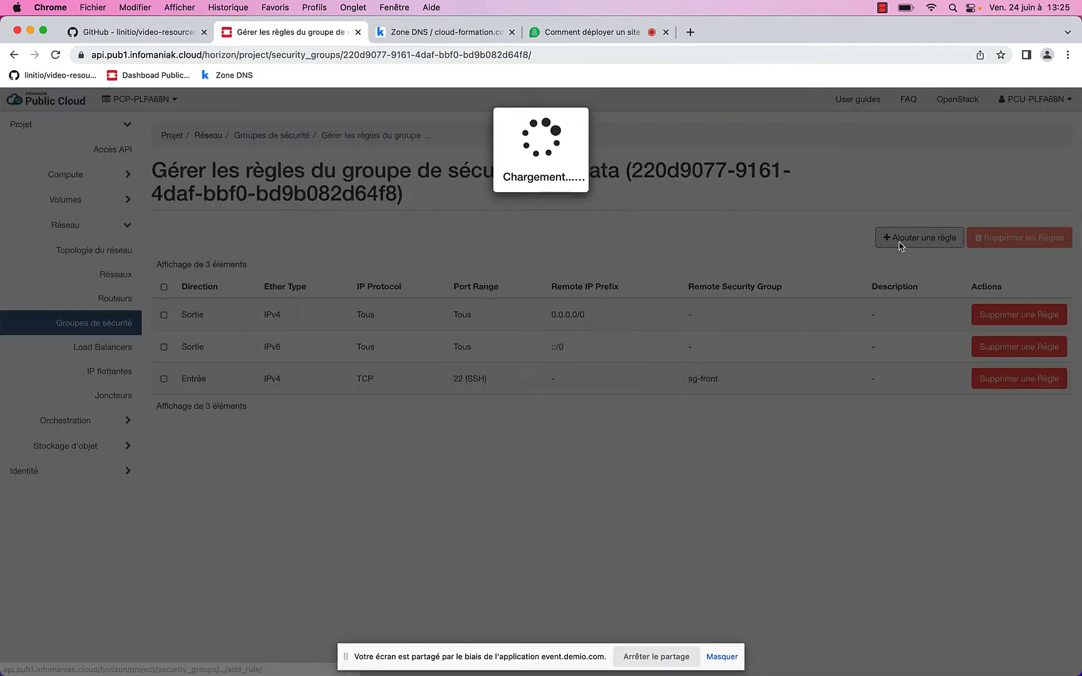
pyautogui.click(410, 184)
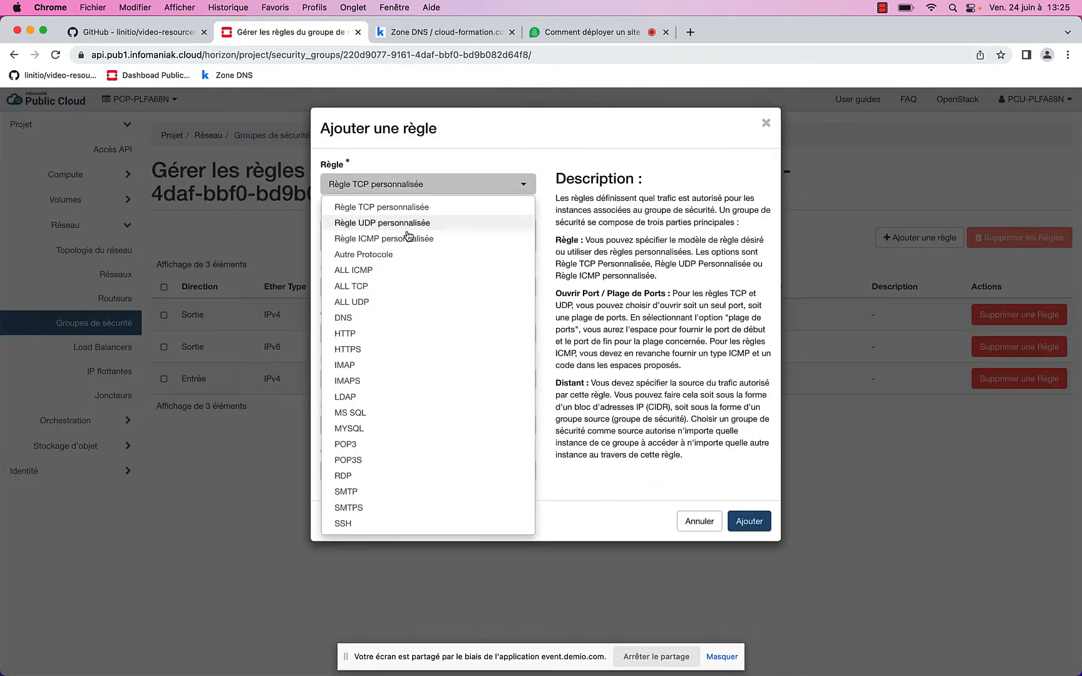
pyautogui.click(381, 427)
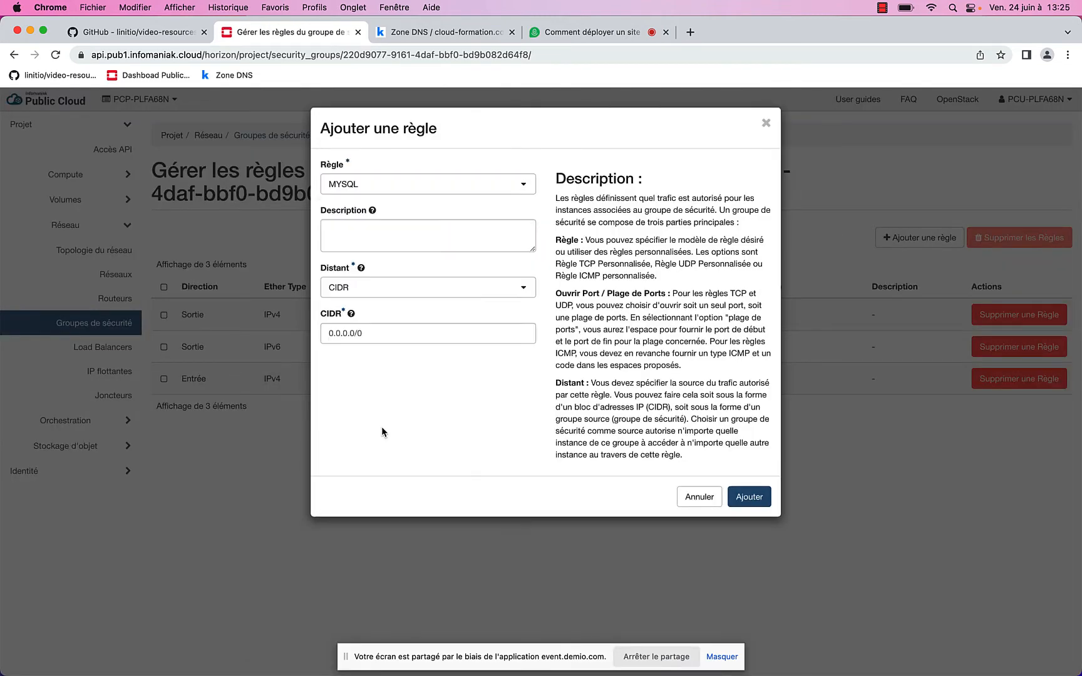
pyautogui.click(401, 290)
pyautogui.click(393, 328)
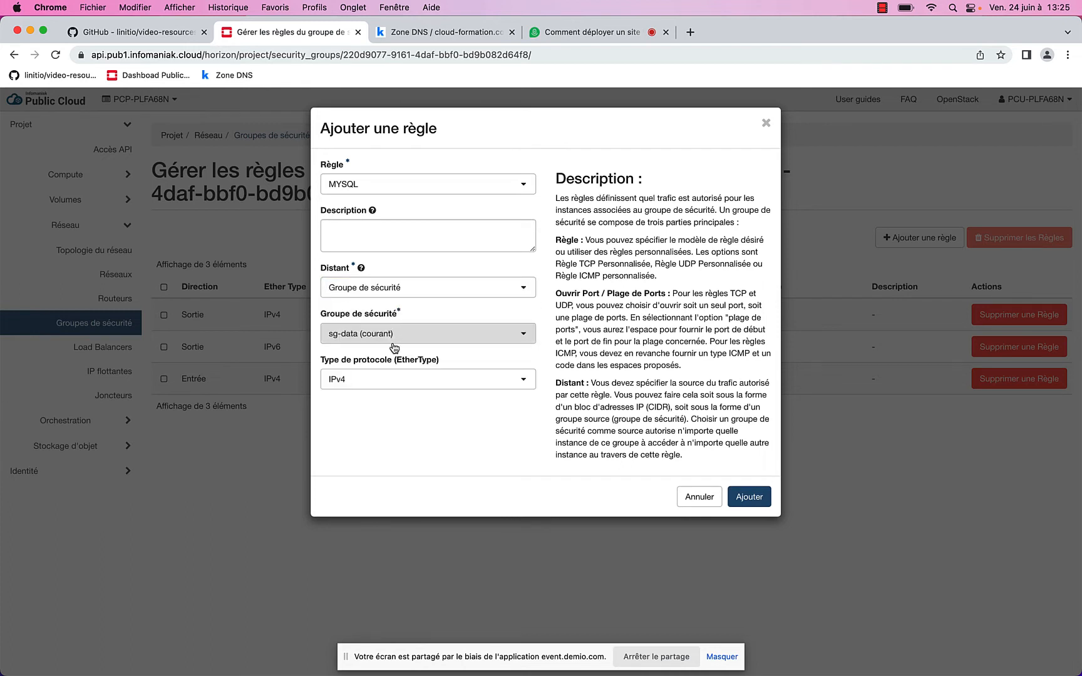
pyautogui.click(371, 339)
pyautogui.click(369, 378)
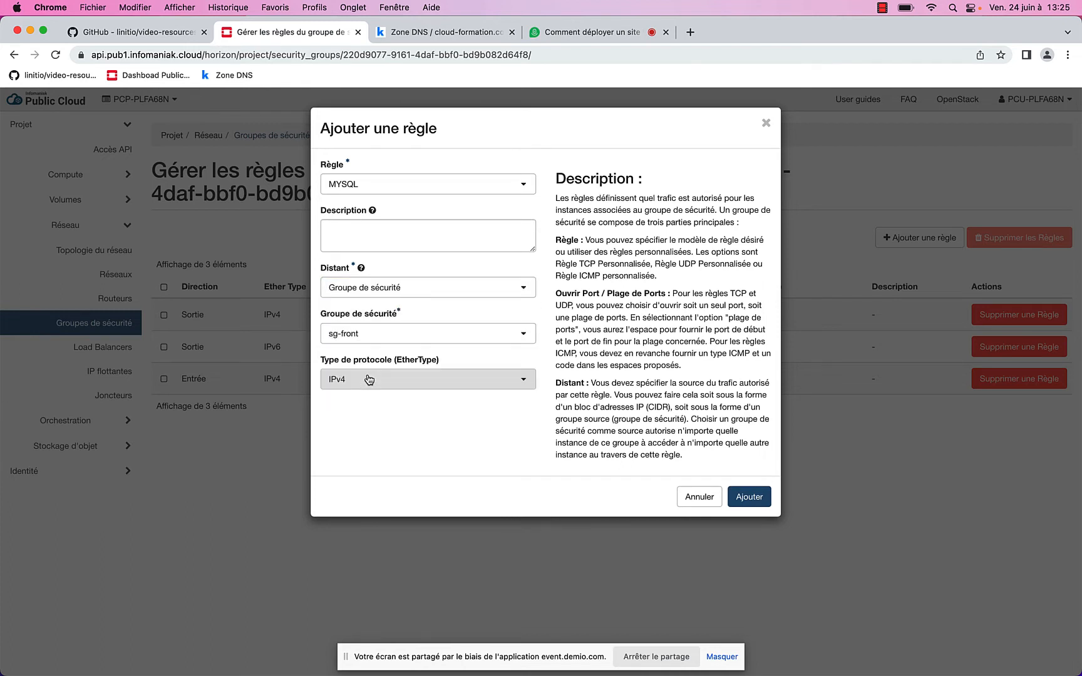
pyautogui.click(739, 506)
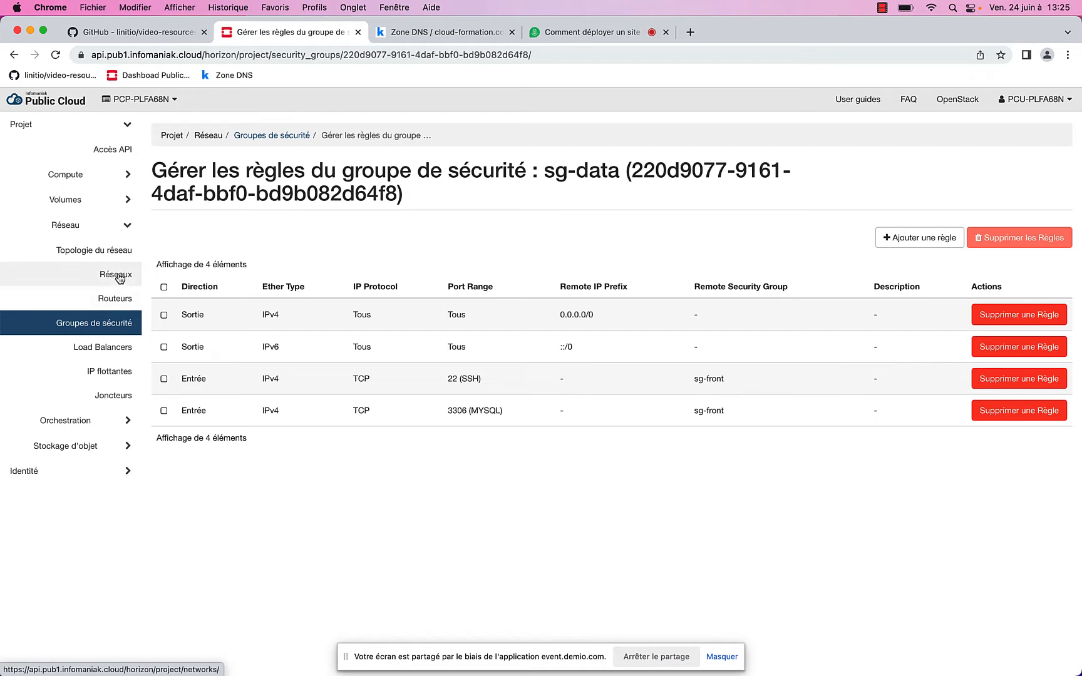
pyautogui.click(117, 278)
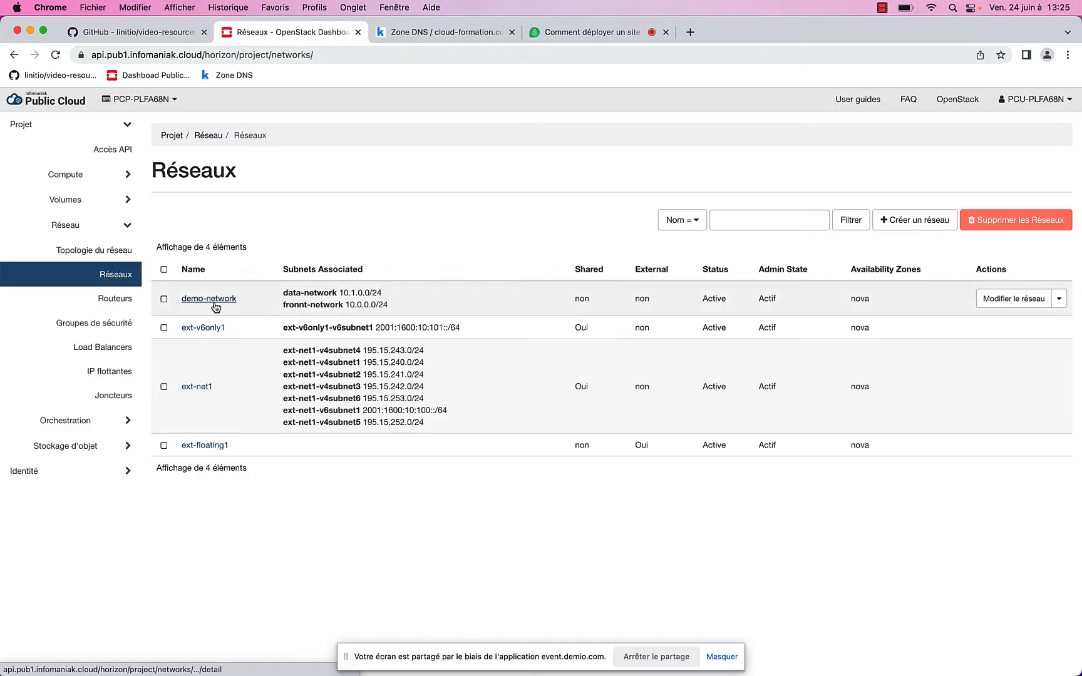
# On demo-network, replace the 10.1.0.10 port's default security group with sg-data
pyautogui.click(212, 300)
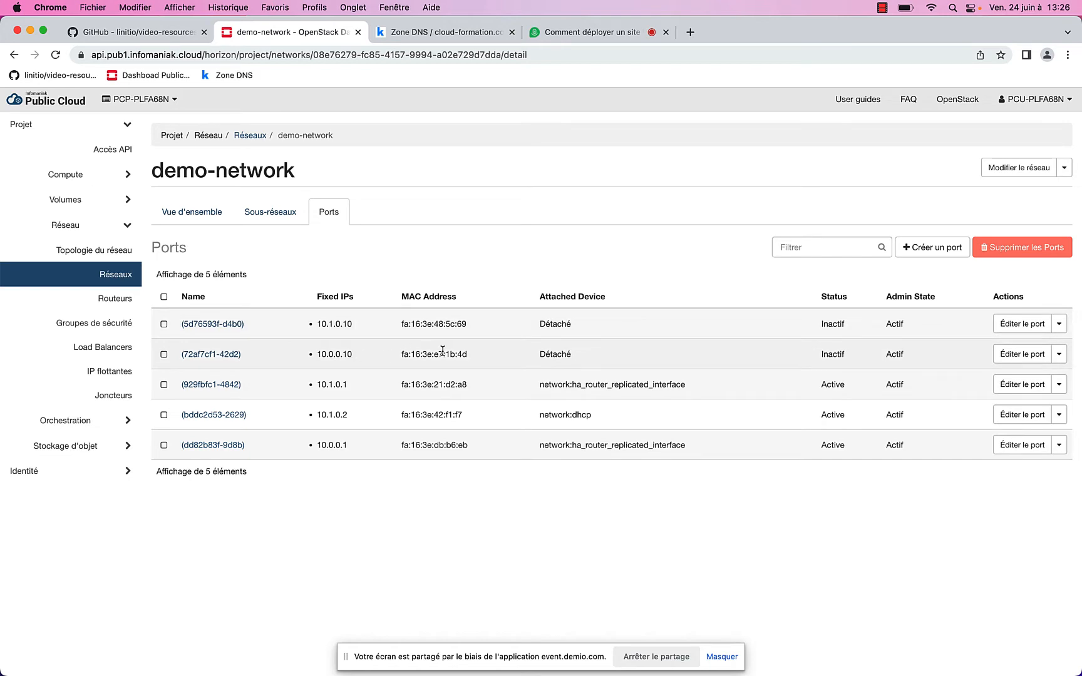
pyautogui.click(1017, 355)
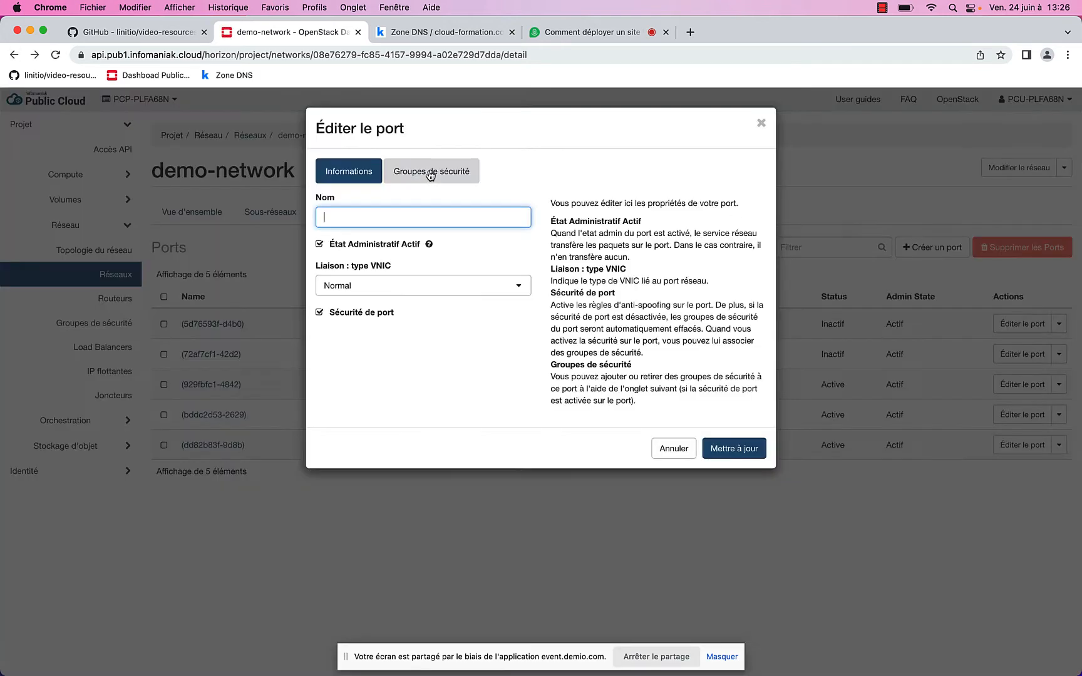
pyautogui.click(431, 176)
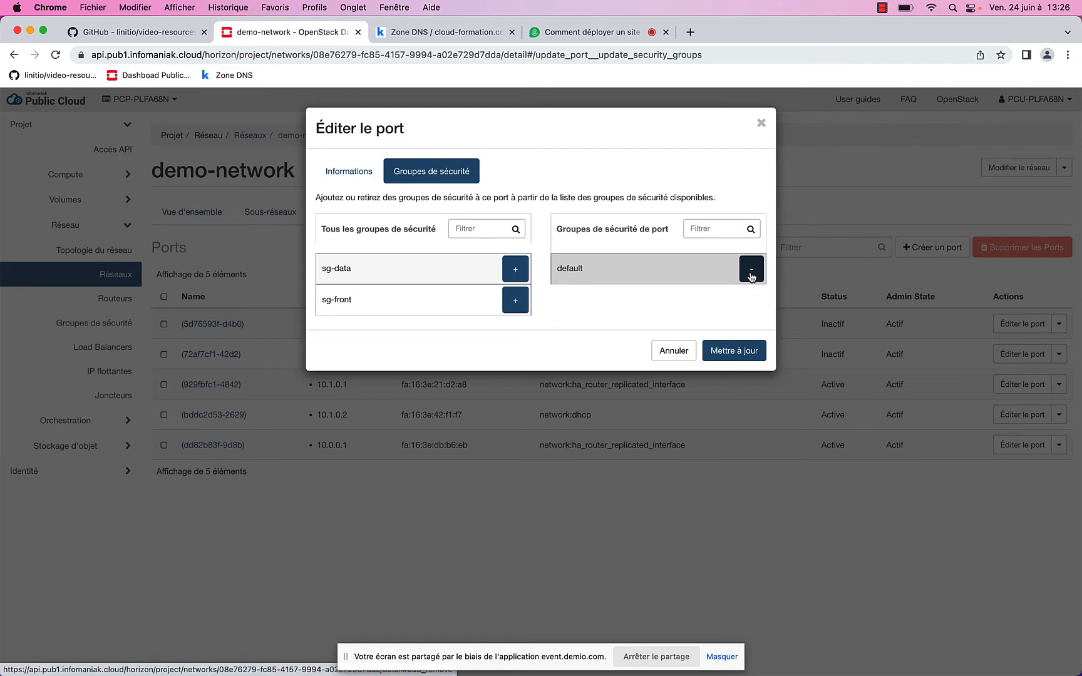
pyautogui.click(752, 277)
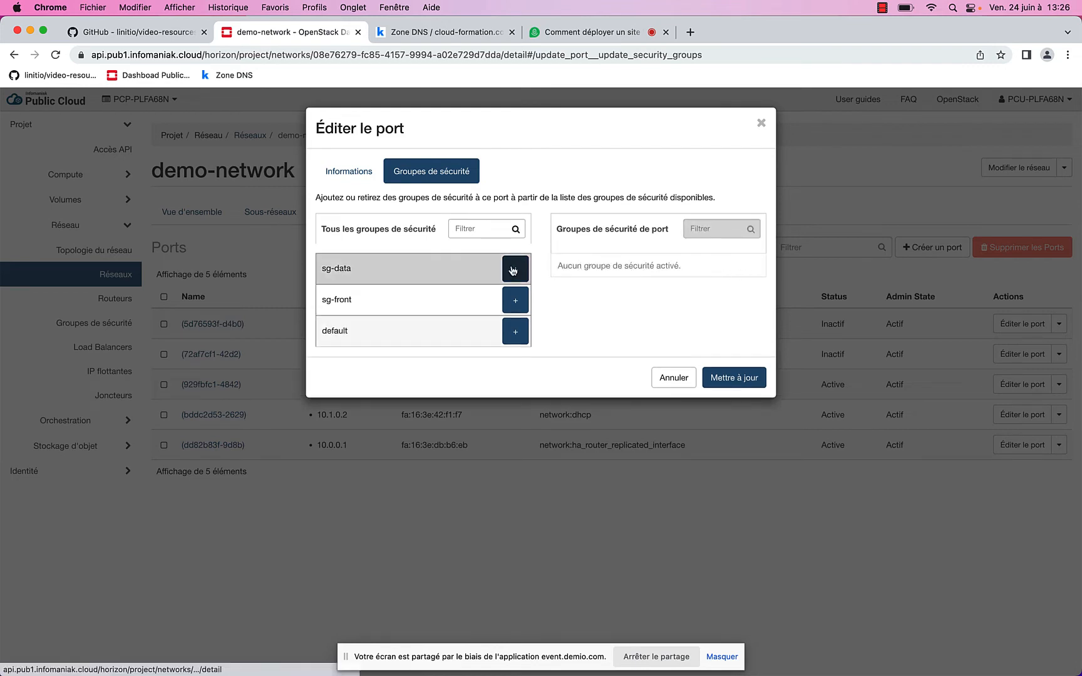
pyautogui.click(513, 270)
pyautogui.click(747, 361)
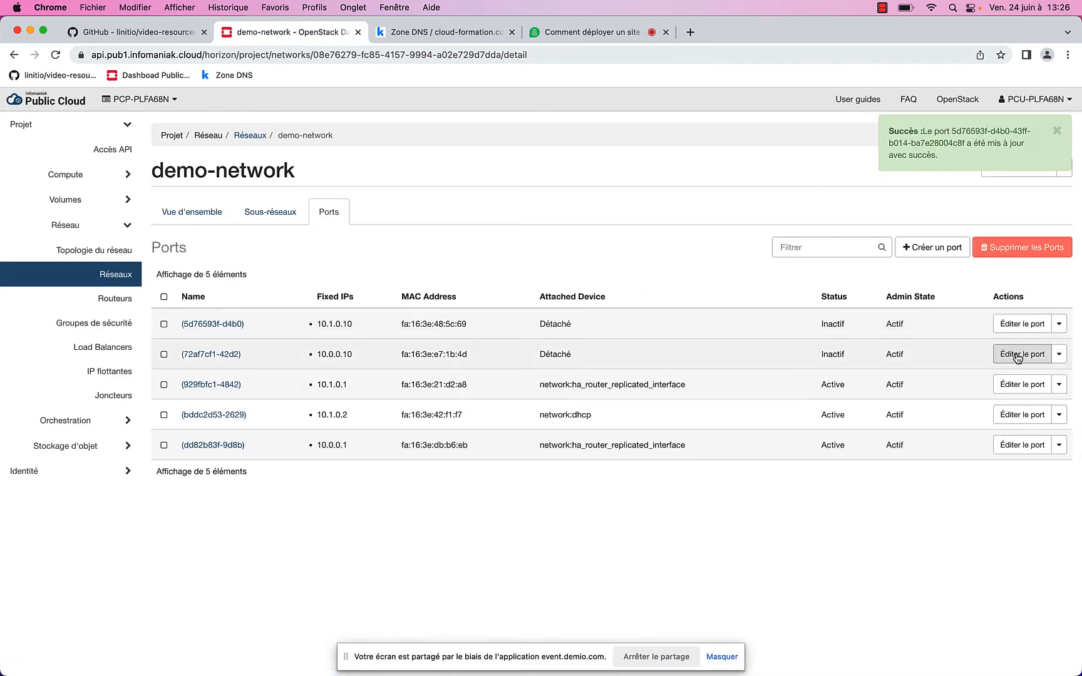
# Swap default for sg-front on the 10.0.0.10 port, then view the network topology
pyautogui.click(1017, 355)
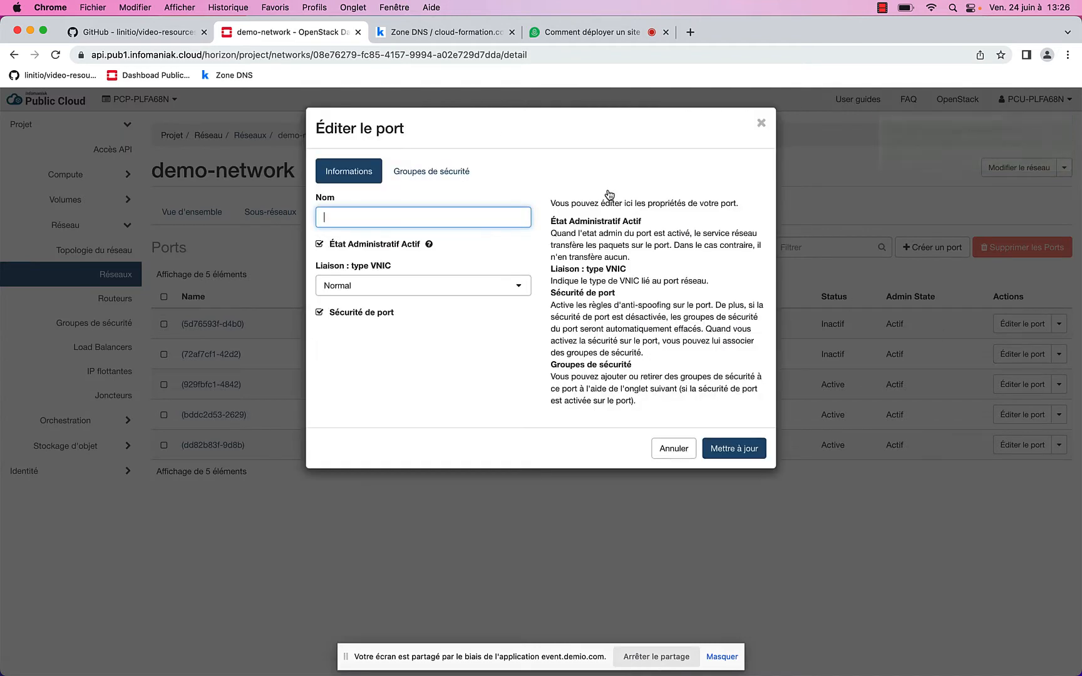
pyautogui.click(438, 175)
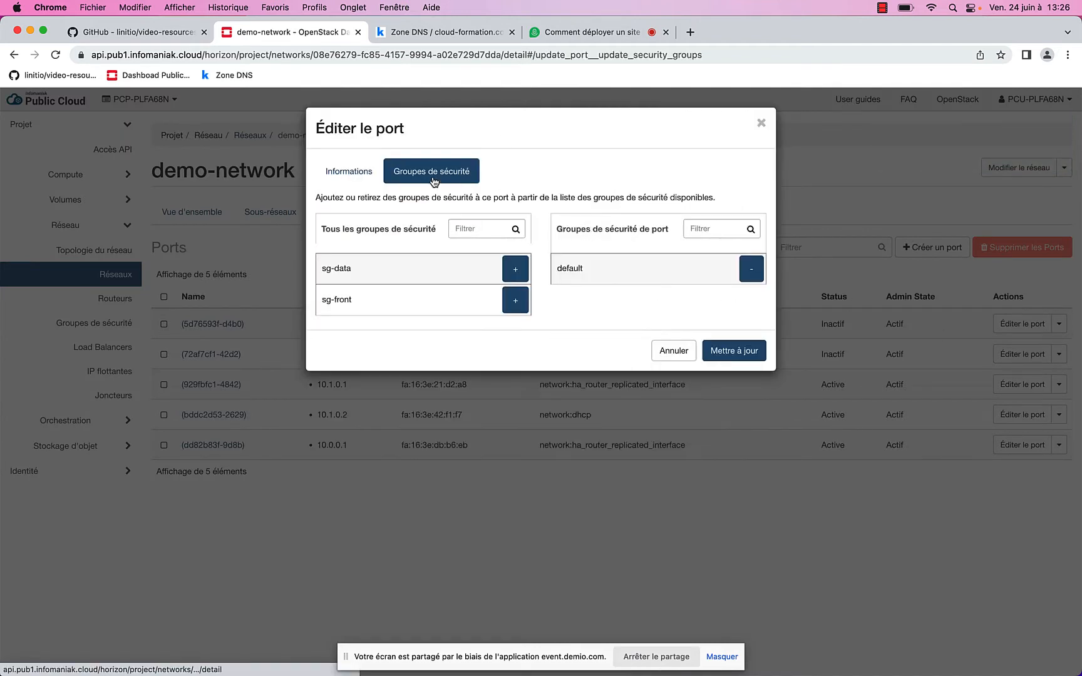
pyautogui.click(751, 269)
pyautogui.click(515, 301)
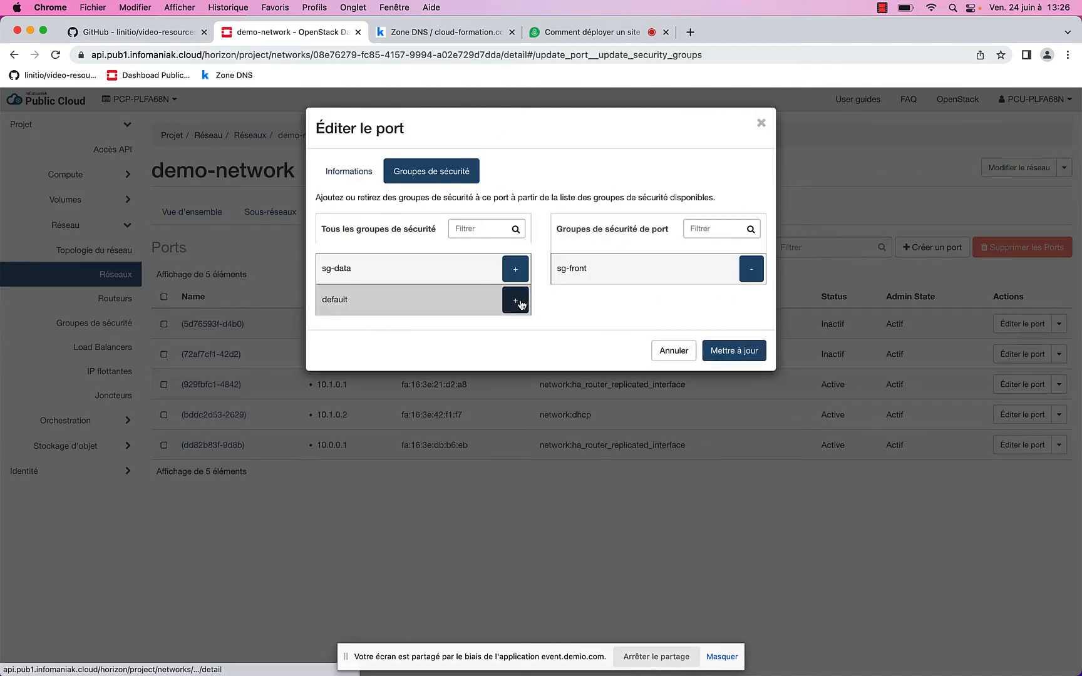
pyautogui.click(746, 351)
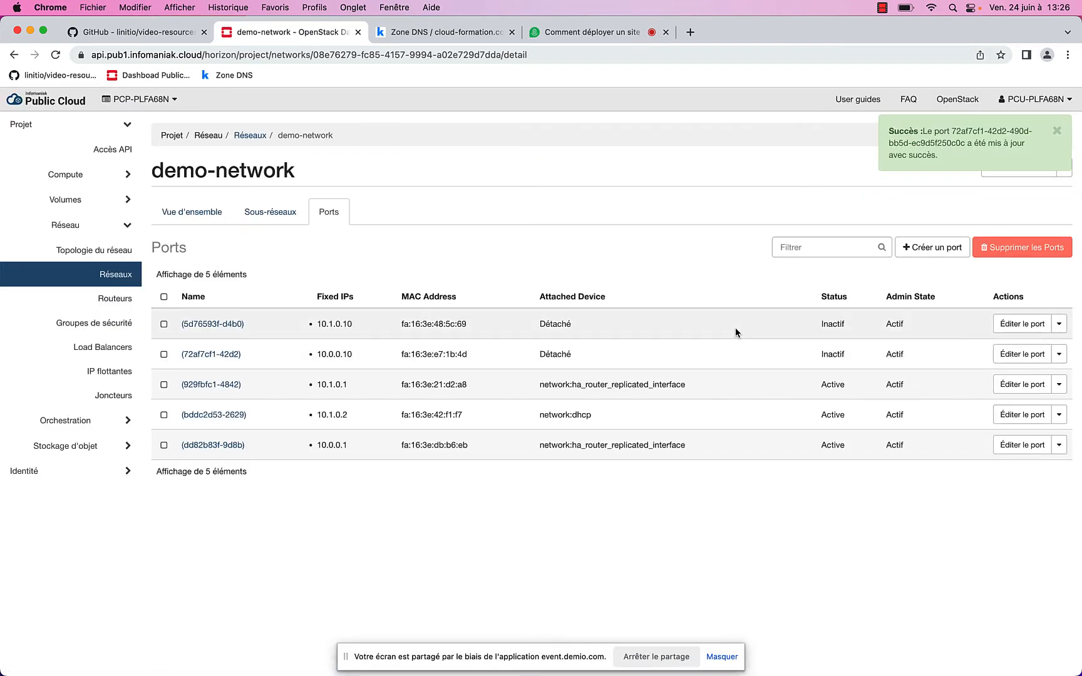
pyautogui.click(107, 251)
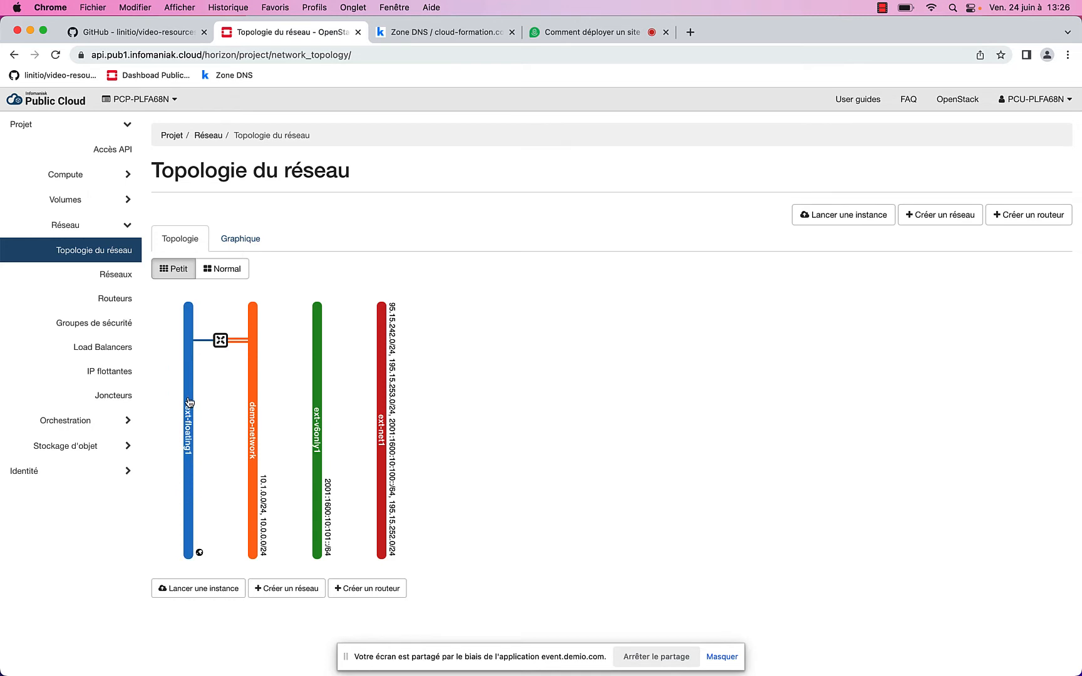
pyautogui.click(223, 343)
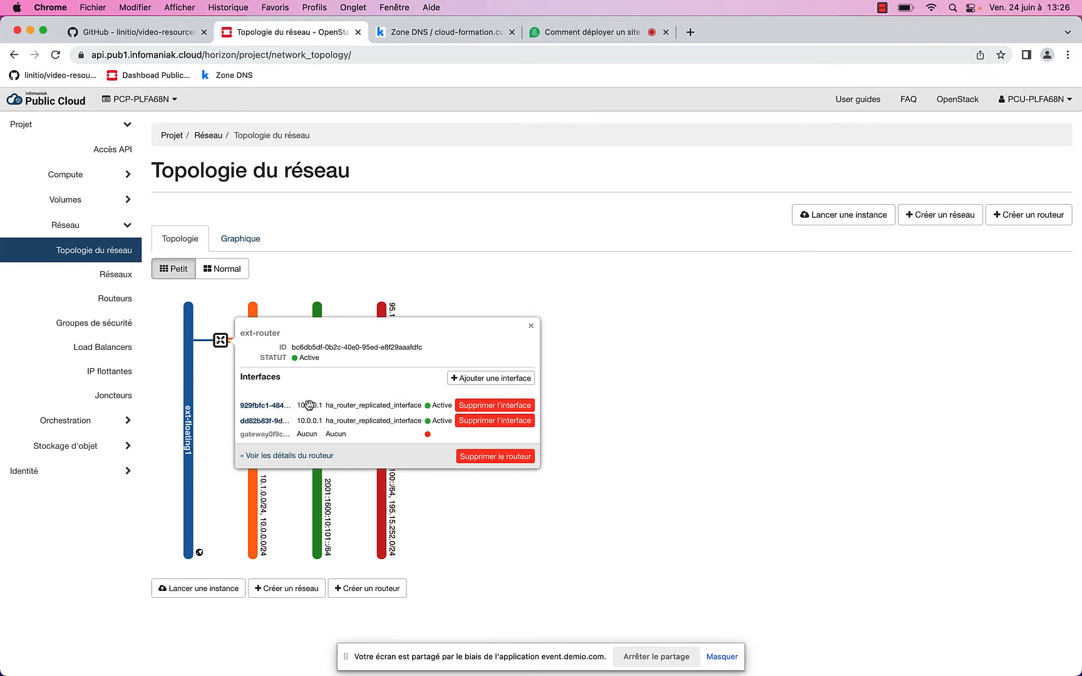
pyautogui.click(258, 295)
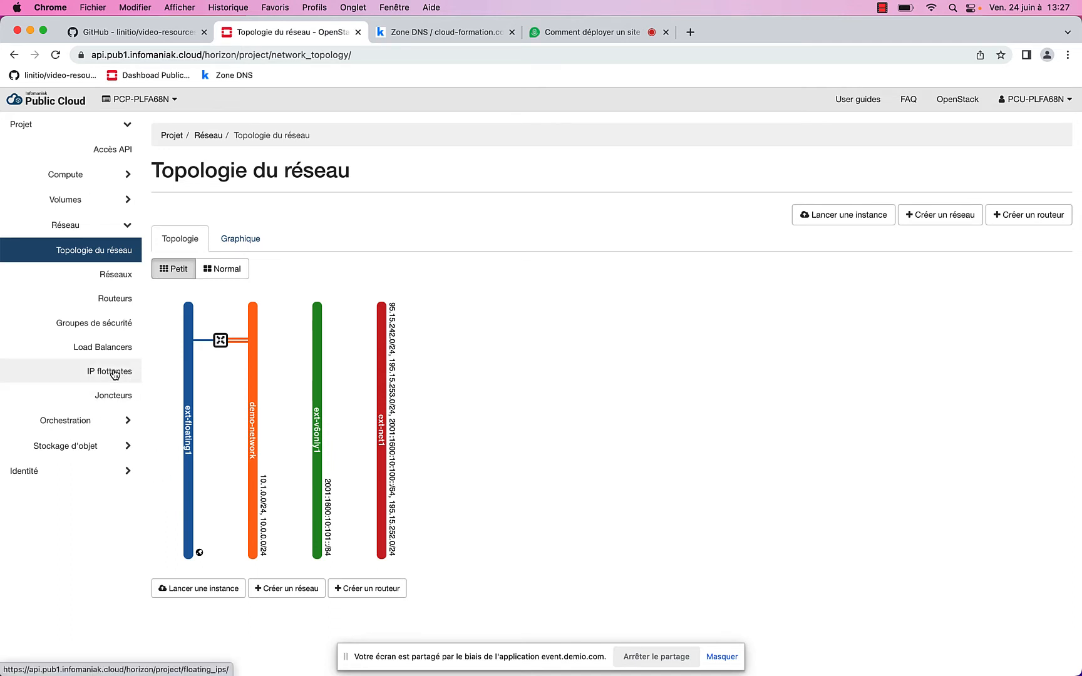
# Allocate a second floating IP from the pool
pyautogui.click(114, 374)
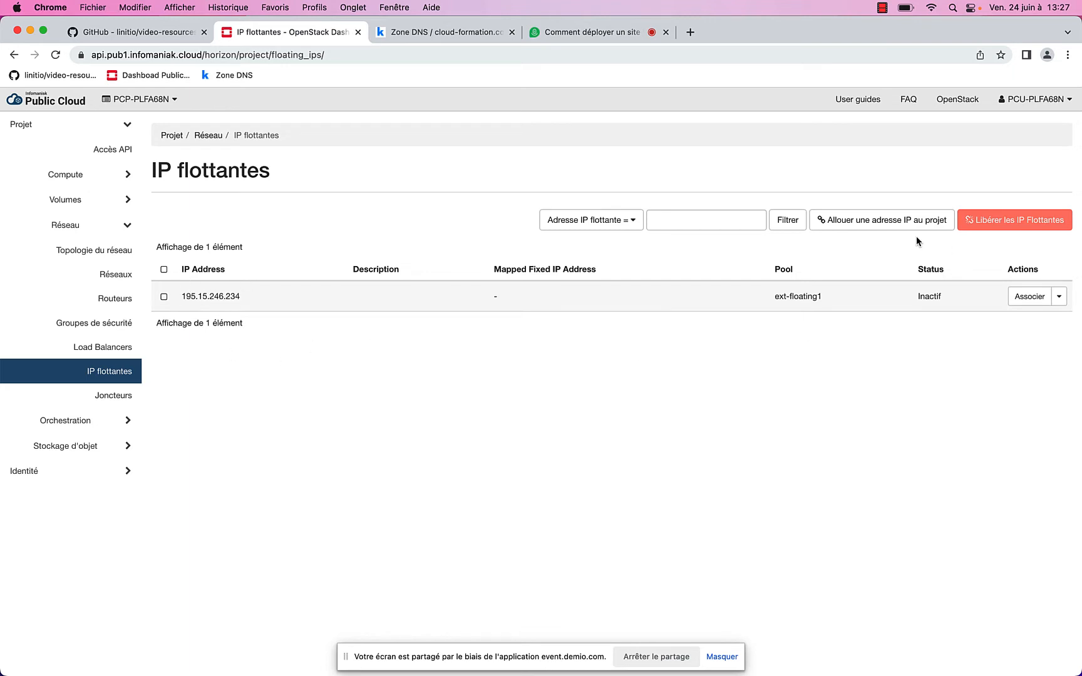
pyautogui.click(869, 221)
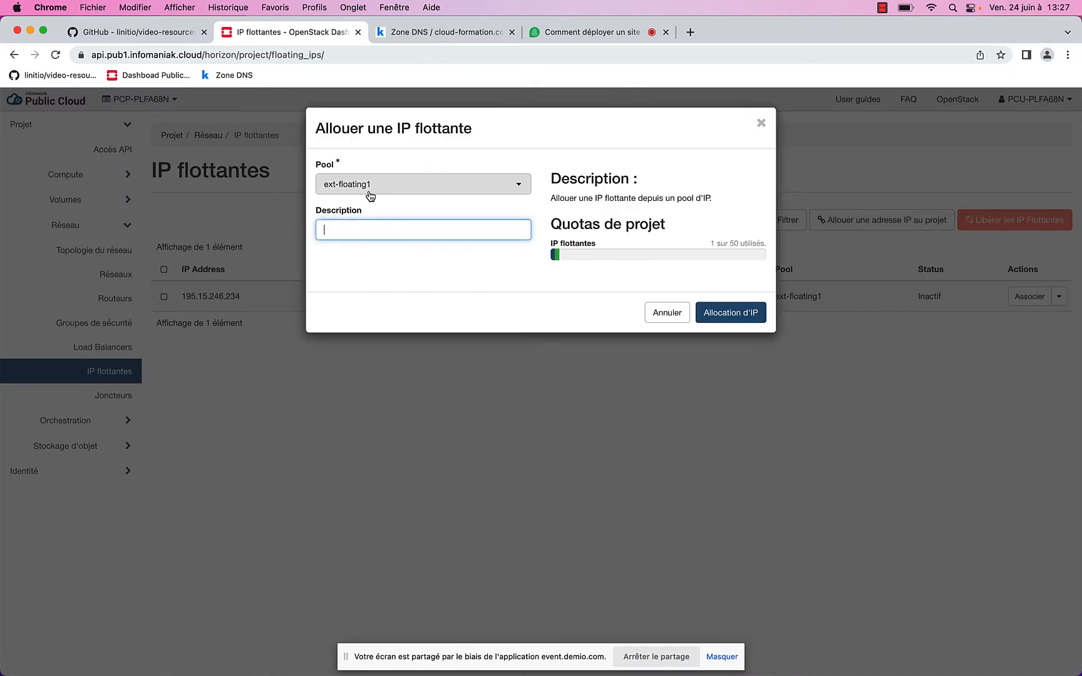
pyautogui.click(370, 194)
pyautogui.click(369, 191)
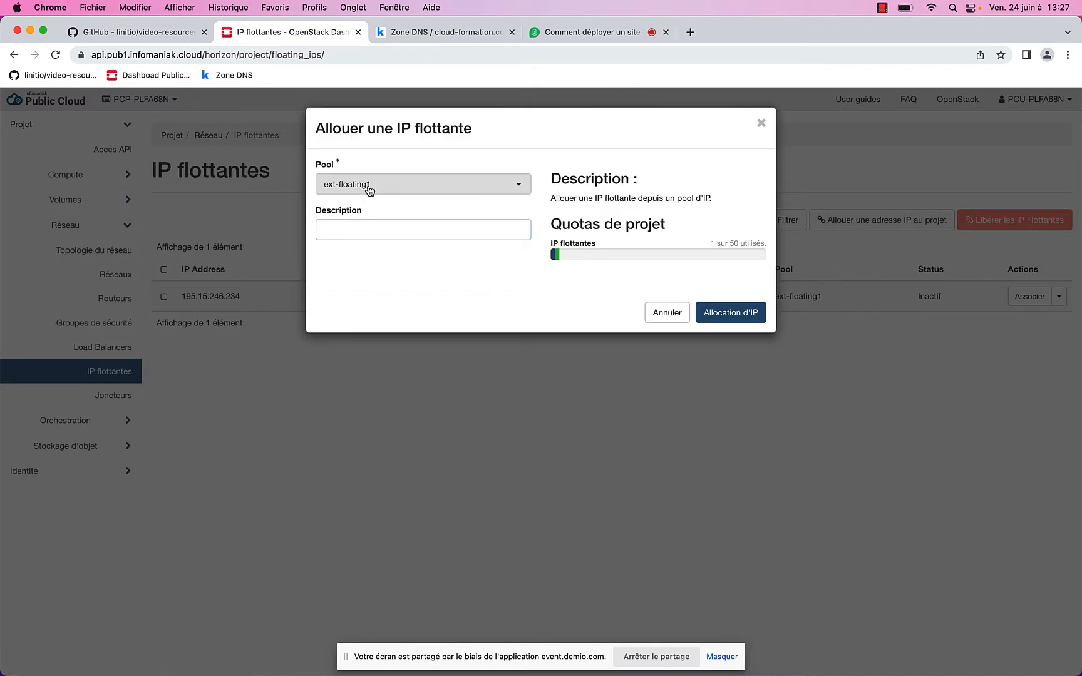
pyautogui.click(732, 315)
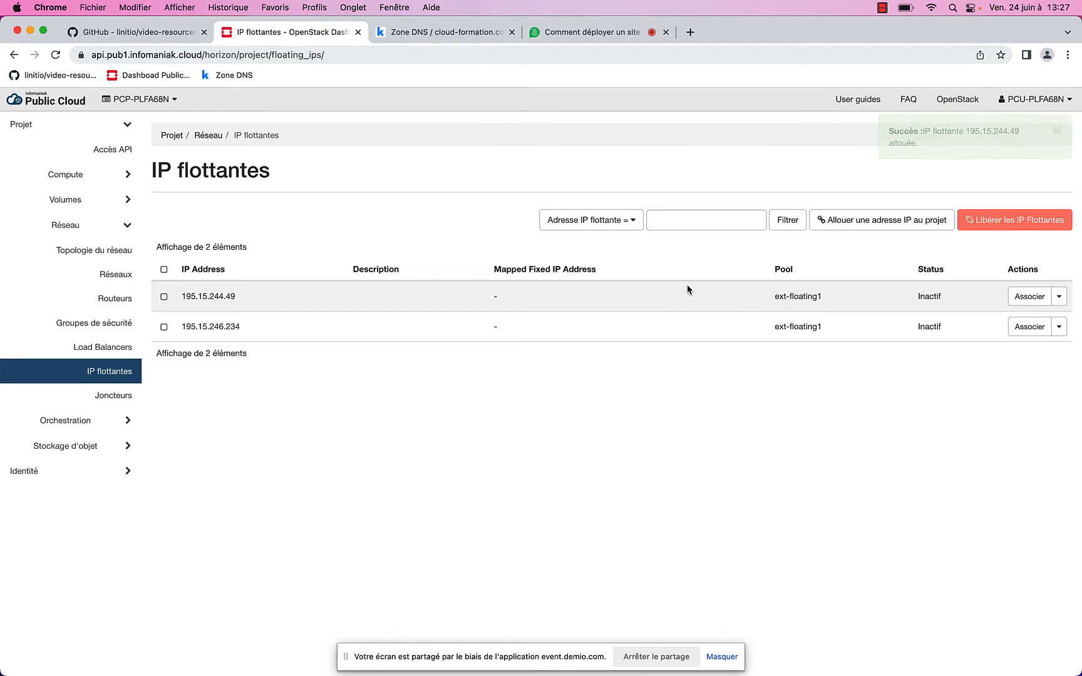
# Associate floating IP 195.15.246.234 with port 10.0.0.10
pyautogui.click(1029, 328)
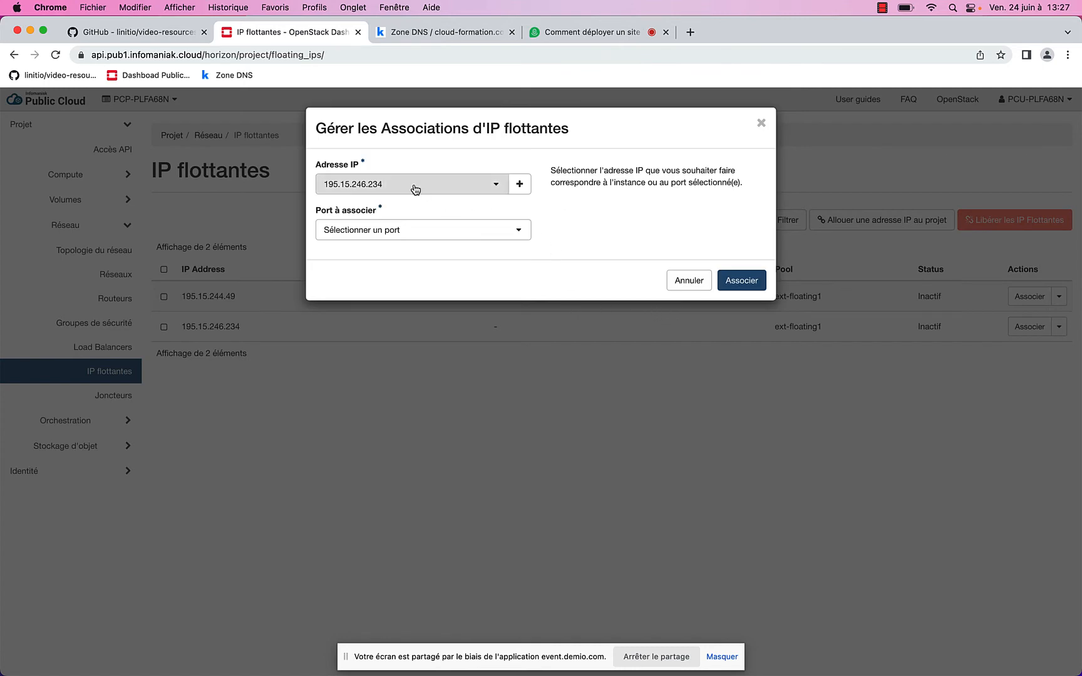
pyautogui.click(398, 236)
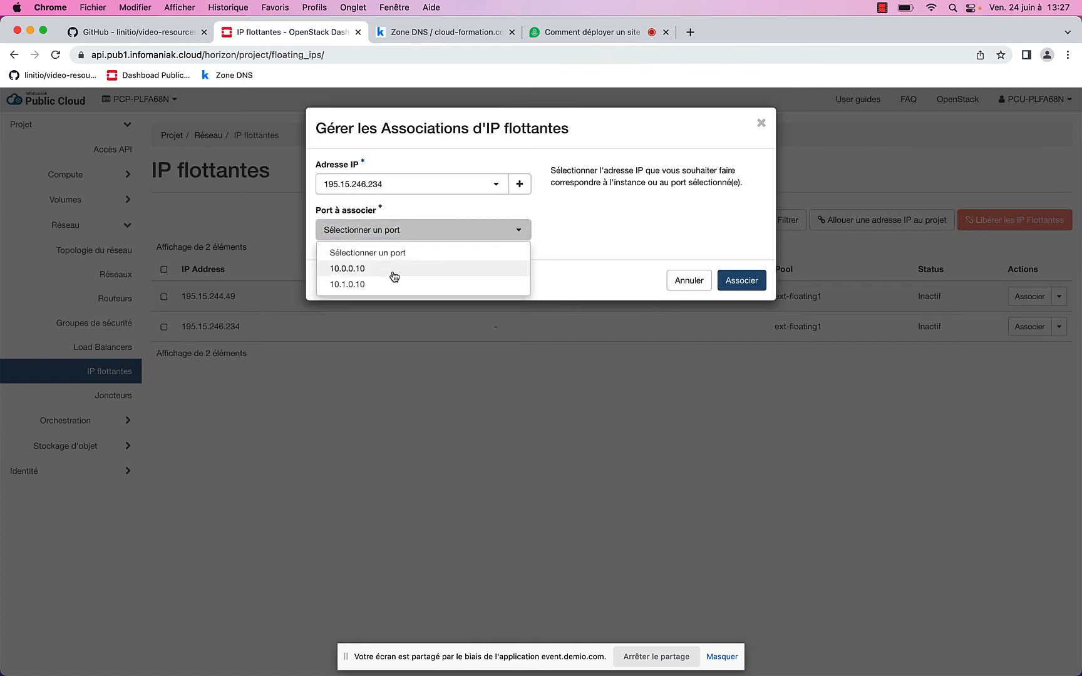
pyautogui.click(393, 273)
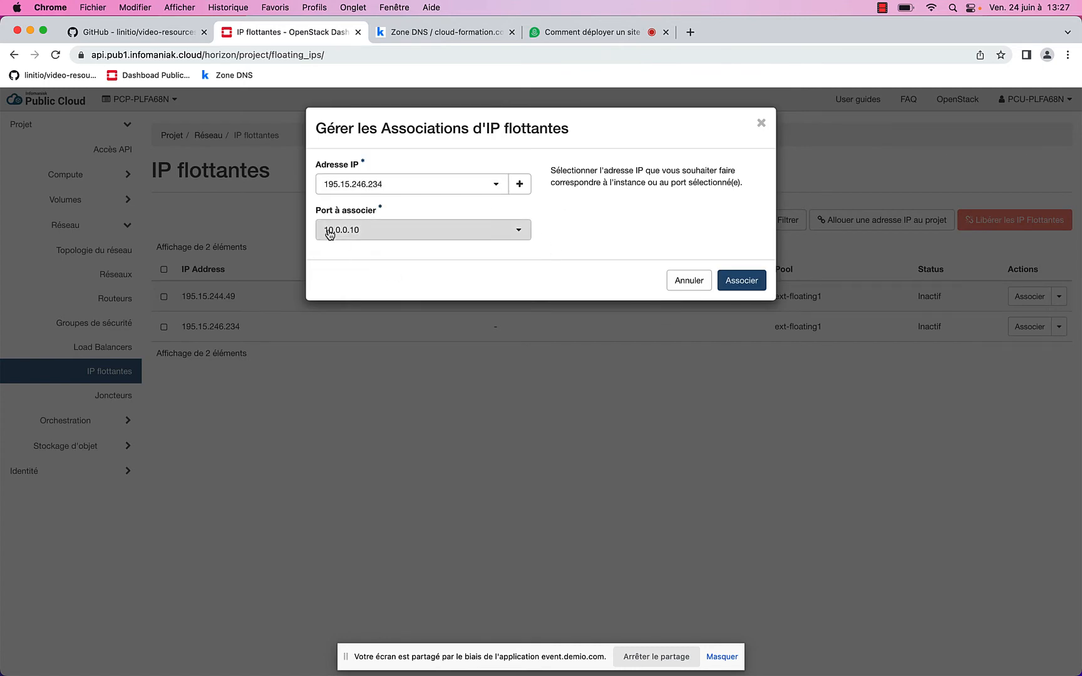
pyautogui.click(748, 289)
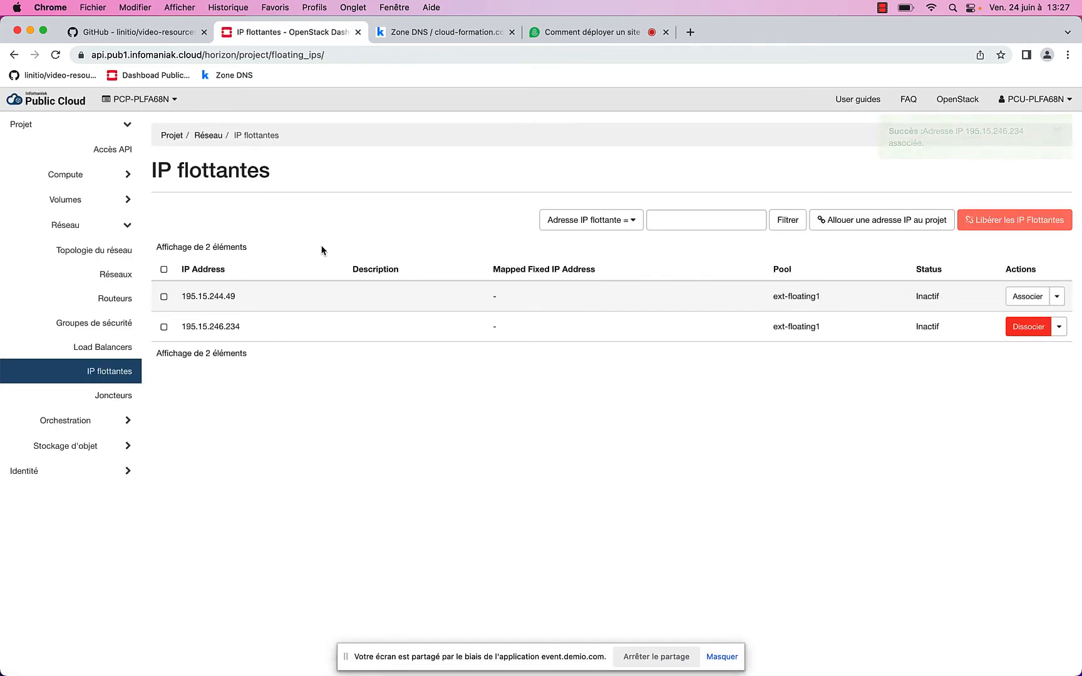
pyautogui.click(114, 278)
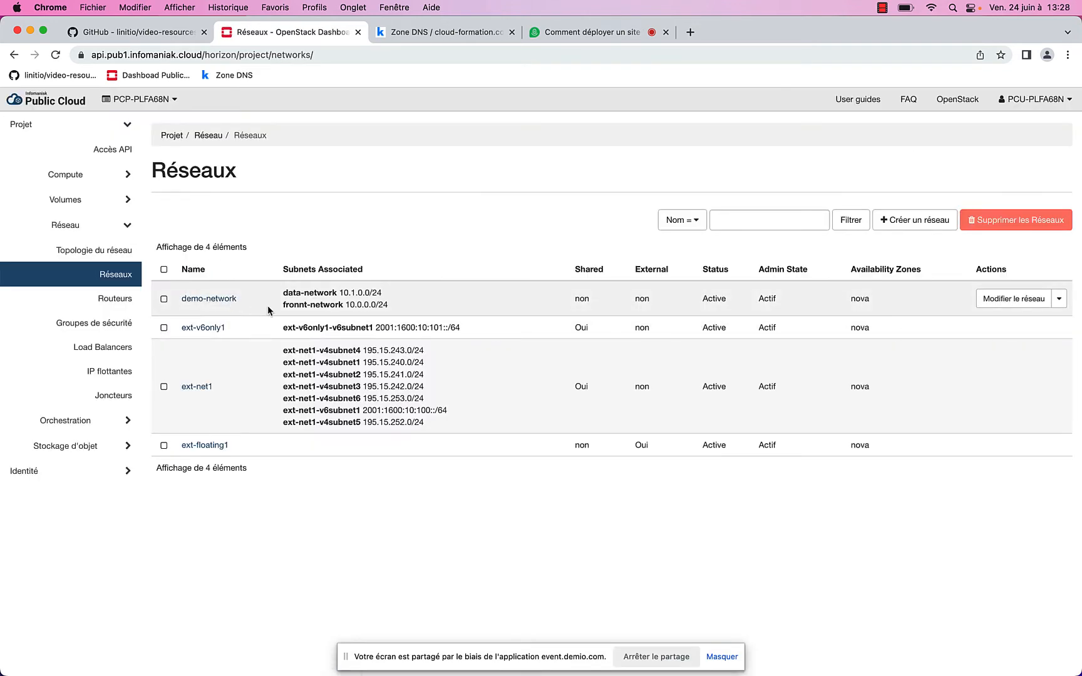
# Re-save demo-network's data-network subnet with DHCP enabled and DNS server 1.1.1.1
pyautogui.click(214, 301)
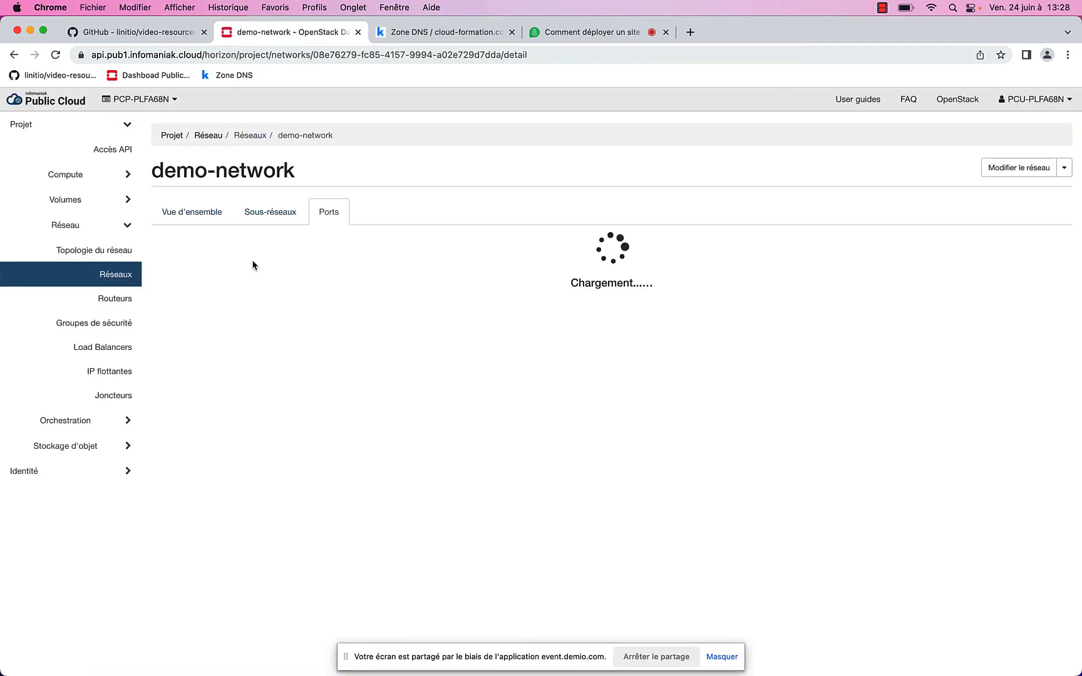
pyautogui.click(271, 215)
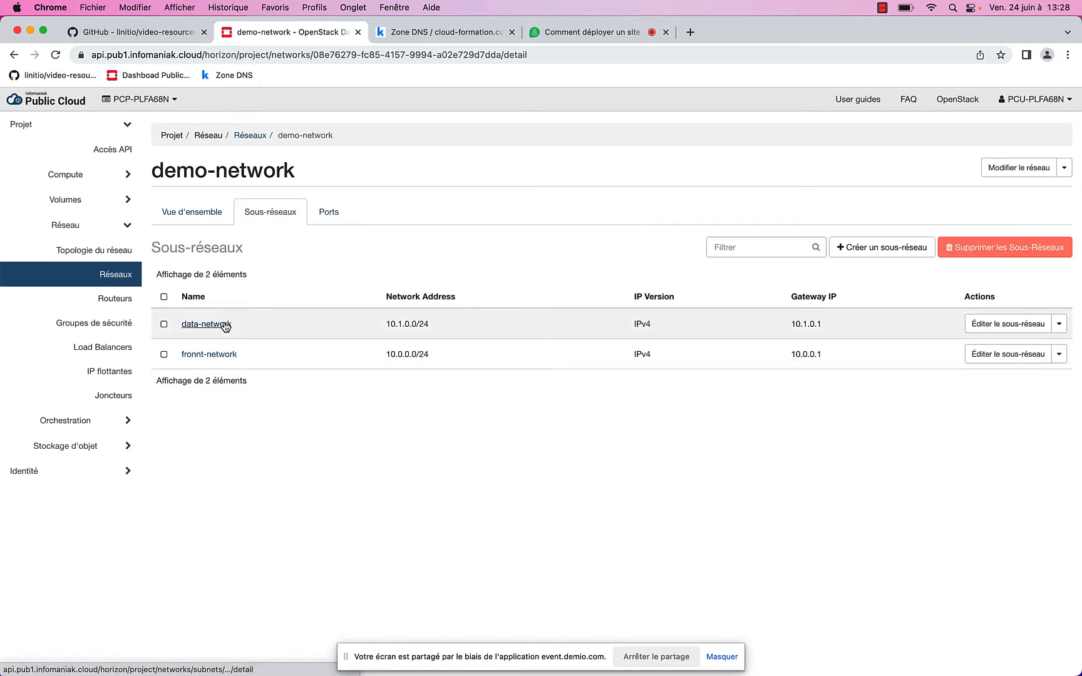
pyautogui.click(224, 325)
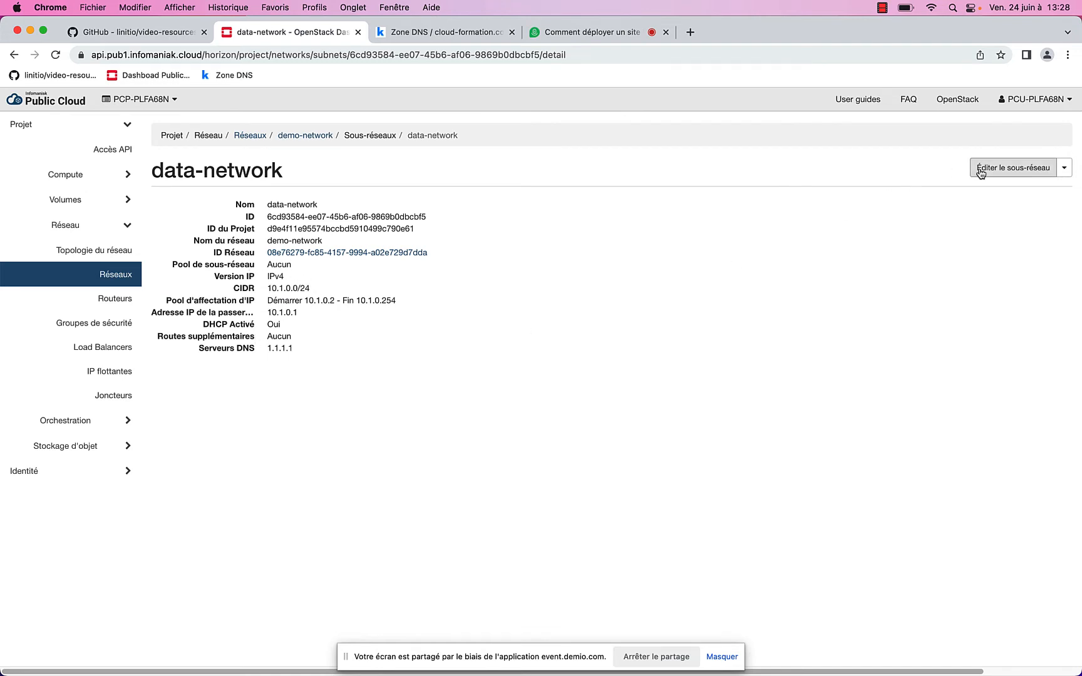
pyautogui.click(1013, 167)
pyautogui.click(438, 176)
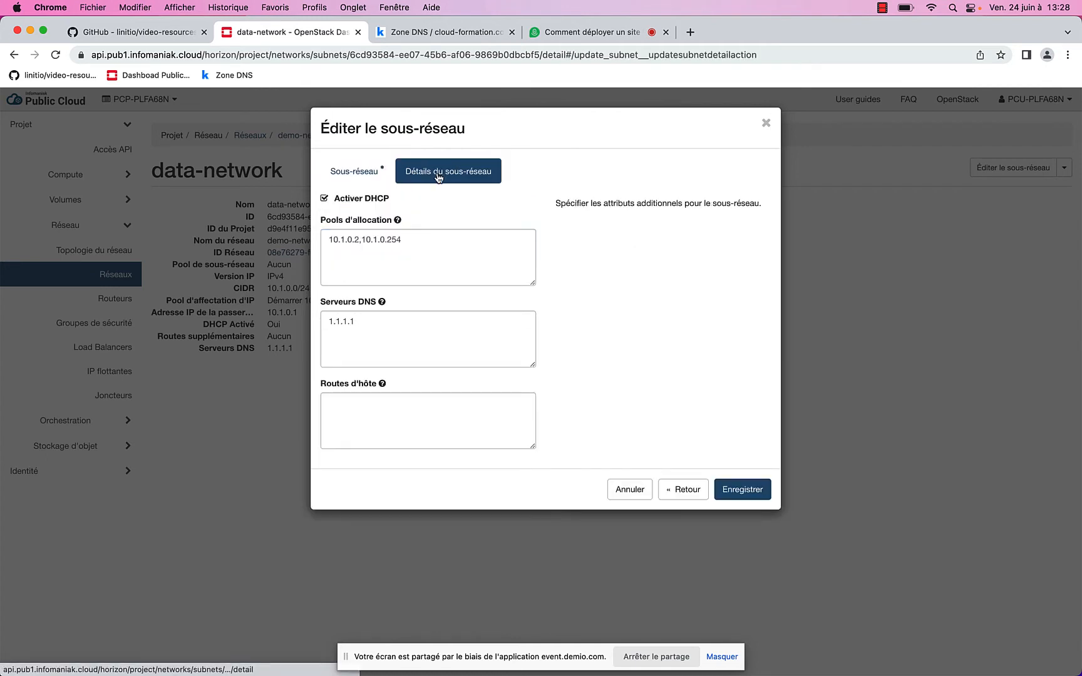
pyautogui.click(749, 492)
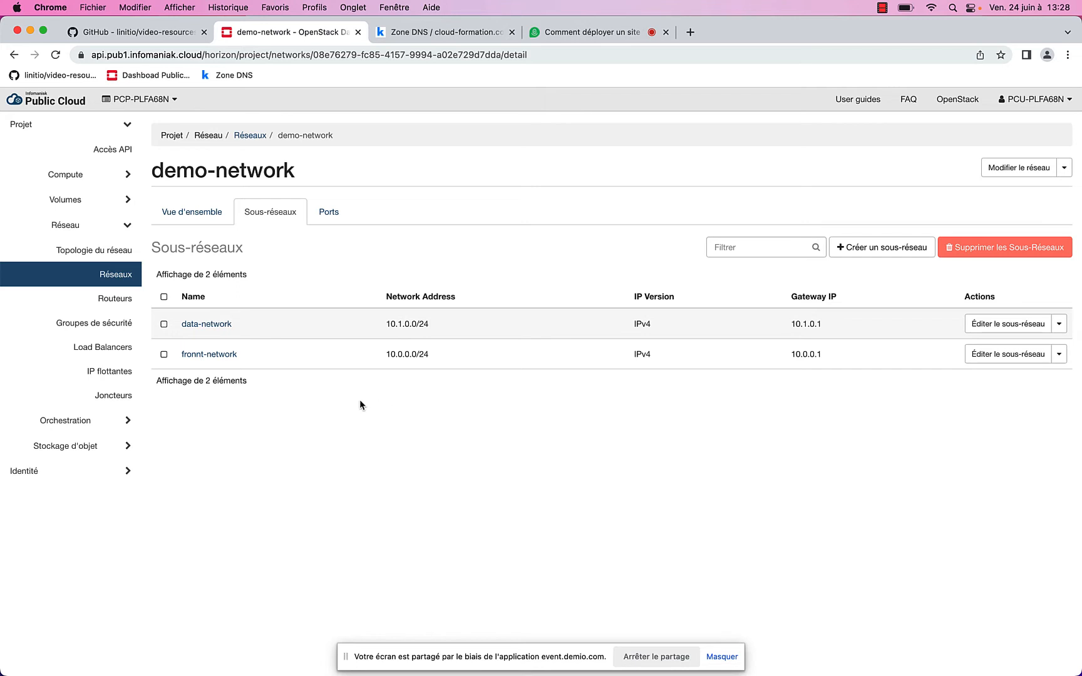
pyautogui.click(86, 178)
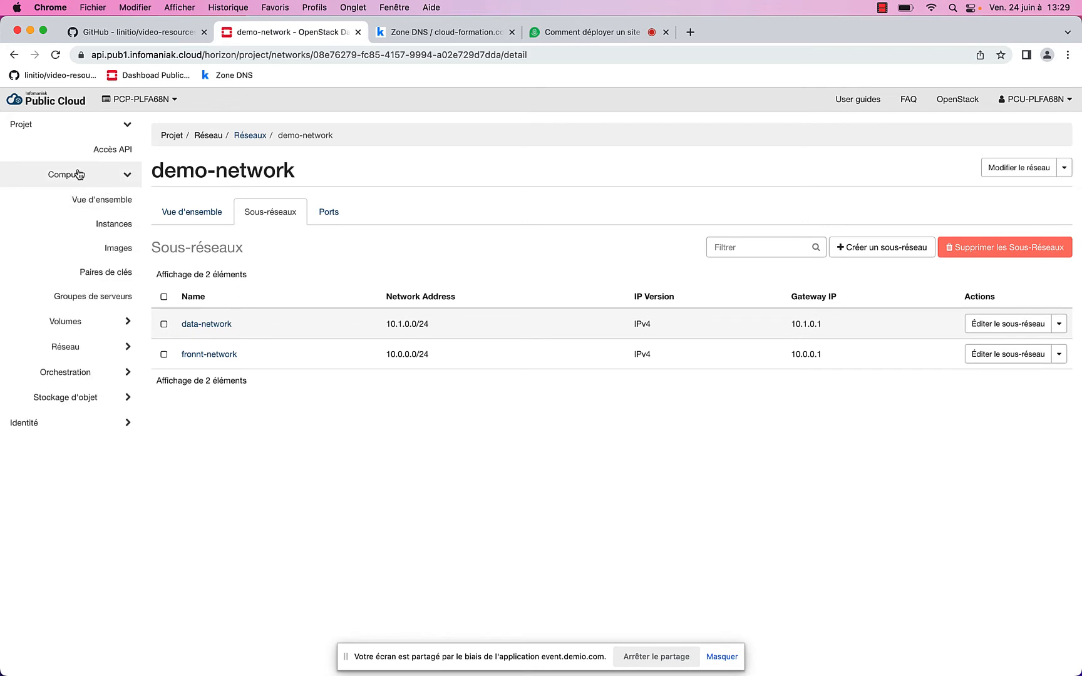
# Begin launching an instance named instance-db, keeping any availability zone and count 1
pyautogui.click(109, 225)
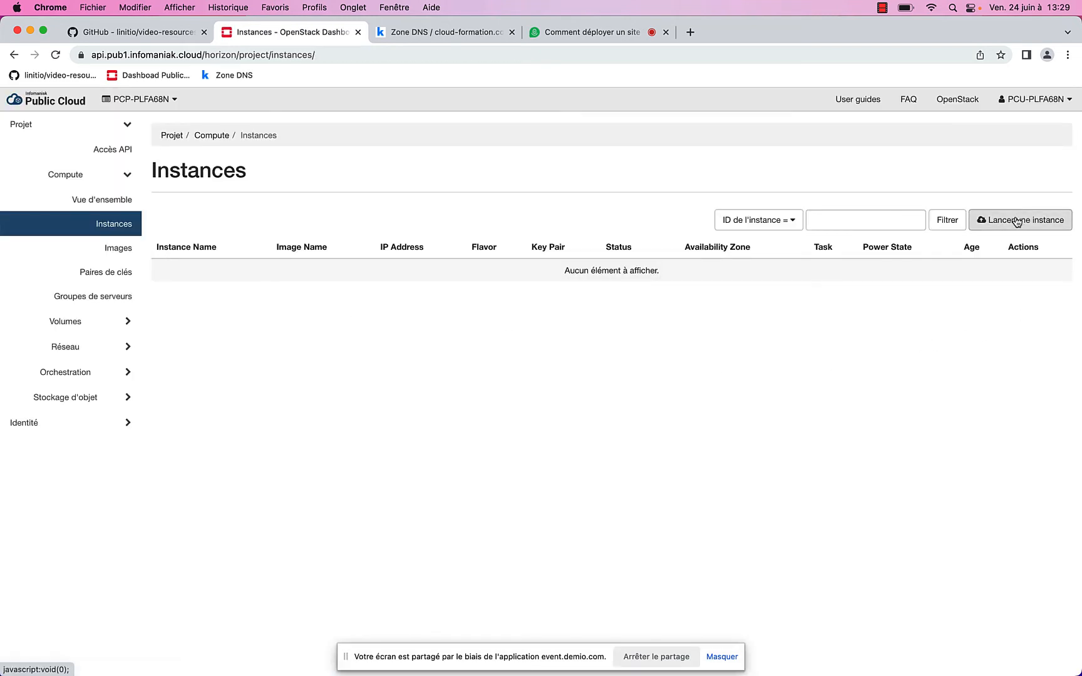
pyautogui.click(1019, 222)
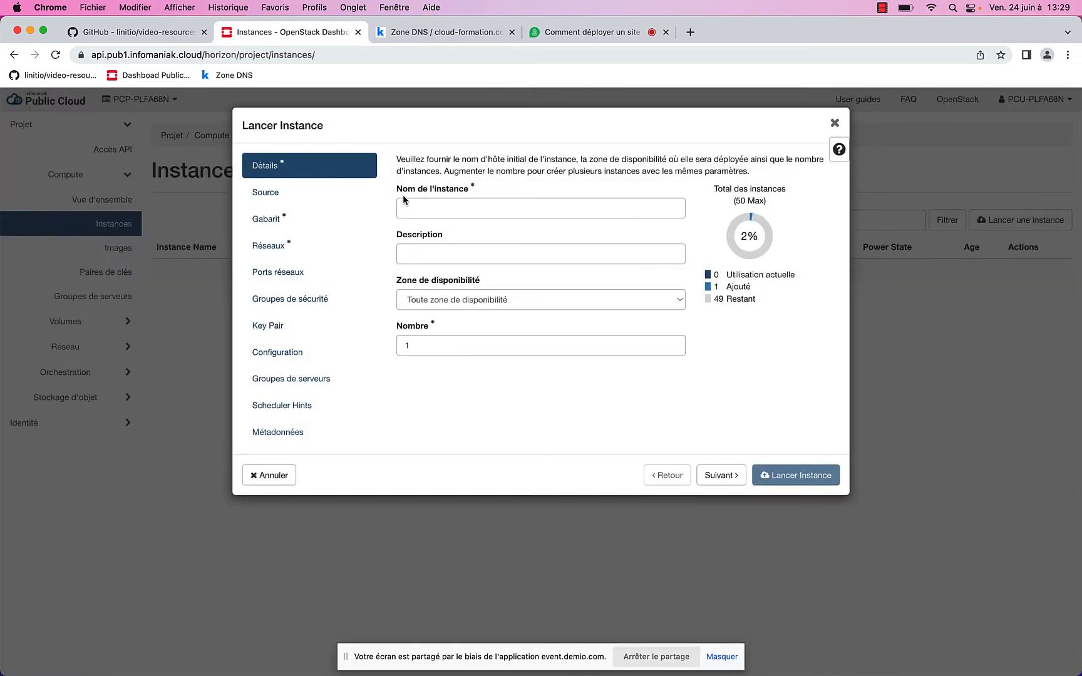
pyautogui.click(453, 208)
pyautogui.write('instance-db')
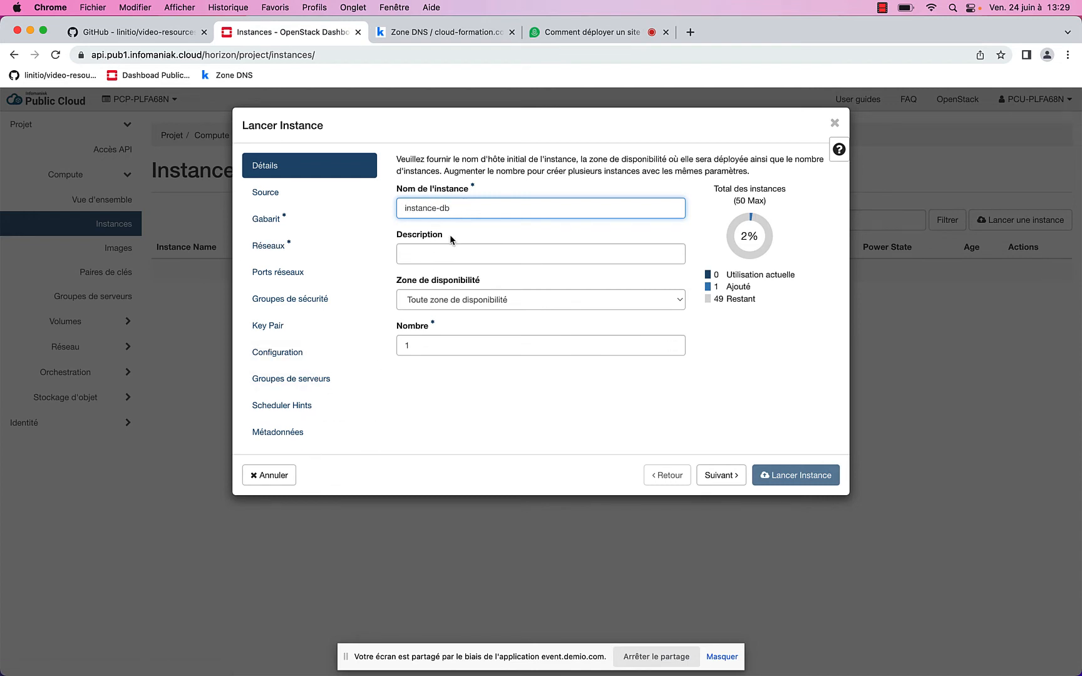
pyautogui.click(468, 300)
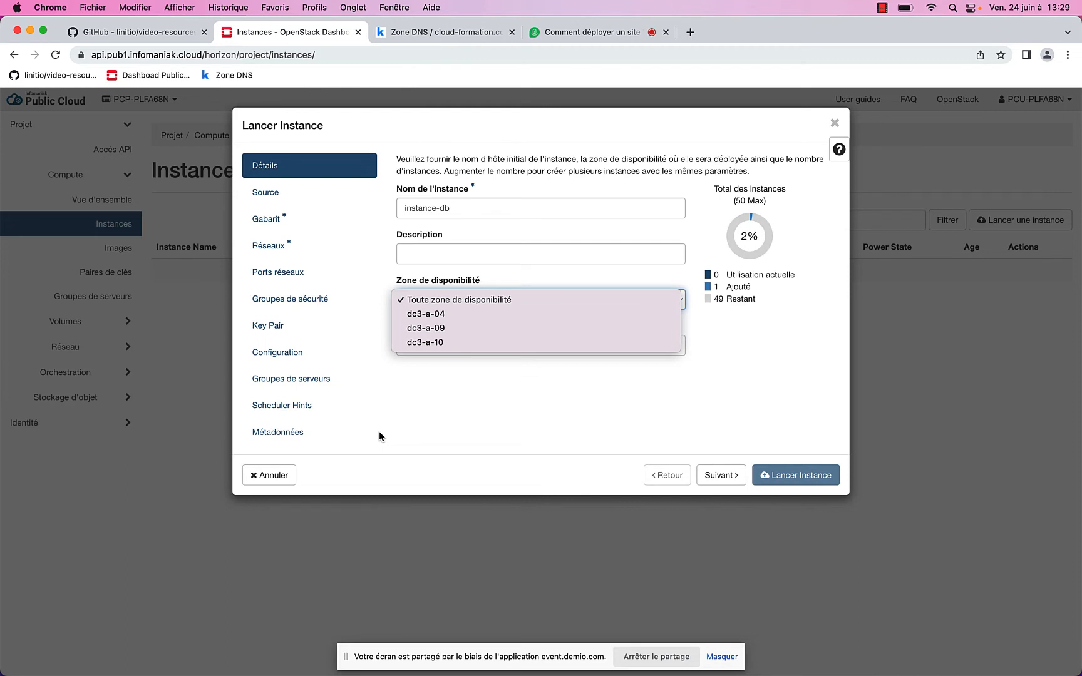
pyautogui.click(313, 526)
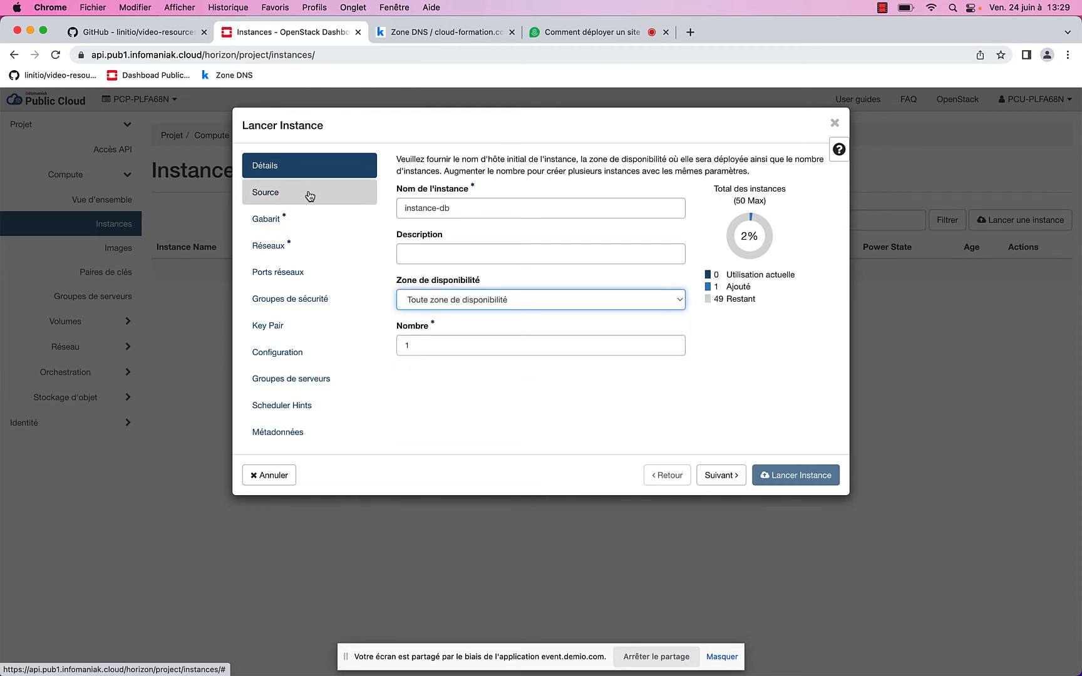
pyautogui.click(309, 195)
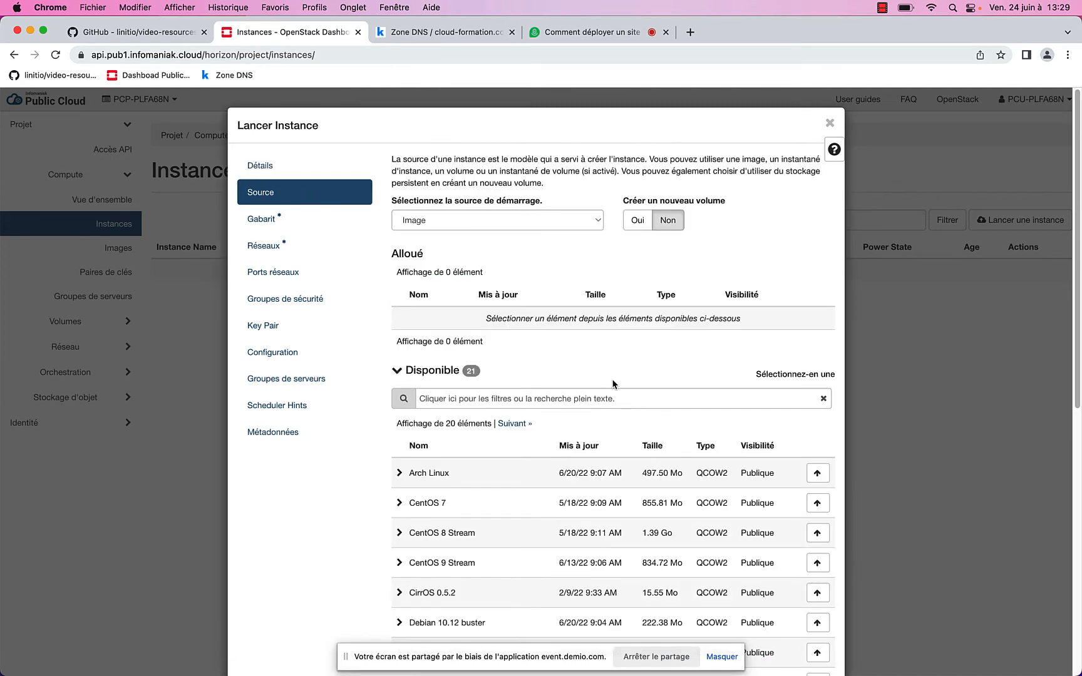
# Select Ubuntu 22.04 LTS Jammy Jellyfish as the instance's boot image
pyautogui.scroll(-1, 589, 359)
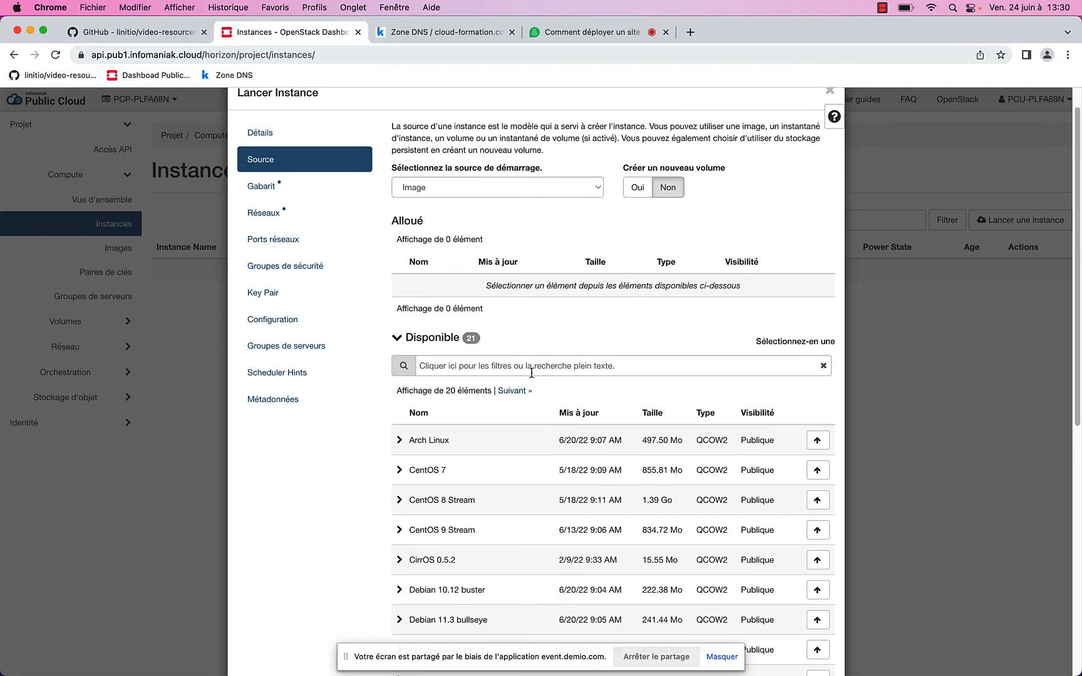
pyautogui.scroll(-4, 552, 395)
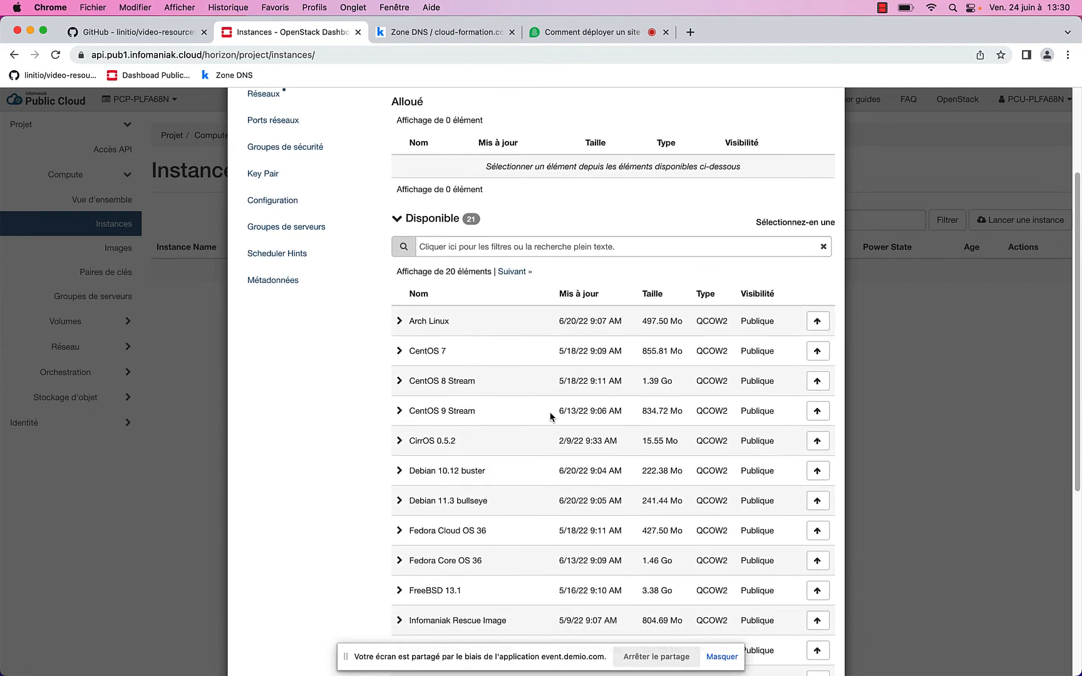
pyautogui.scroll(-8, 550, 416)
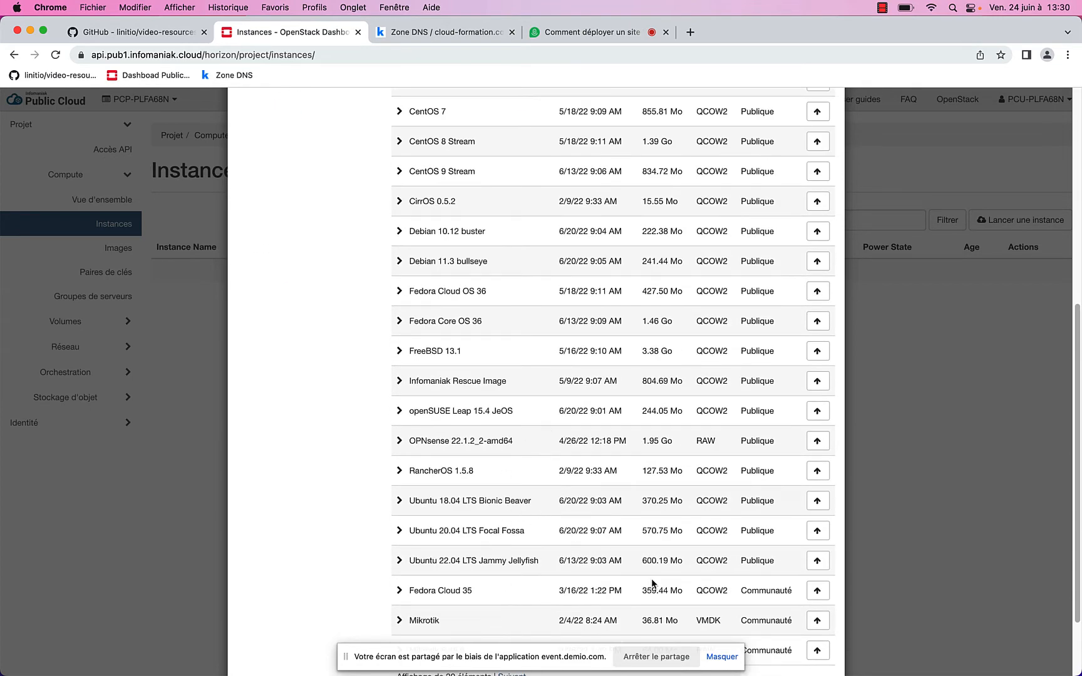
pyautogui.click(817, 561)
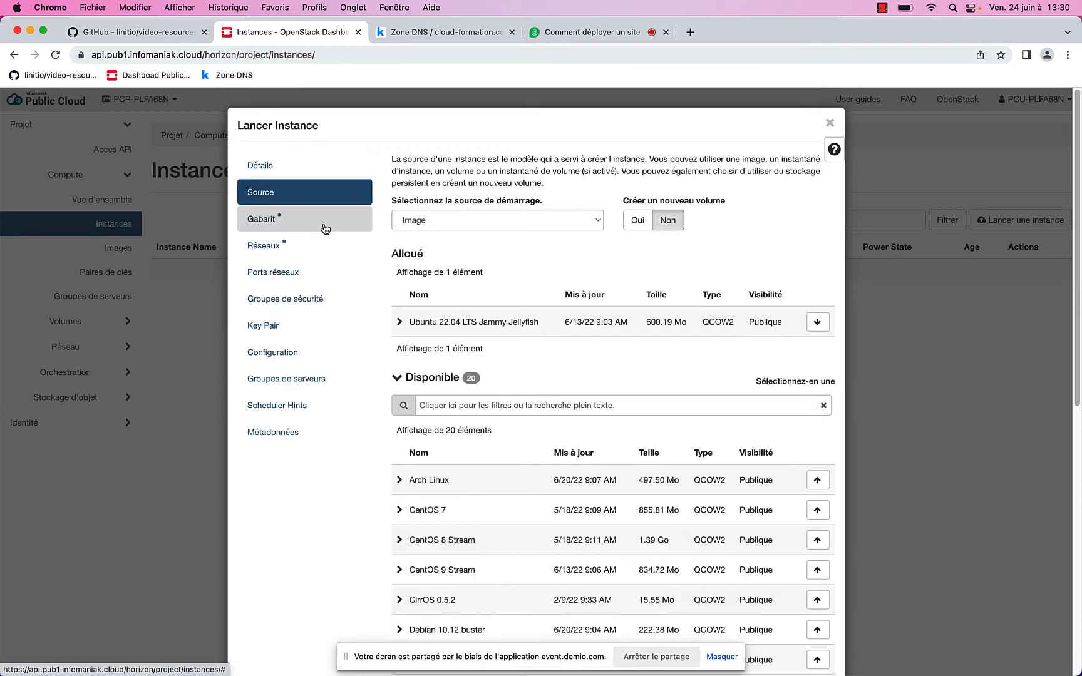
pyautogui.click(325, 228)
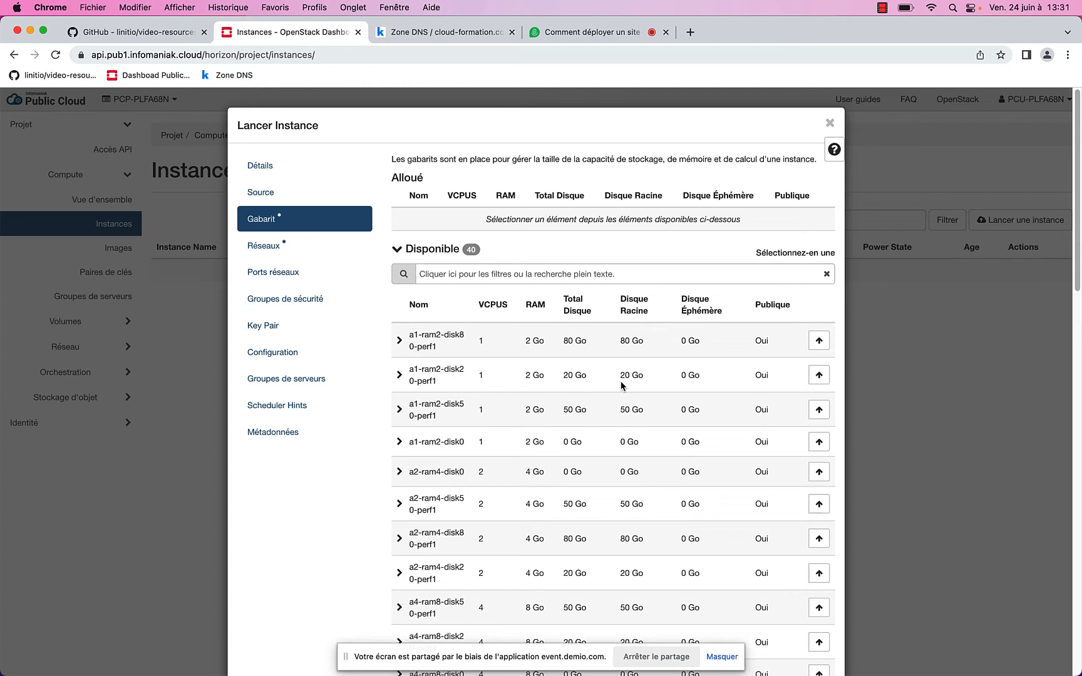
# Allocate flavour a1-ram2-disk20-perf1 (1 vCPU, 2 Go RAM, 20 Go disk) and browse the rest
pyautogui.click(819, 375)
pyautogui.scroll(-2, 391, 470)
pyautogui.scroll(-15, 391, 471)
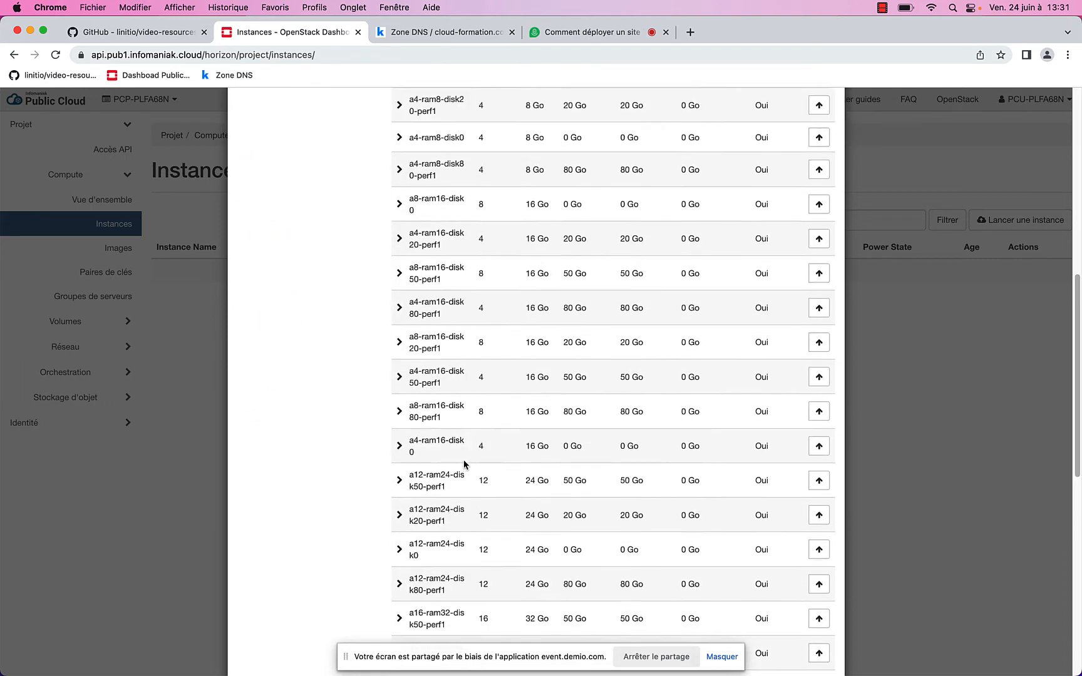
pyautogui.scroll(-4, 470, 453)
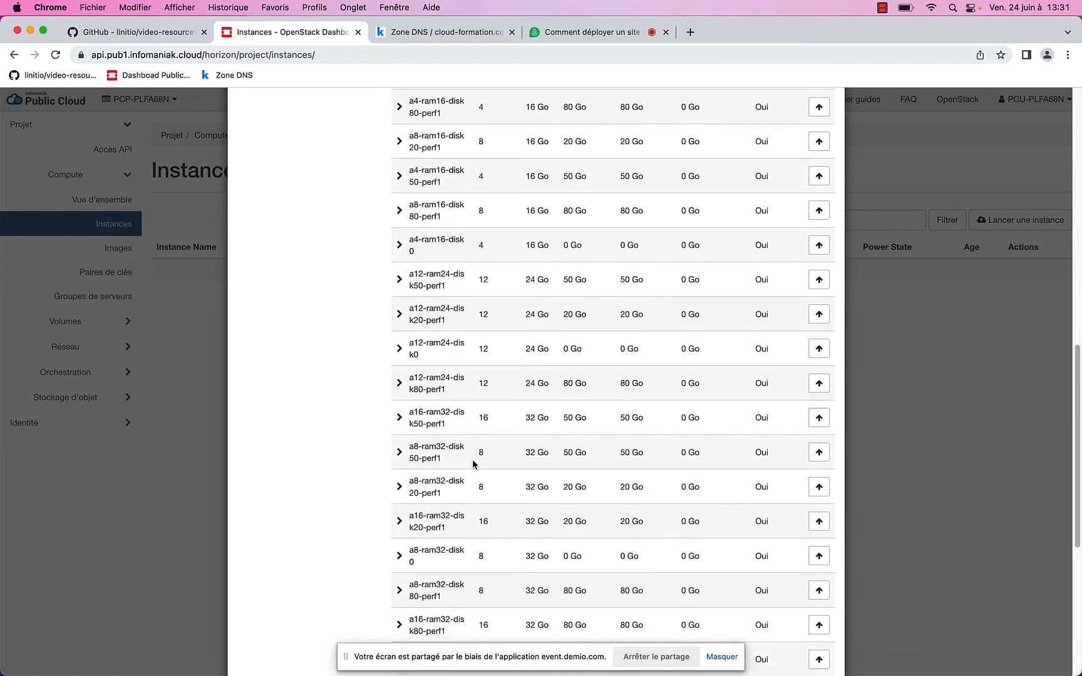
pyautogui.scroll(-3, 464, 498)
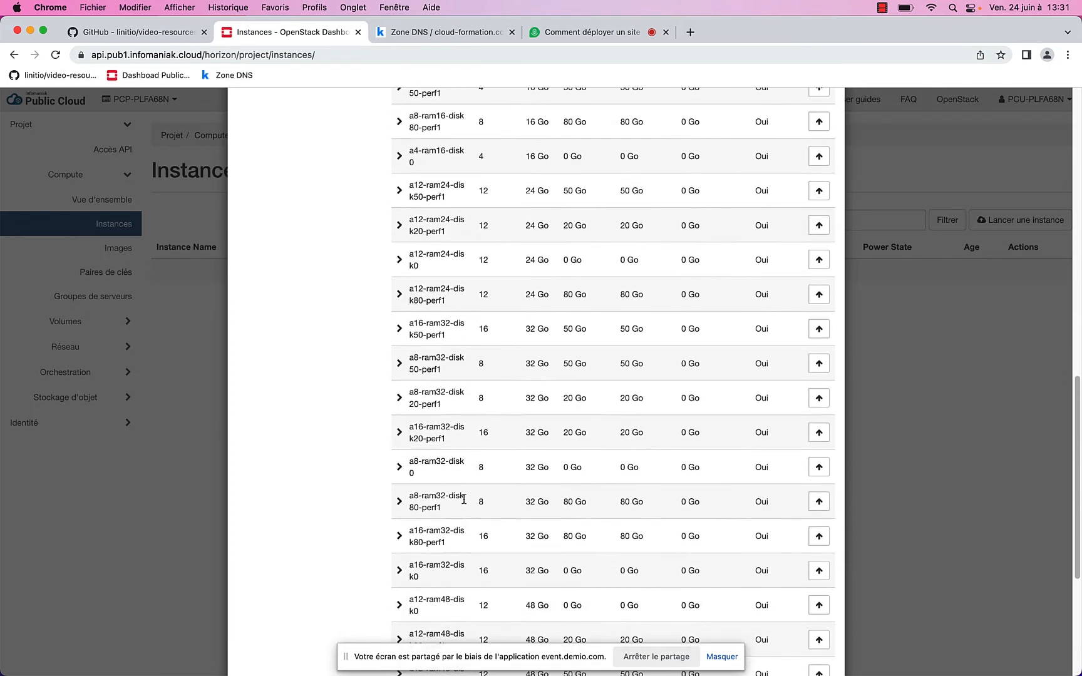
pyautogui.scroll(-4, 469, 498)
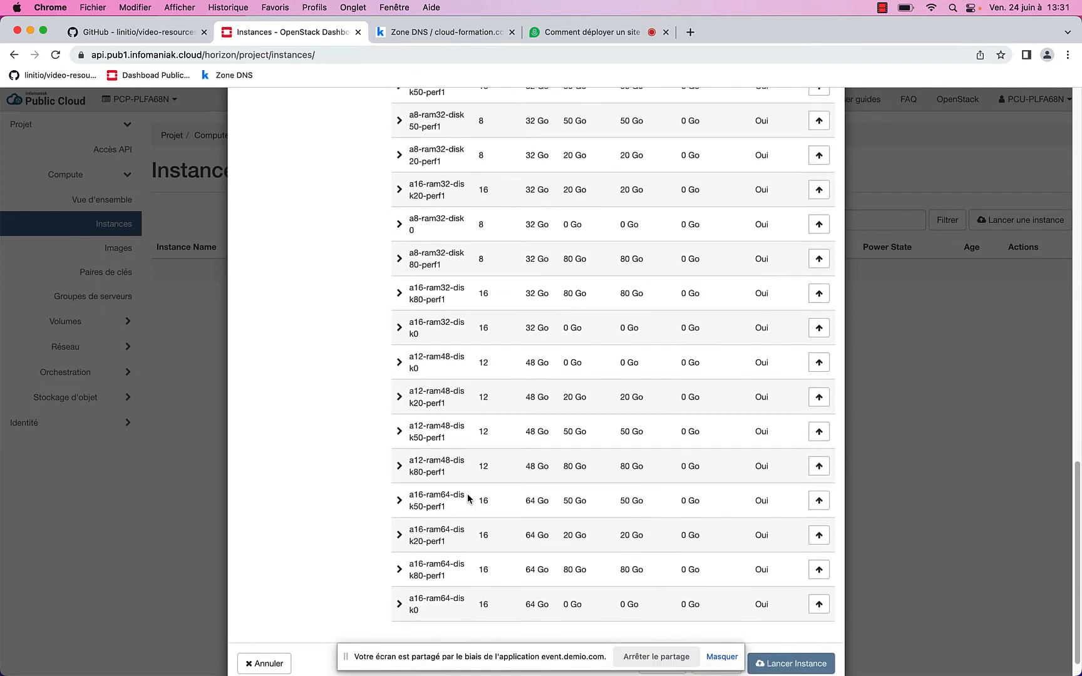
pyautogui.scroll(5, 473, 542)
pyautogui.scroll(20, 473, 542)
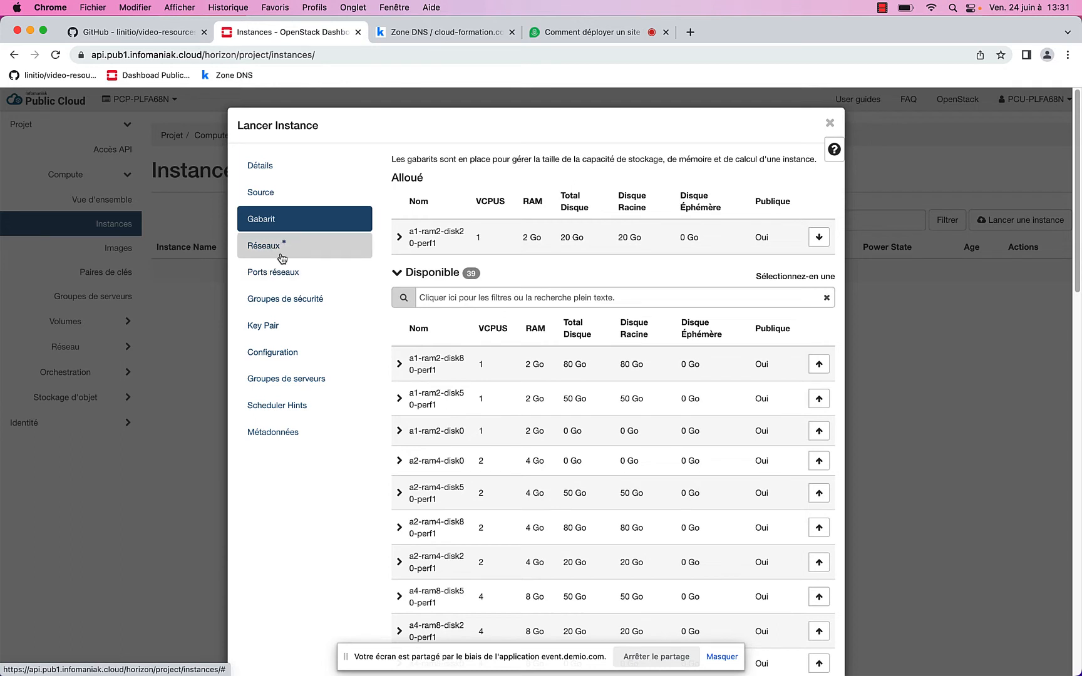
# Attach the 10.1.0.10 data-network port to the new instance
pyautogui.click(283, 277)
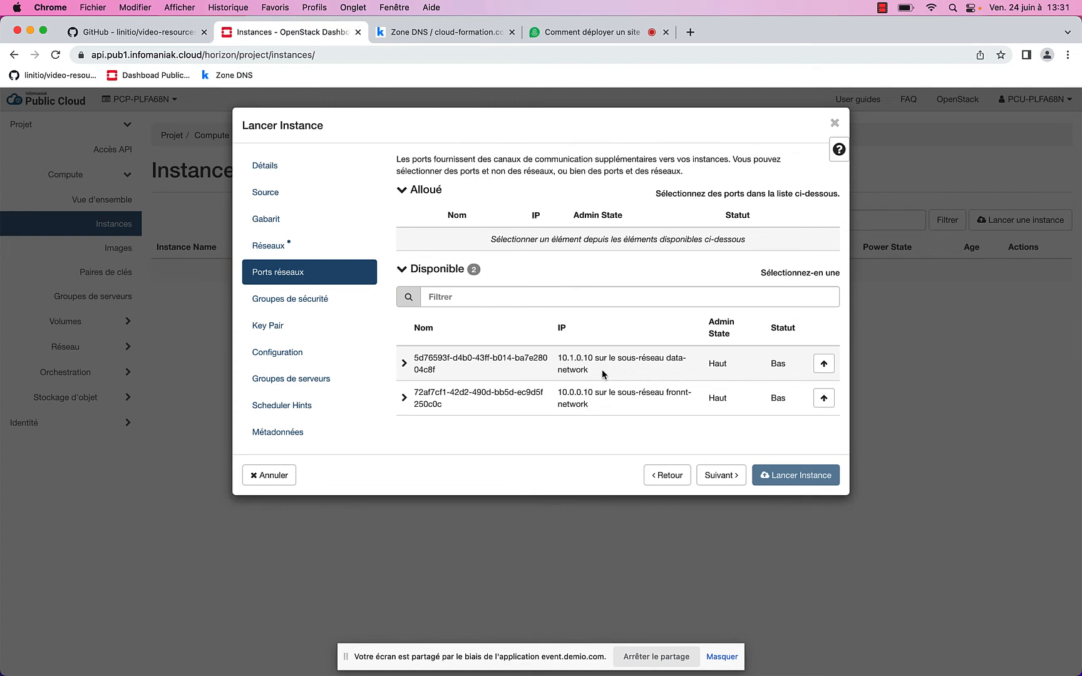
pyautogui.click(825, 364)
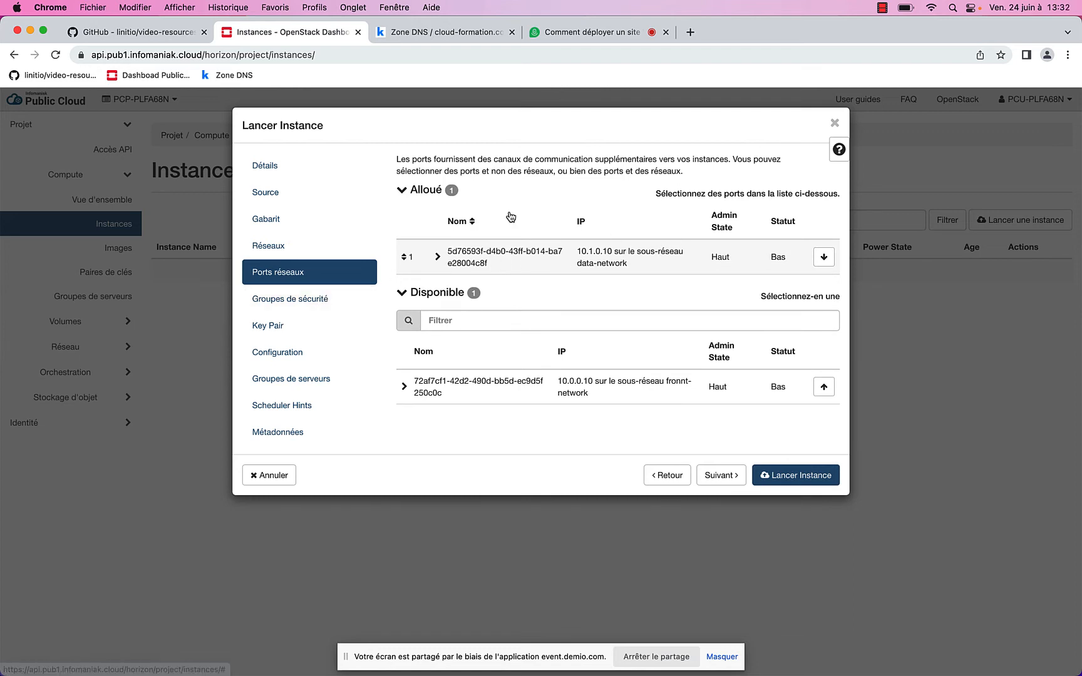
pyautogui.click(267, 323)
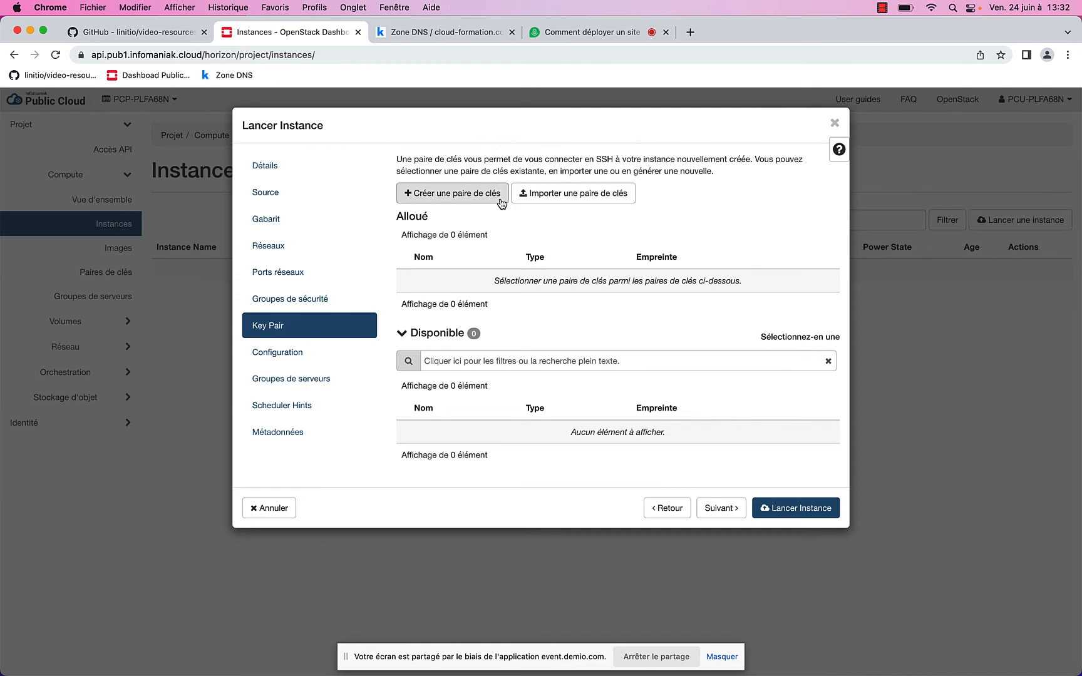
# Create SSH key pair mykey2, copy its private key, and allocate it to the instance
pyautogui.click(467, 196)
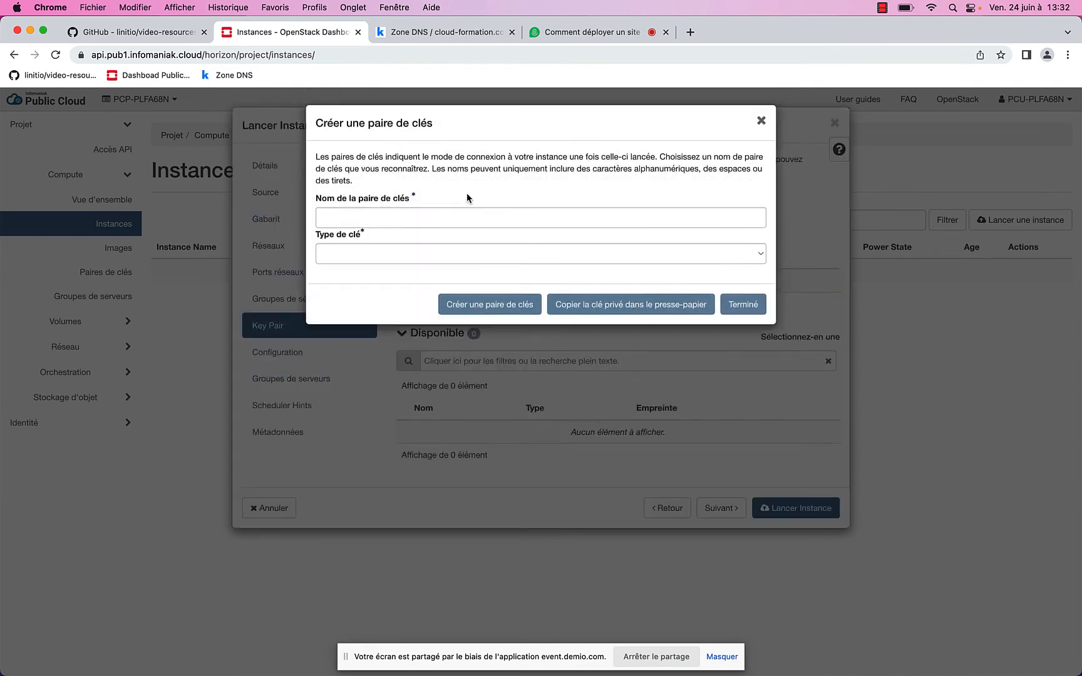
pyautogui.click(394, 218)
pyautogui.write('mykey')
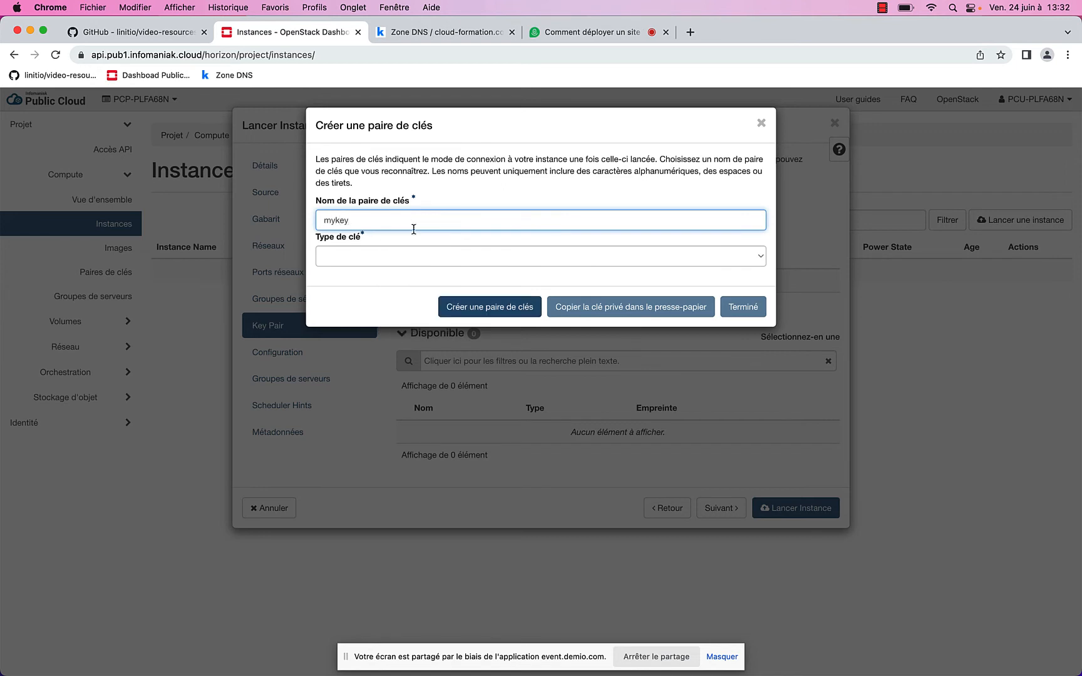
pyautogui.click(389, 256)
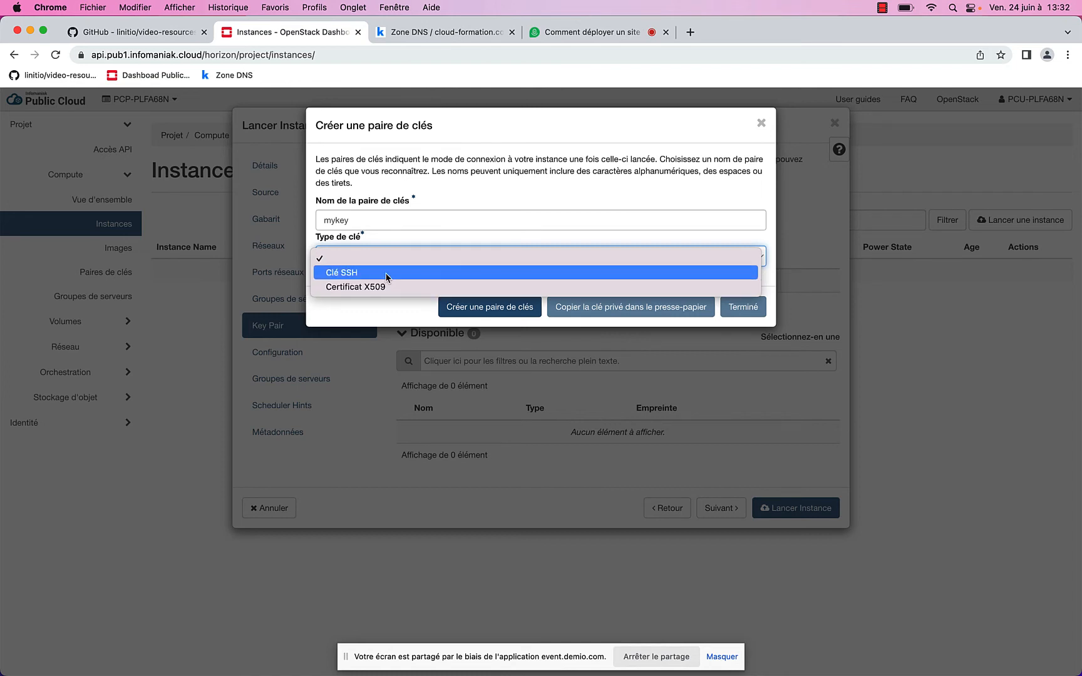
pyautogui.click(386, 274)
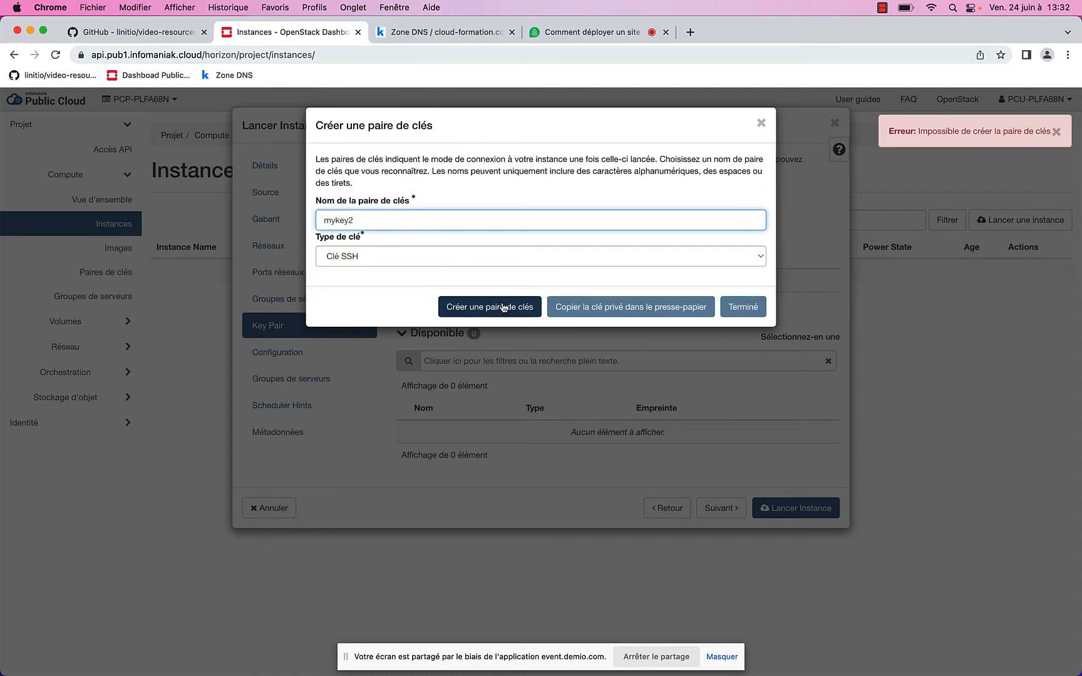
pyautogui.click(504, 307)
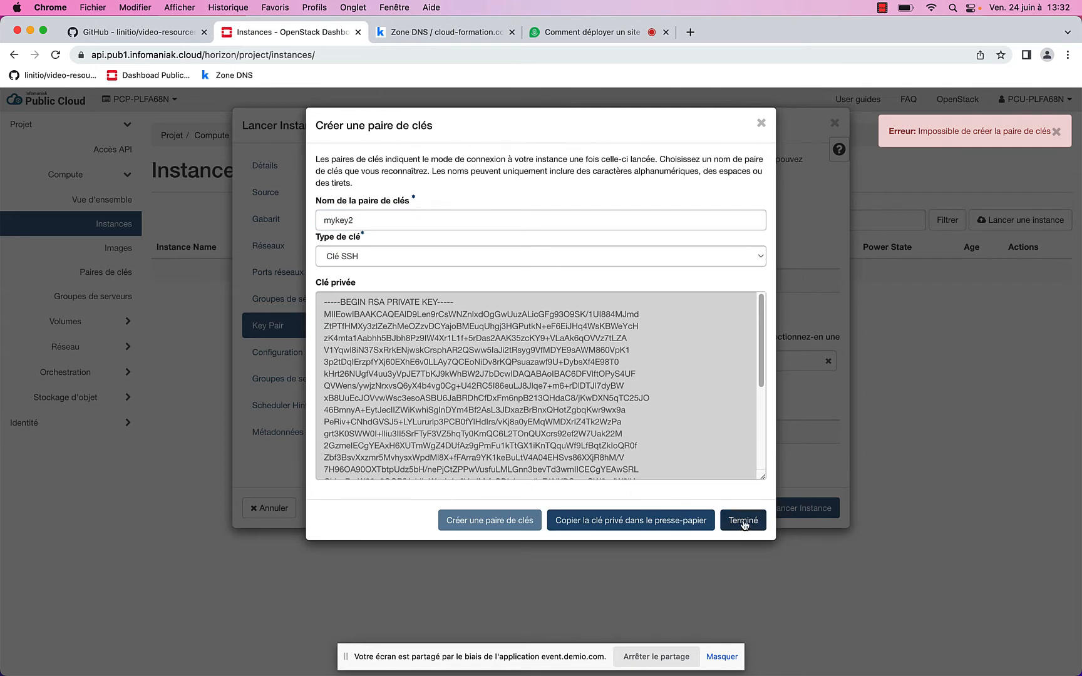
pyautogui.click(691, 524)
pyautogui.click(745, 522)
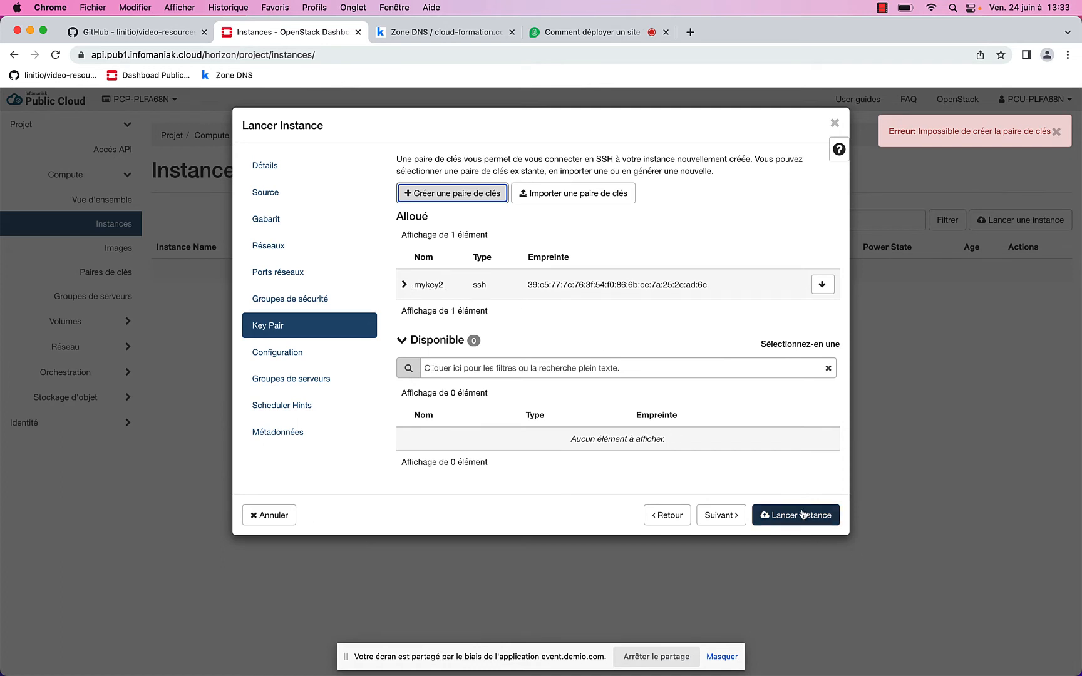
pyautogui.click(316, 358)
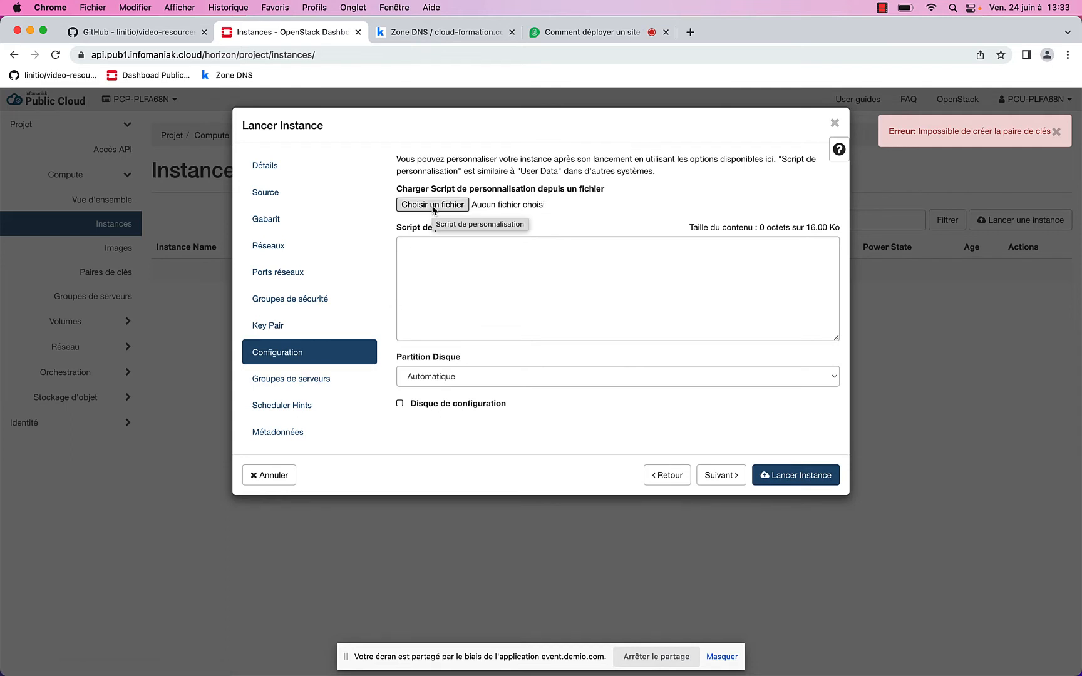
# Load webinar-openstack/database/database.yaml as the instance's customization script
pyautogui.click(432, 206)
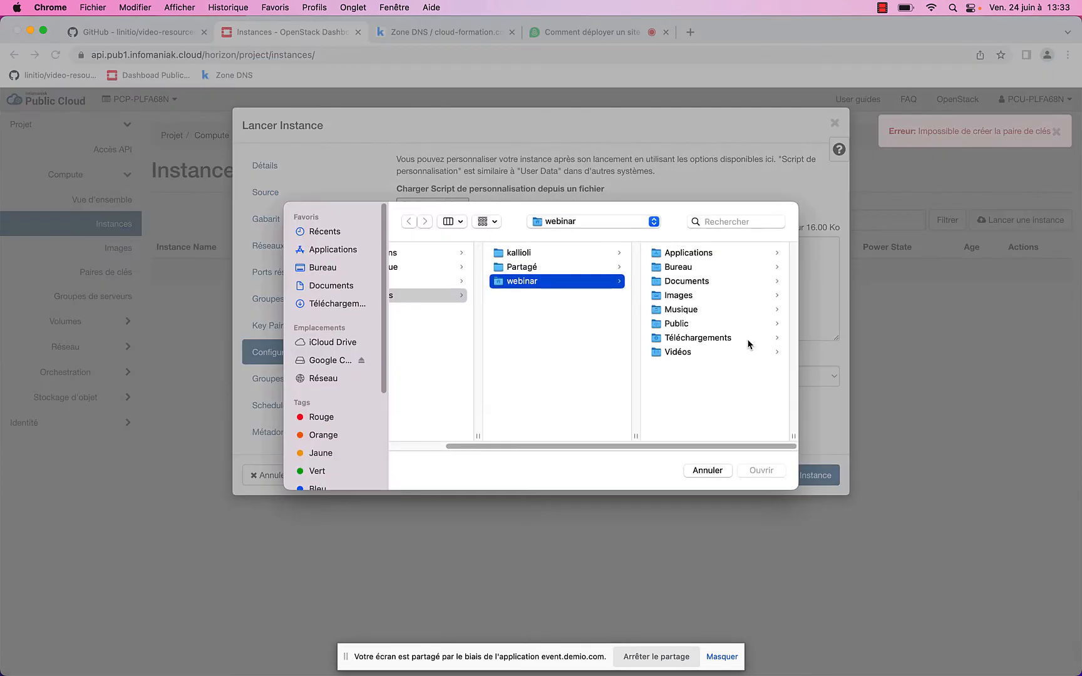
pyautogui.click(681, 285)
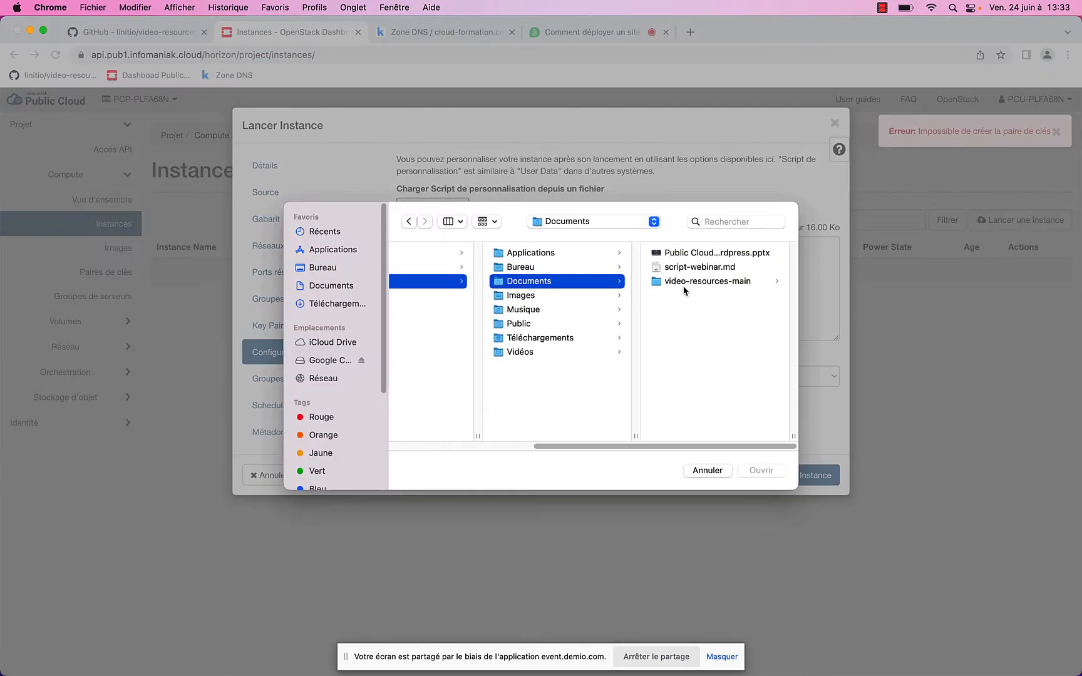
pyautogui.click(684, 286)
pyautogui.click(675, 253)
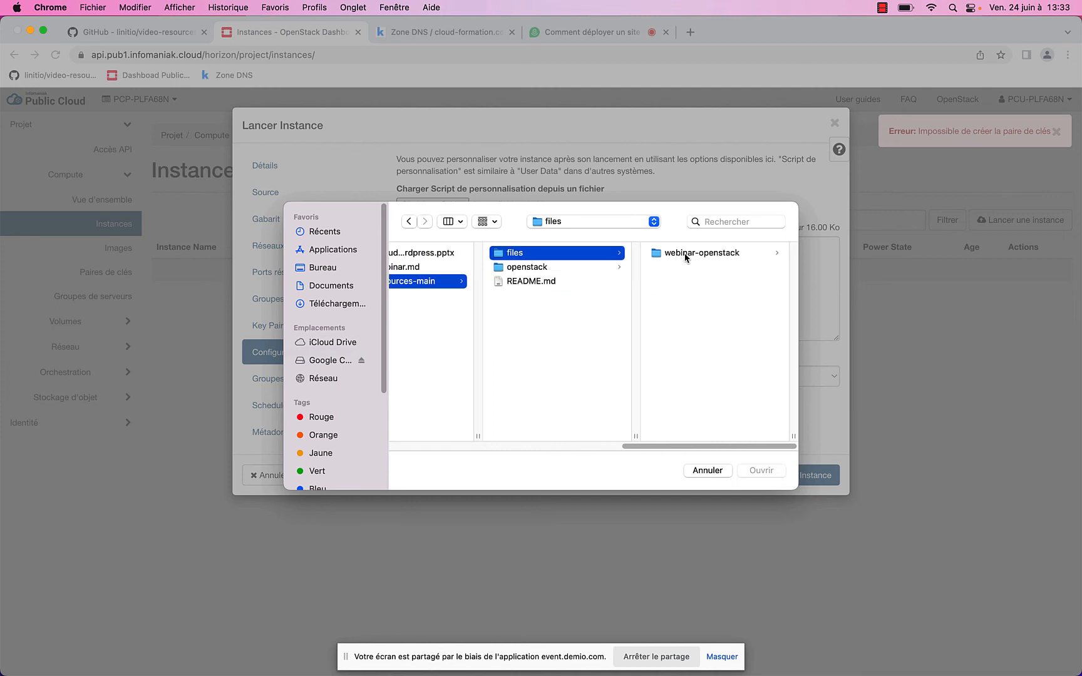
pyautogui.click(684, 253)
pyautogui.click(683, 253)
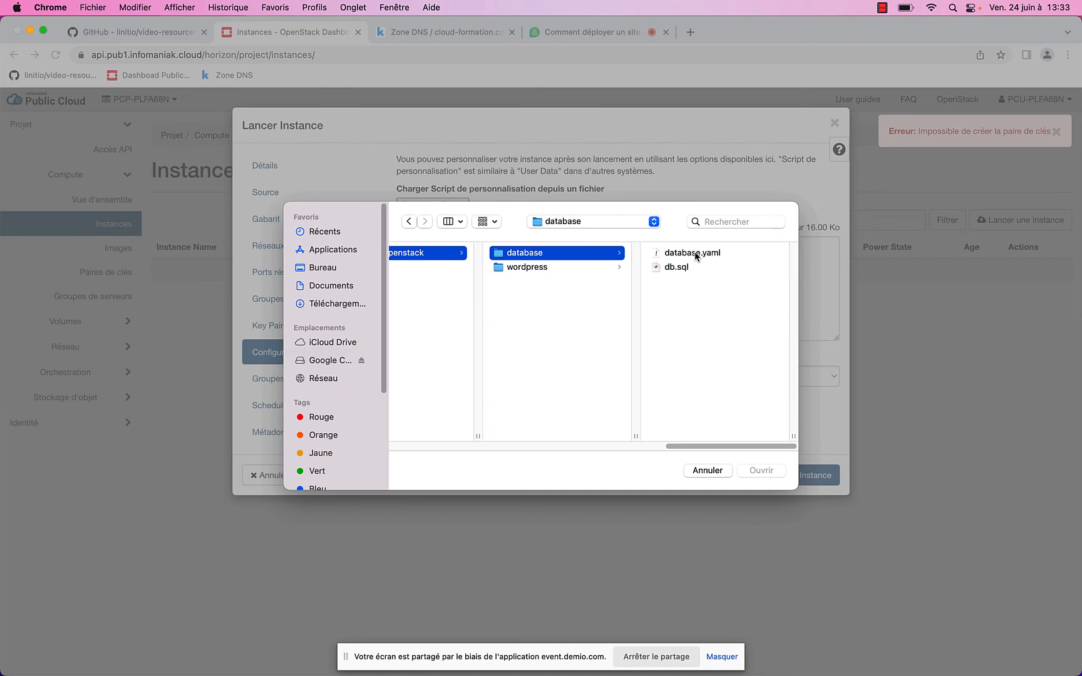
pyautogui.click(688, 253)
pyautogui.click(688, 253)
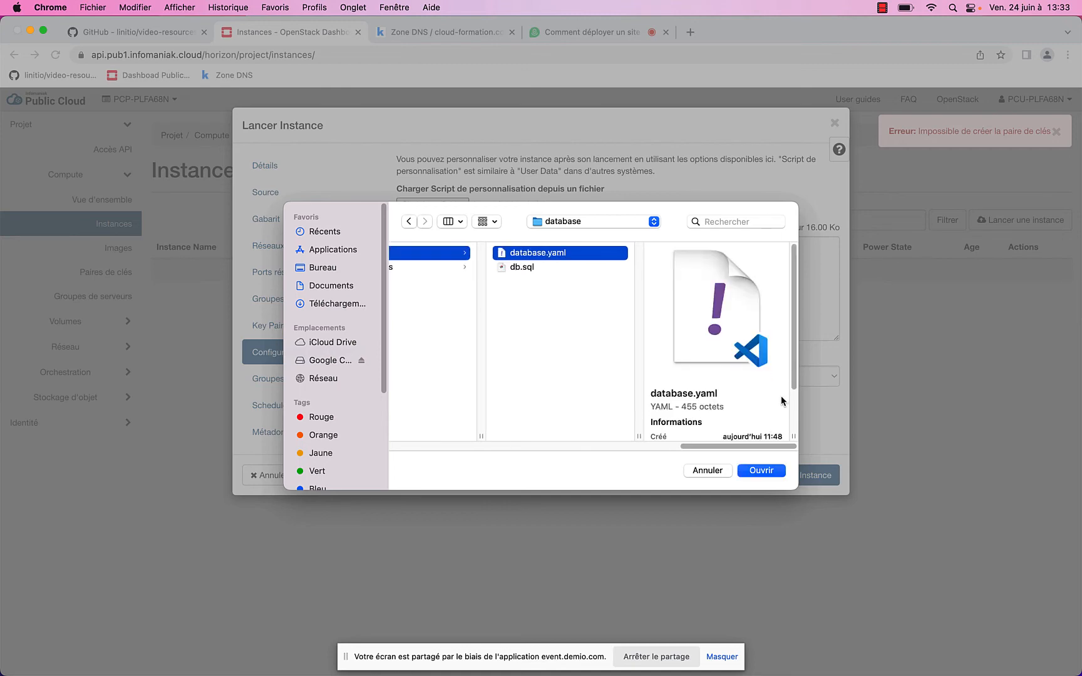
pyautogui.click(766, 471)
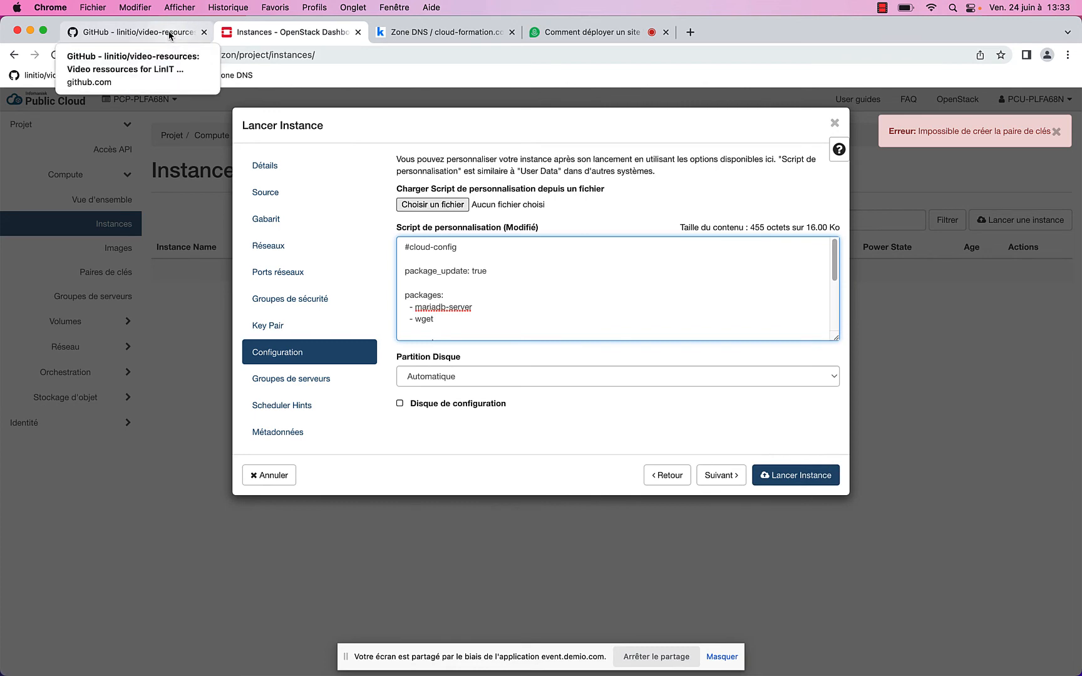
# Check the database.yaml cloud-config on GitHub under files/webinar-openstack/database, then return to the wizard
pyautogui.click(169, 36)
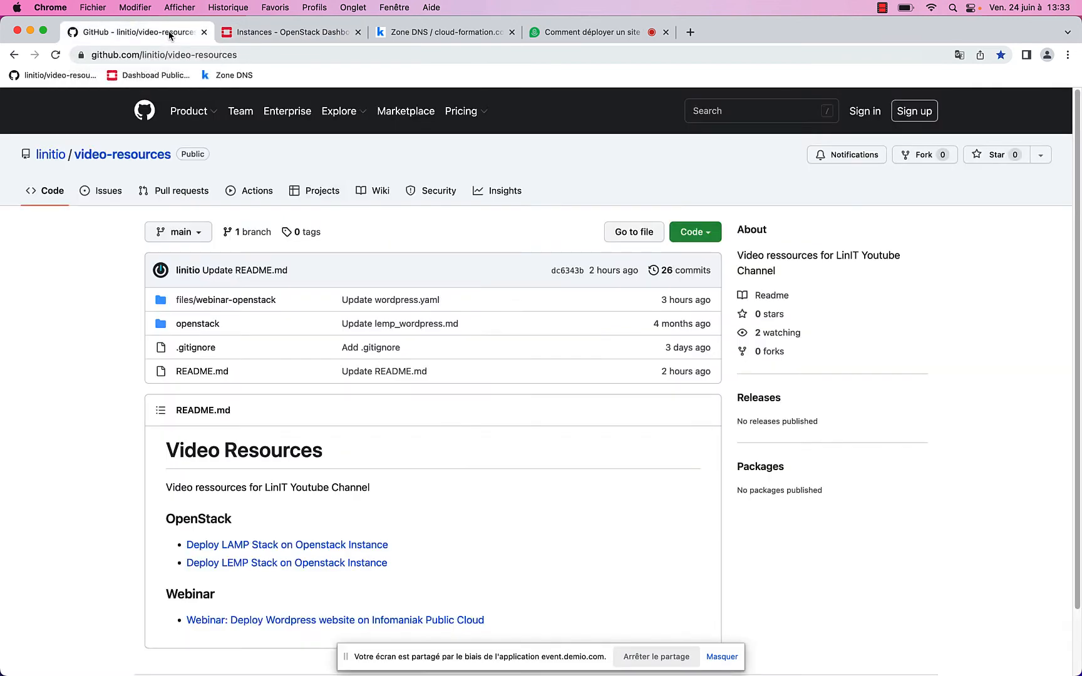
pyautogui.click(198, 303)
pyautogui.click(207, 327)
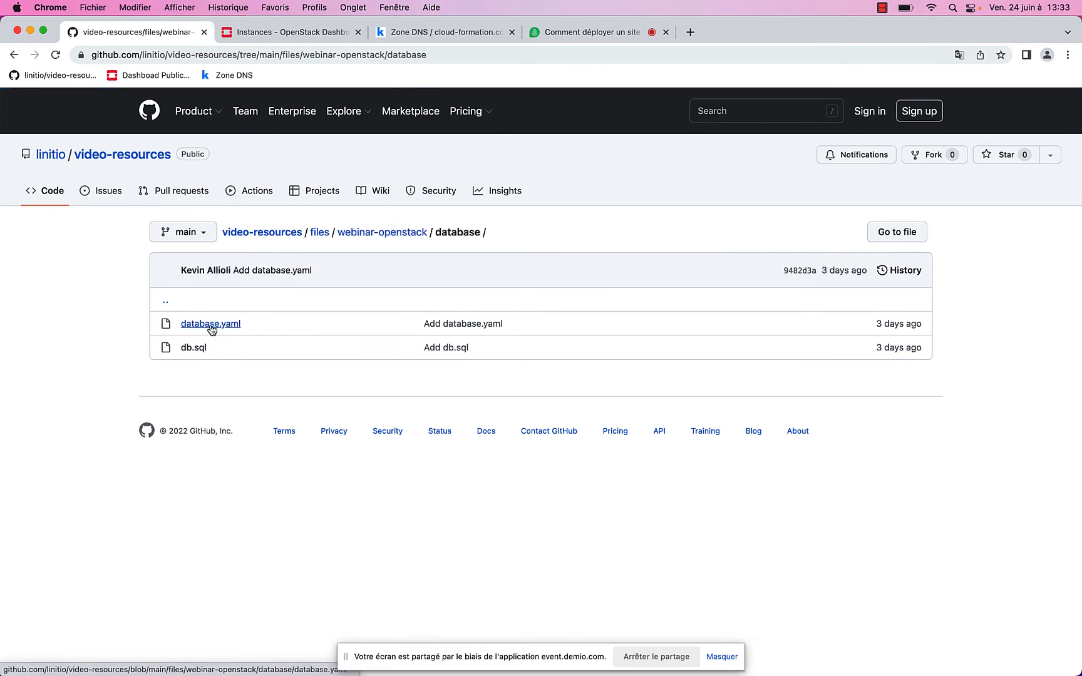
pyautogui.click(212, 326)
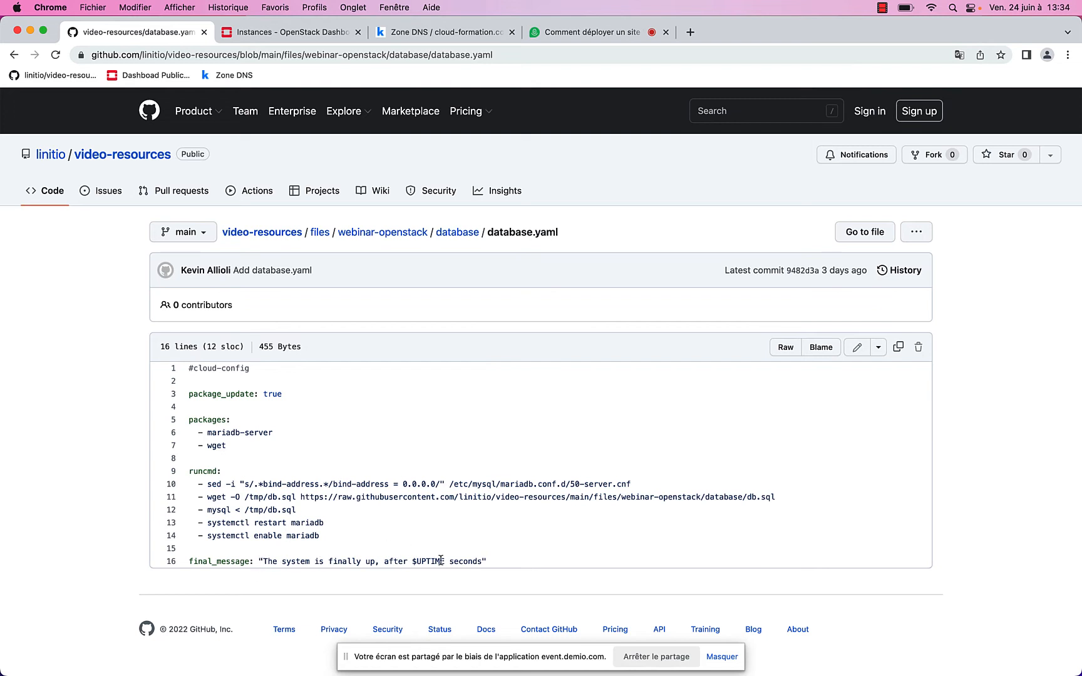
pyautogui.click(280, 34)
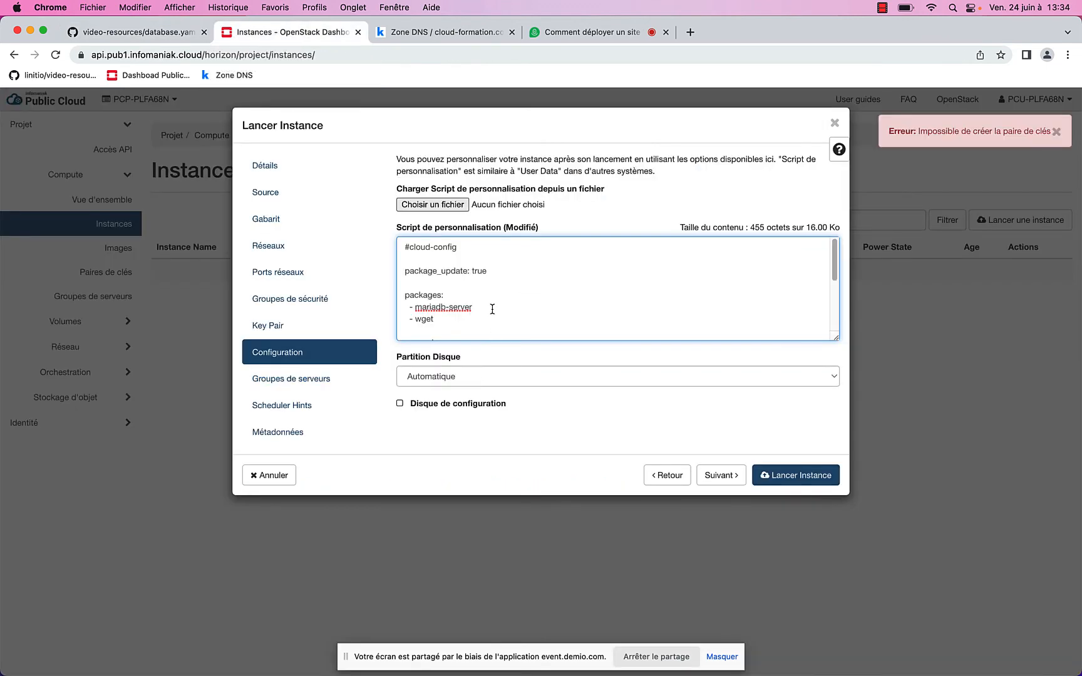
# Launch instance-db and confirm its interface shows 10.1.0.10 on demo-network
pyautogui.scroll(-5, 492, 308)
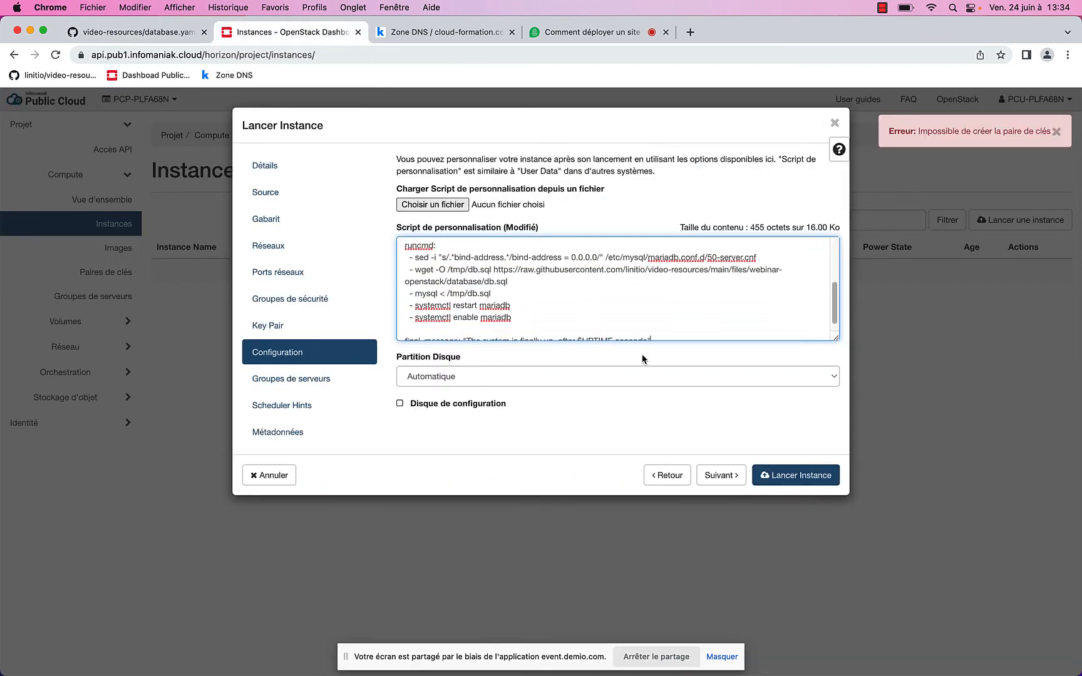
pyautogui.click(799, 479)
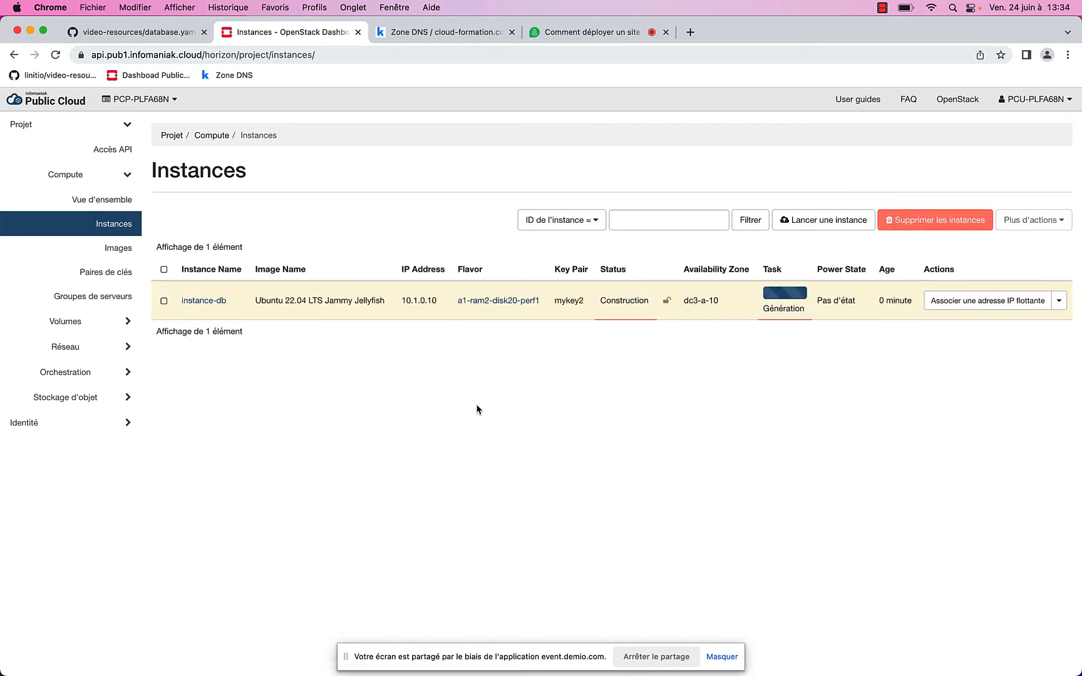
pyautogui.click(215, 303)
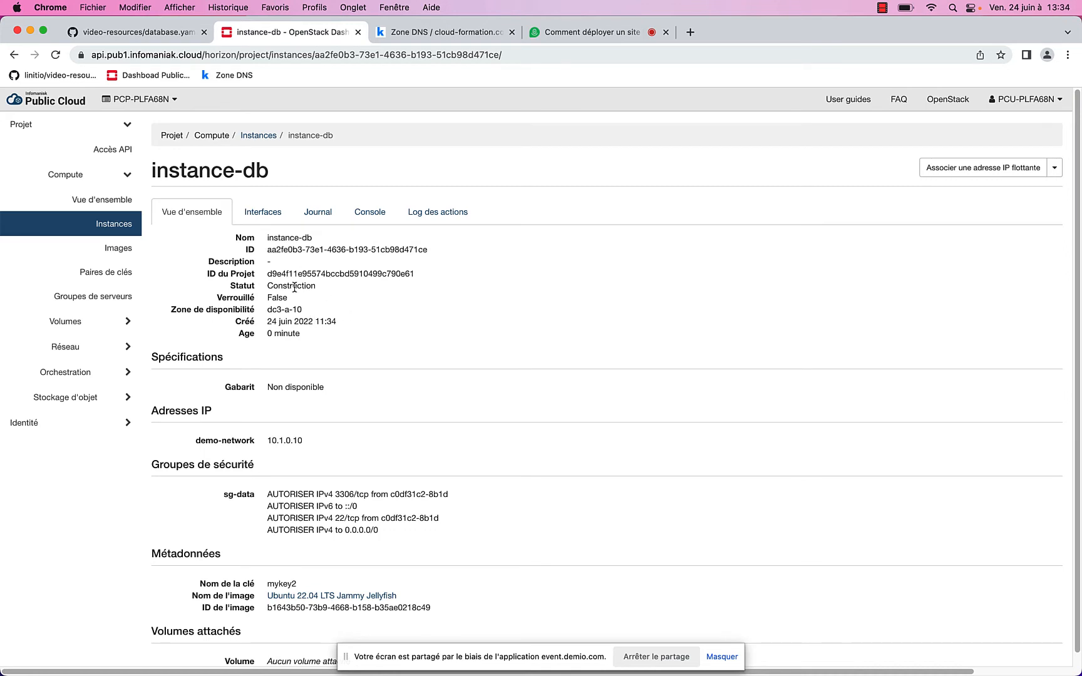
pyautogui.scroll(-1, 310, 339)
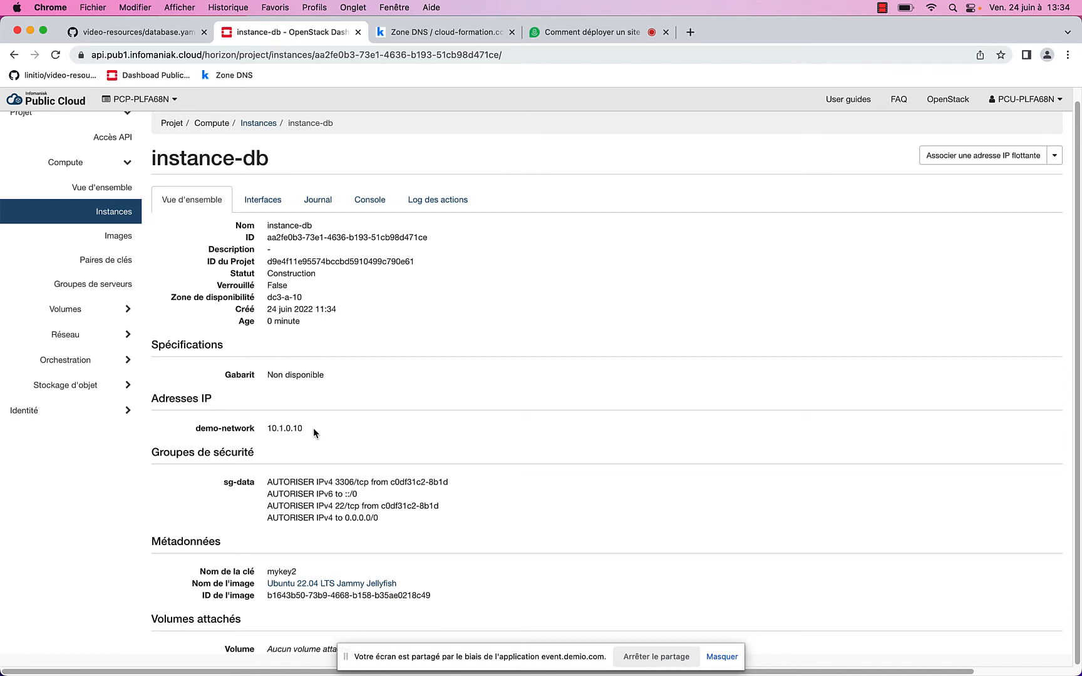
pyautogui.moveTo(311, 429); pyautogui.dragTo(266, 429)
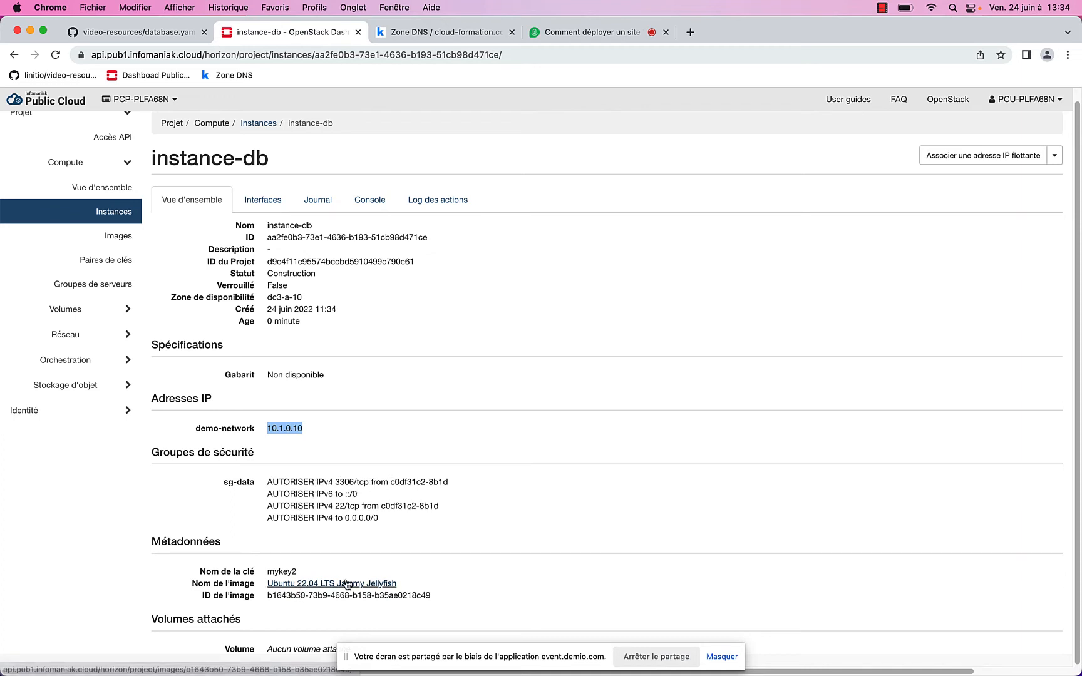
pyautogui.click(266, 200)
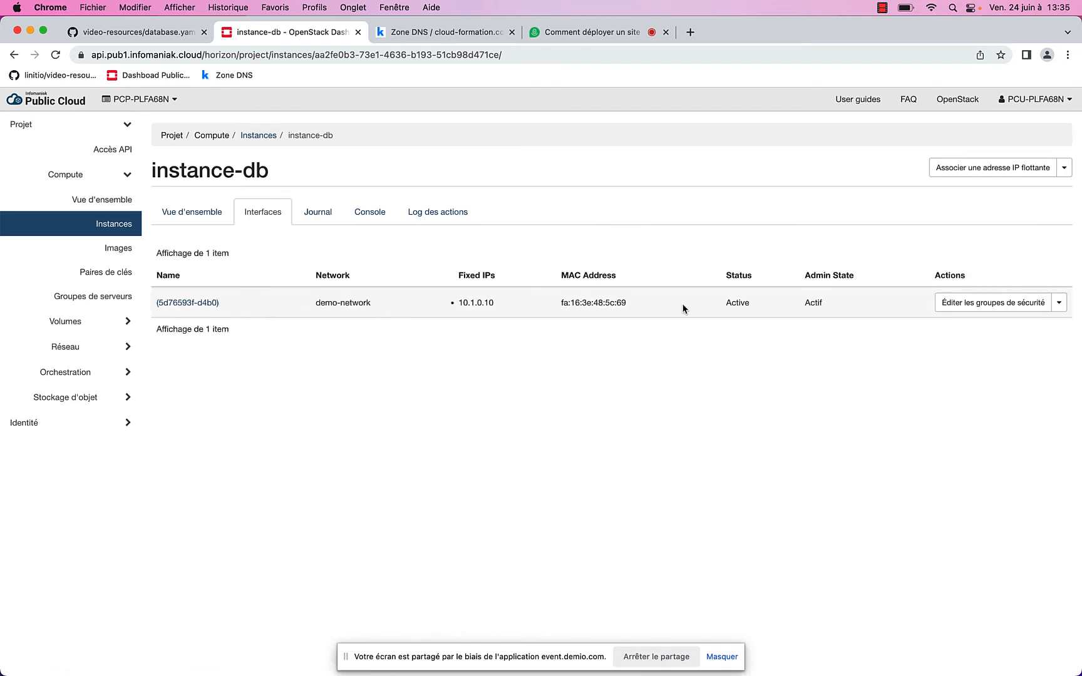
# View instance-db's console log, refresh it four times, and open its interactive console
pyautogui.click(324, 218)
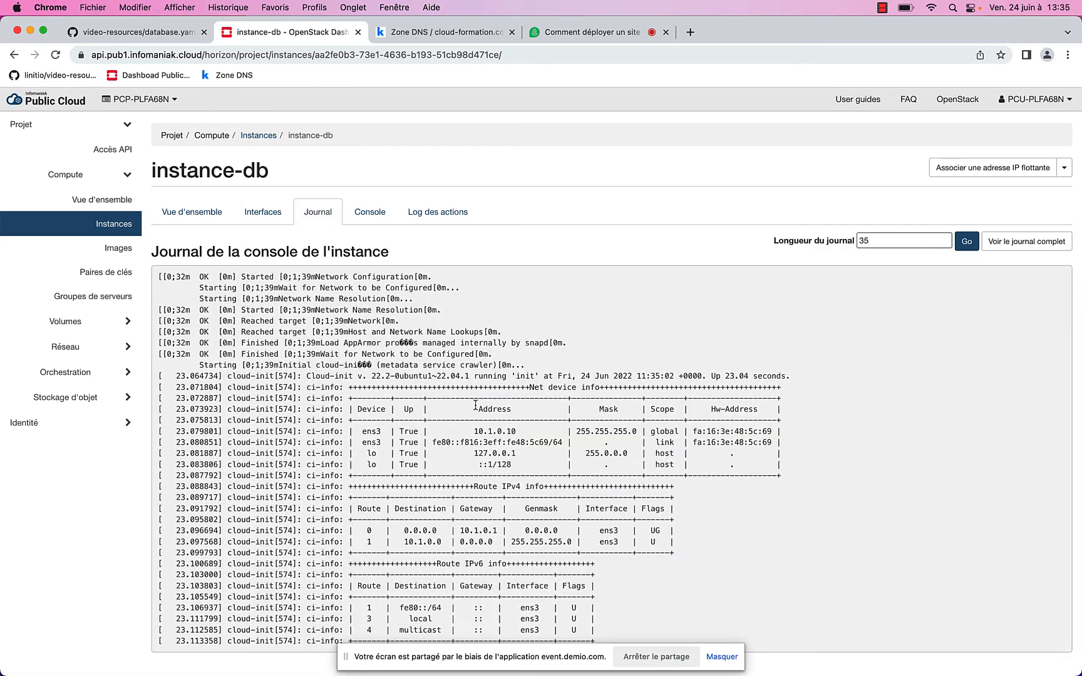
pyautogui.click(977, 238)
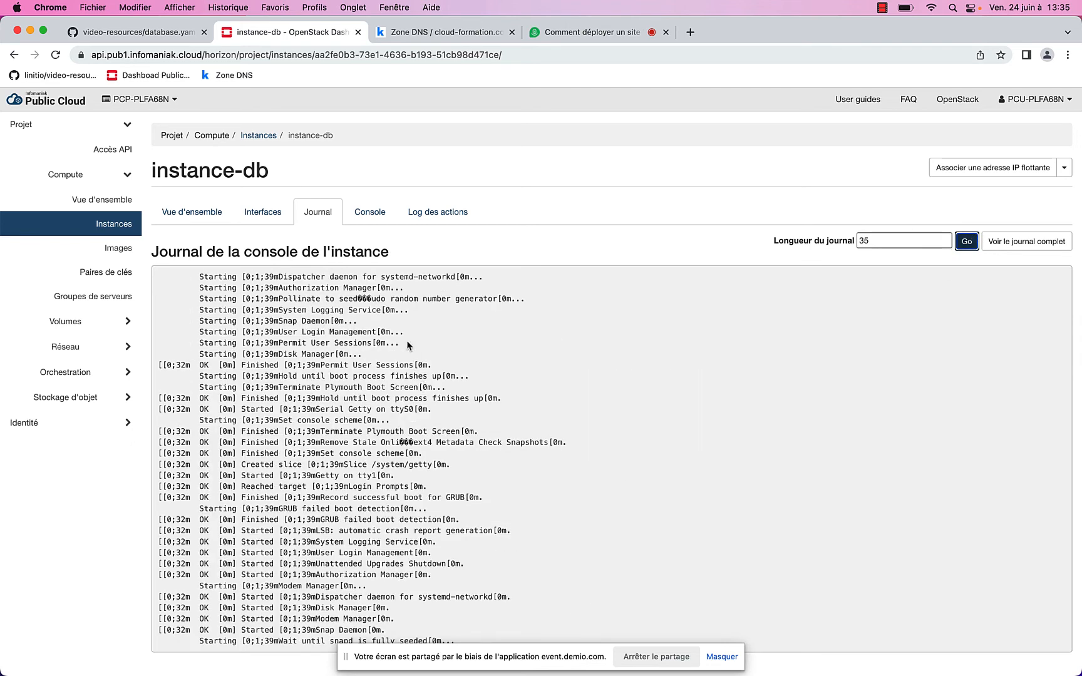
pyautogui.click(968, 242)
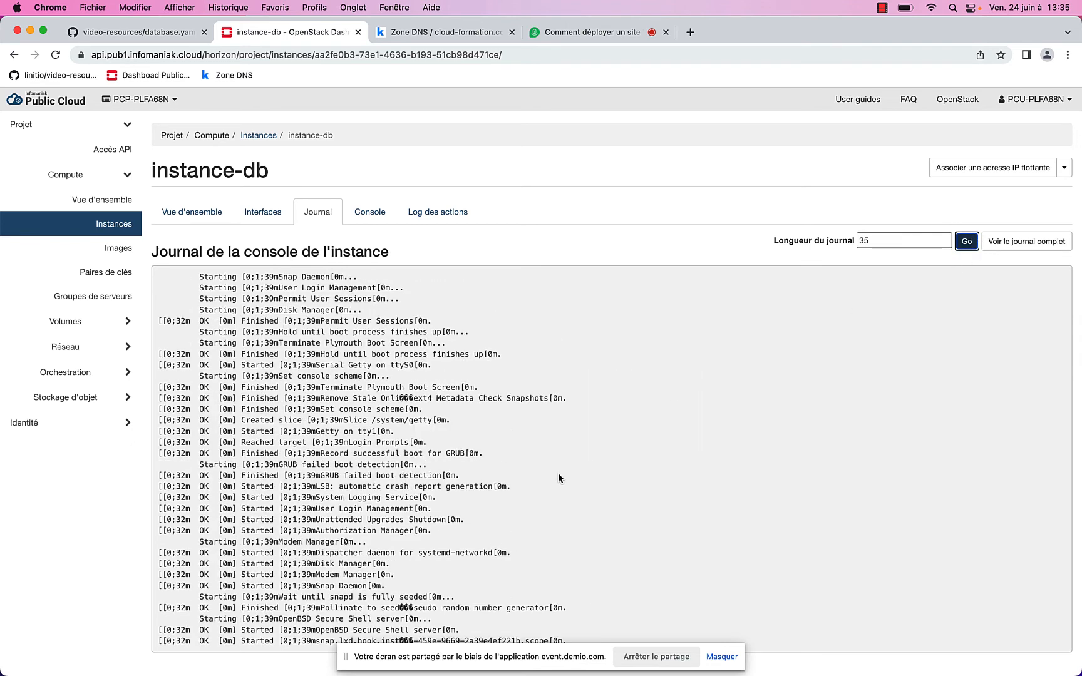
pyautogui.click(970, 243)
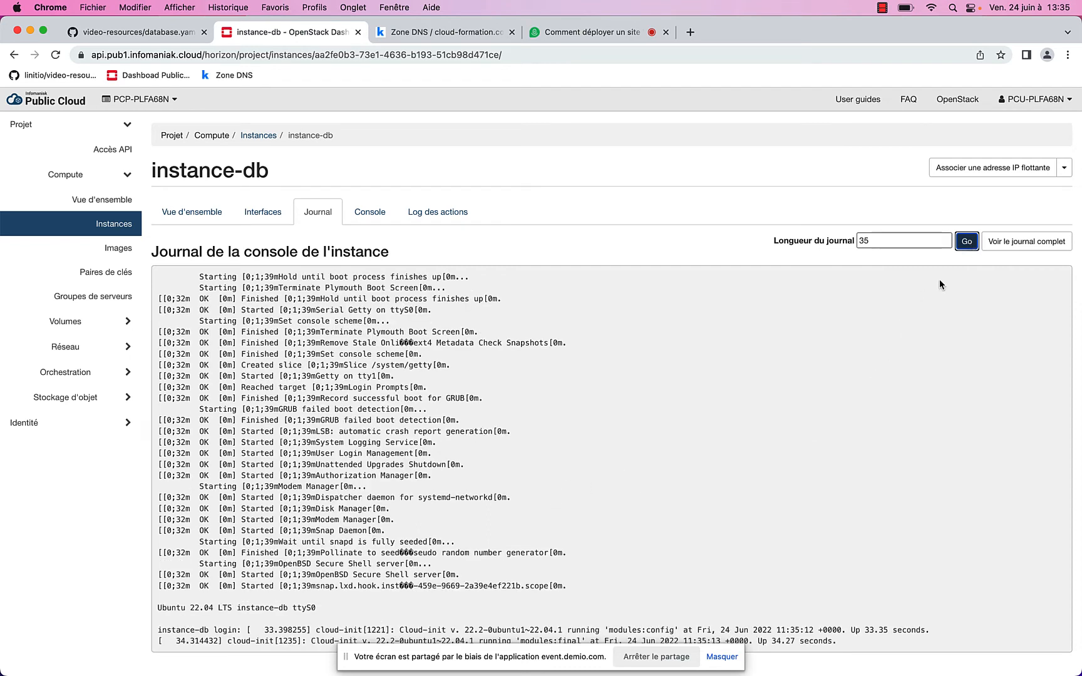
pyautogui.click(967, 245)
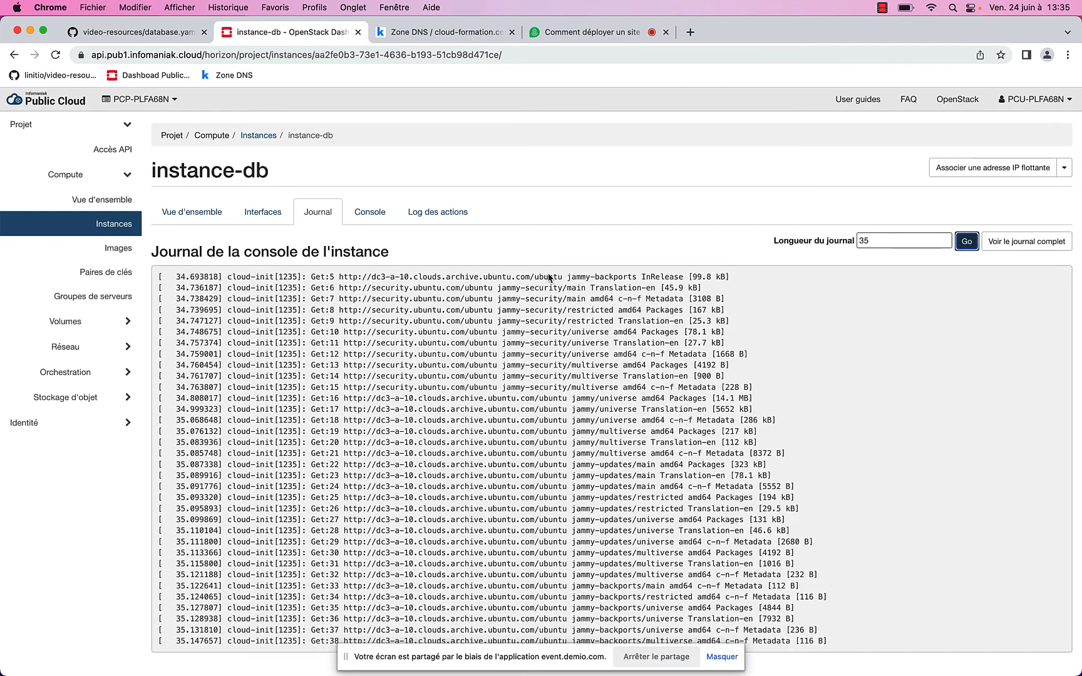
pyautogui.click(371, 212)
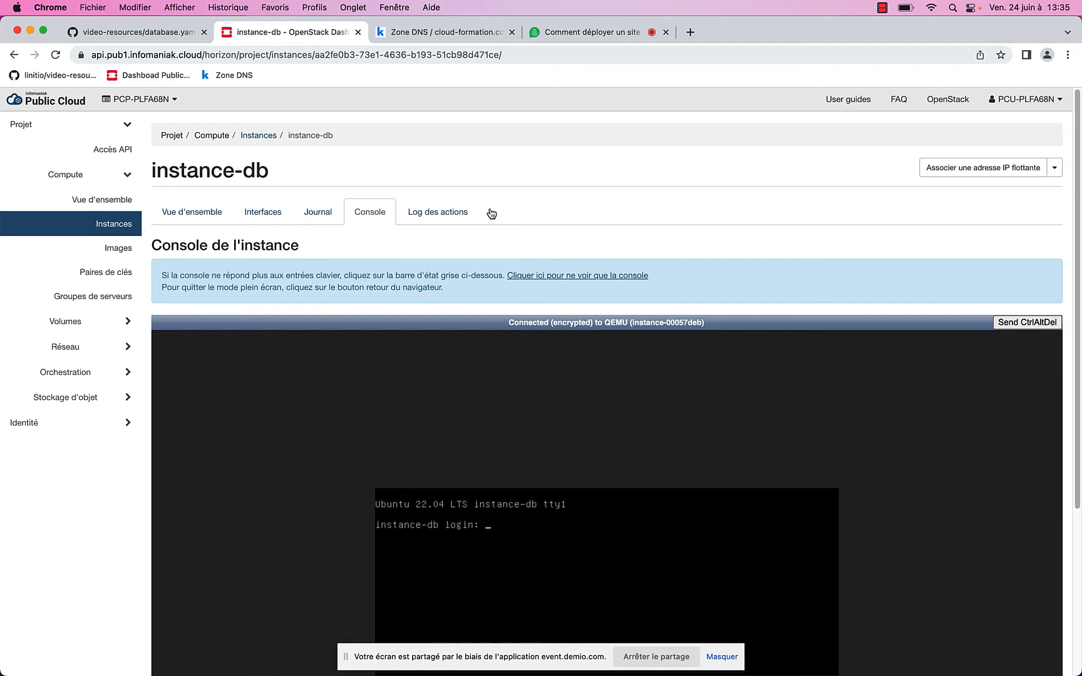
# Check instance-db's action log, then go back to the project's Instances list
pyautogui.click(457, 213)
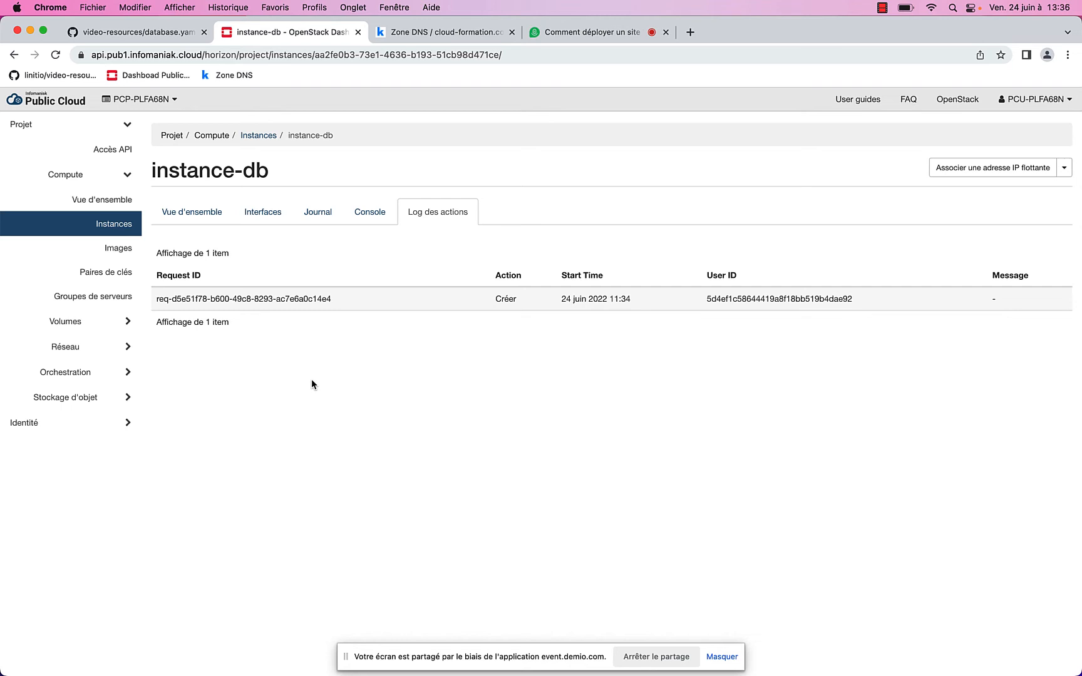
pyautogui.click(125, 226)
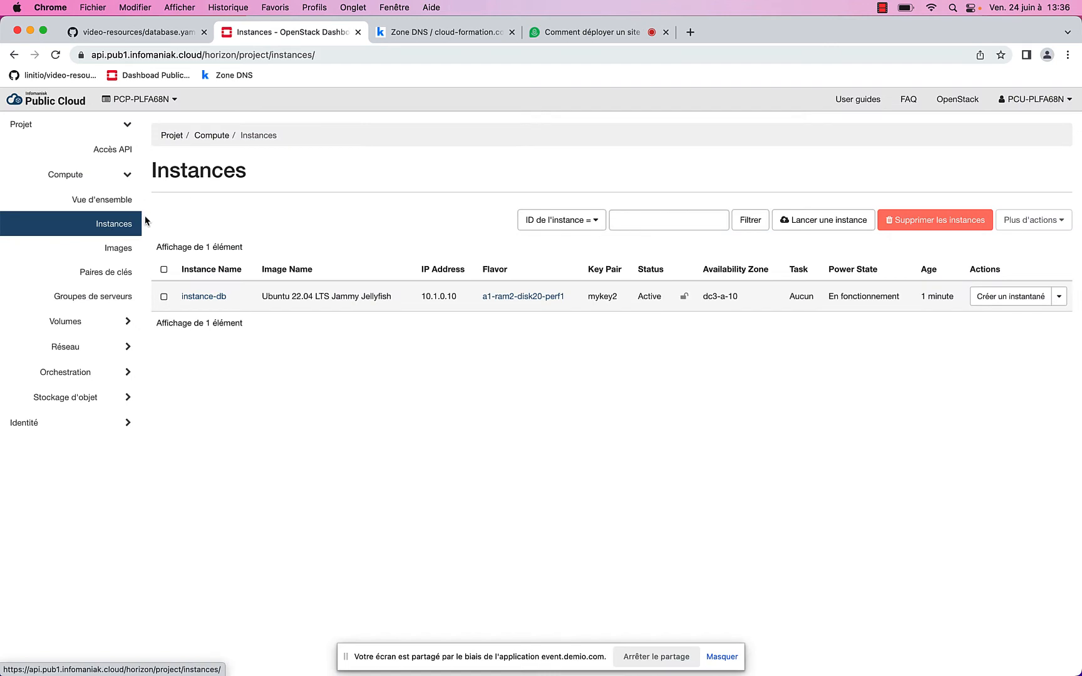
# Start a new instance named instance-web booting from the Ubuntu 22.04 LTS image
pyautogui.click(824, 226)
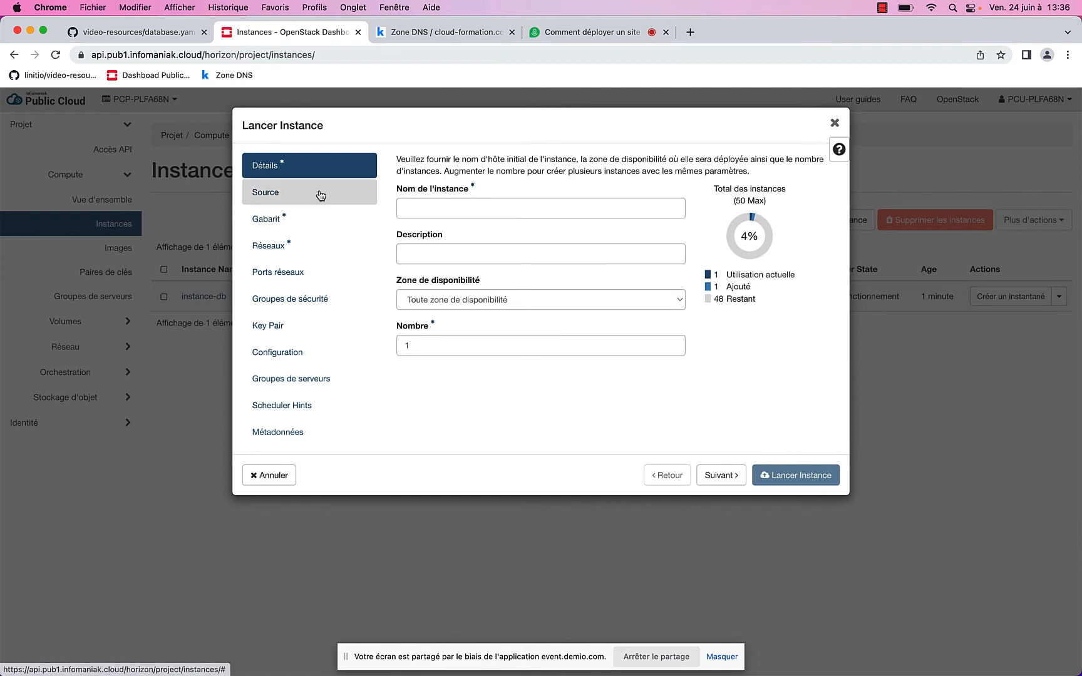
pyautogui.click(473, 209)
pyautogui.write('in')
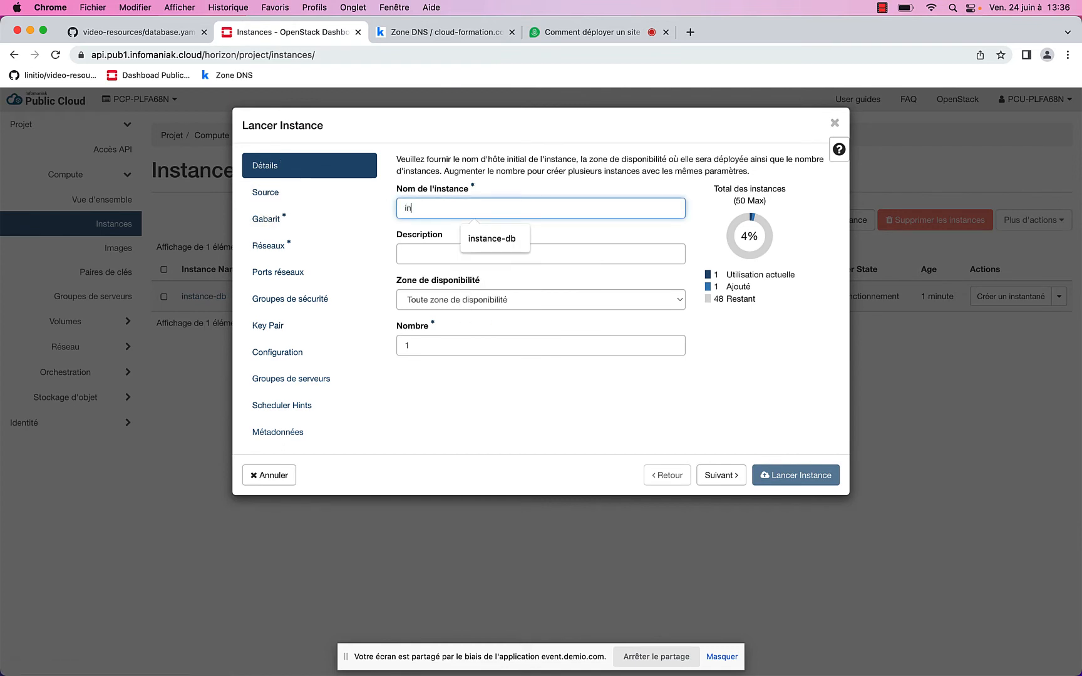
pyautogui.write('stance-web')
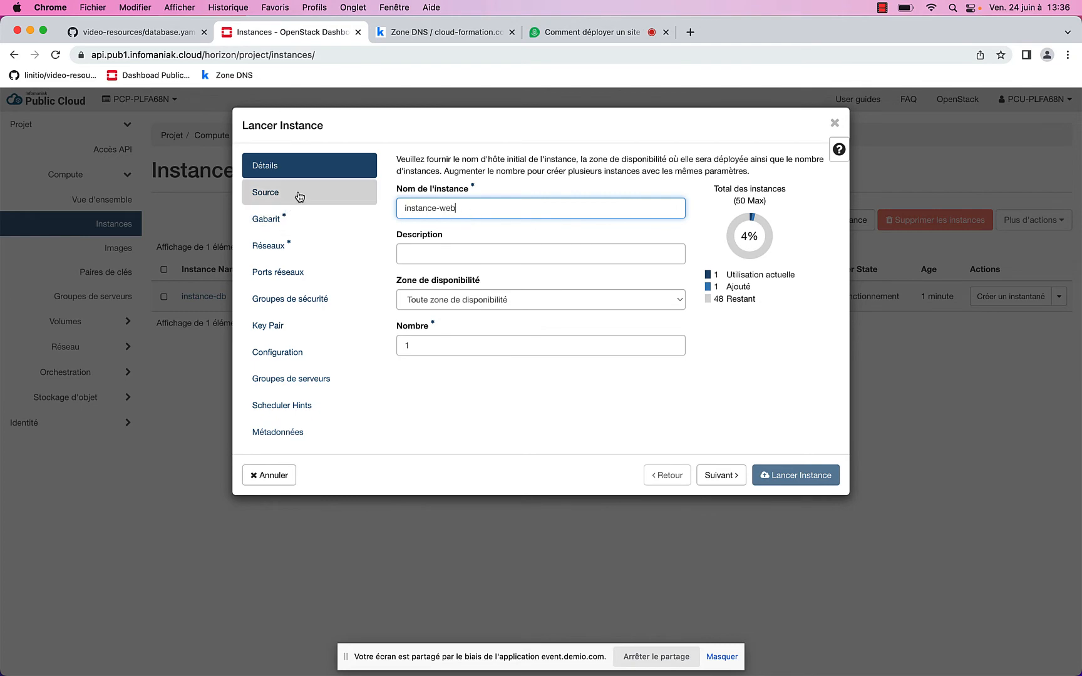
pyautogui.click(265, 192)
pyautogui.scroll(-6, 634, 446)
pyautogui.scroll(-1, 634, 446)
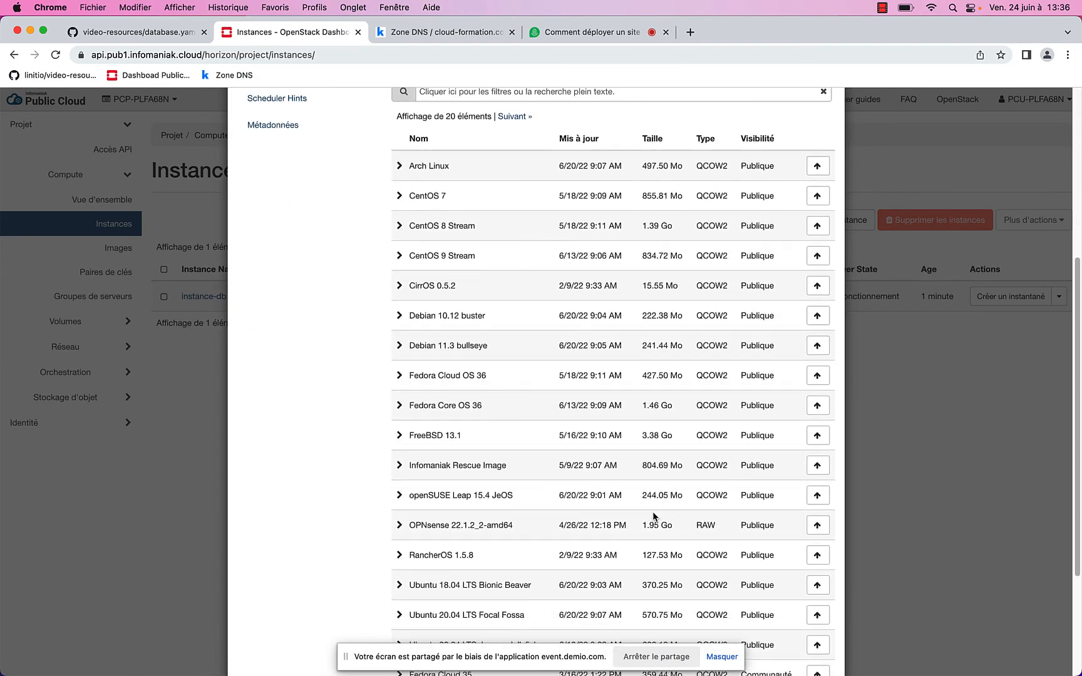
pyautogui.scroll(-2, 695, 592)
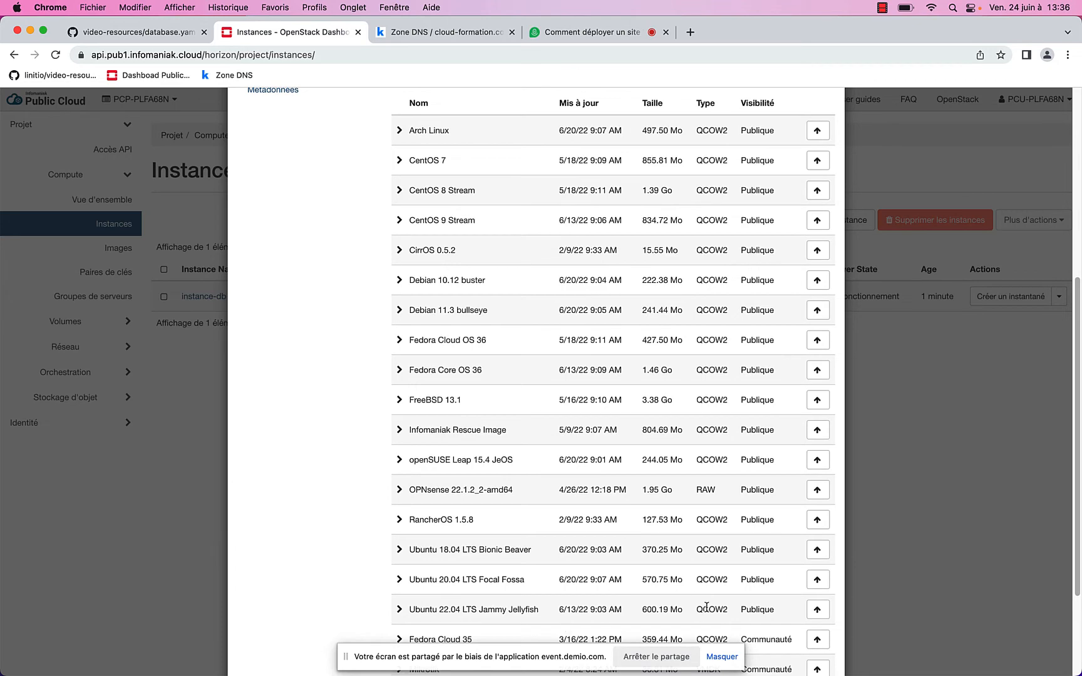
pyautogui.click(818, 609)
pyautogui.scroll(10, 497, 410)
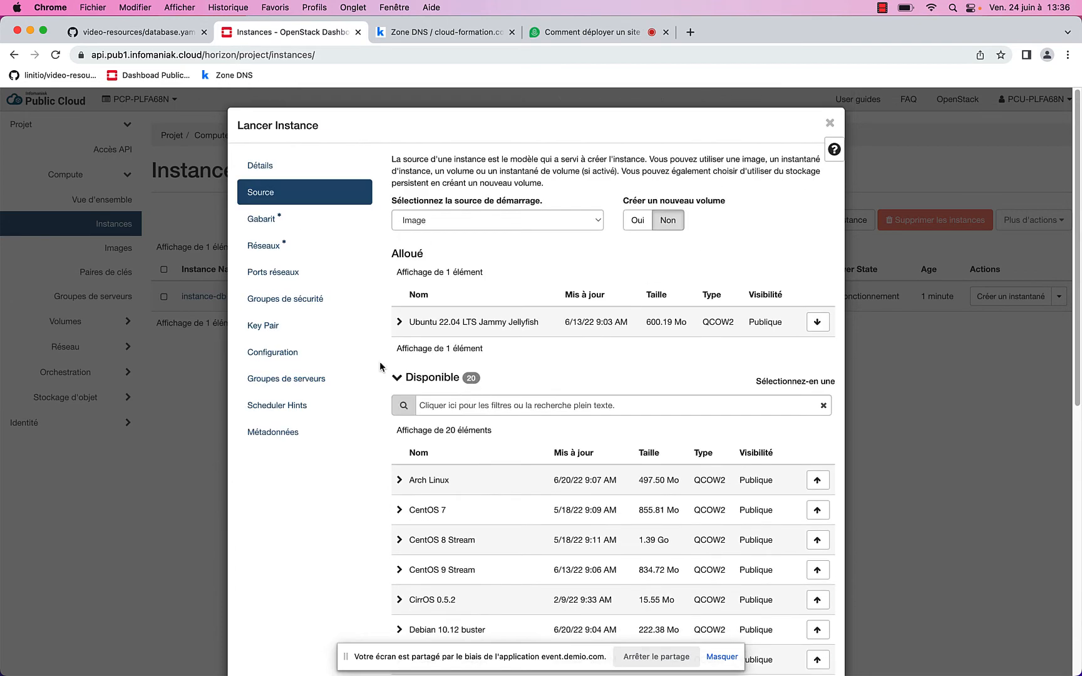
# Give it flavor a1-ram2-disk20-perf1, the 10.0.0.10 front port, and key pair mykey2
pyautogui.click(355, 228)
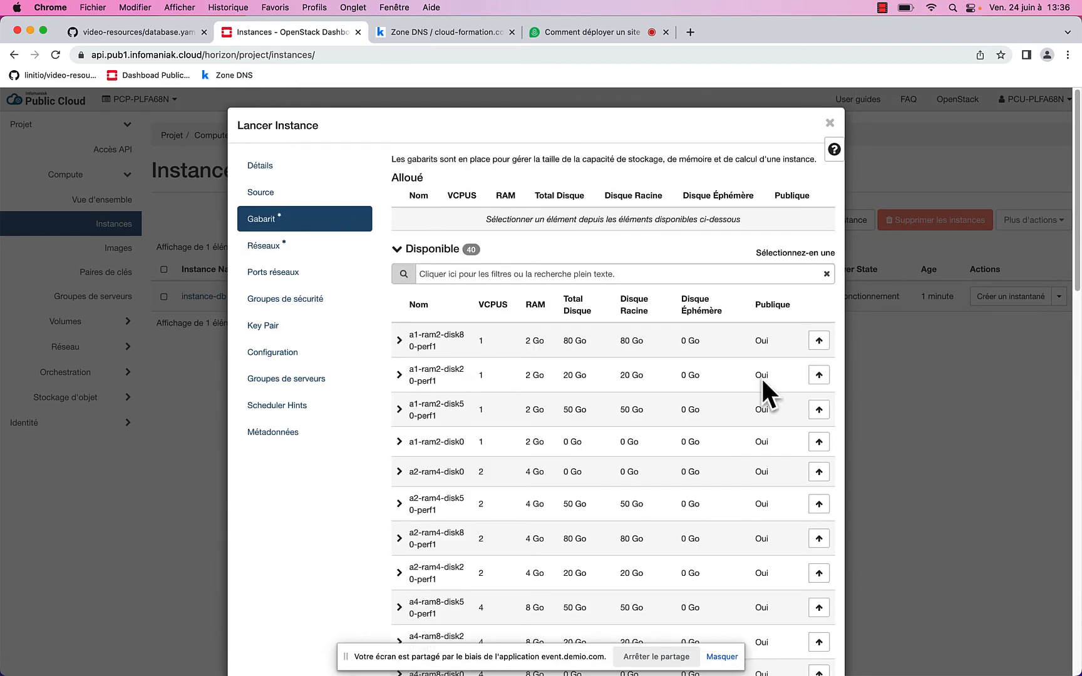
pyautogui.click(818, 375)
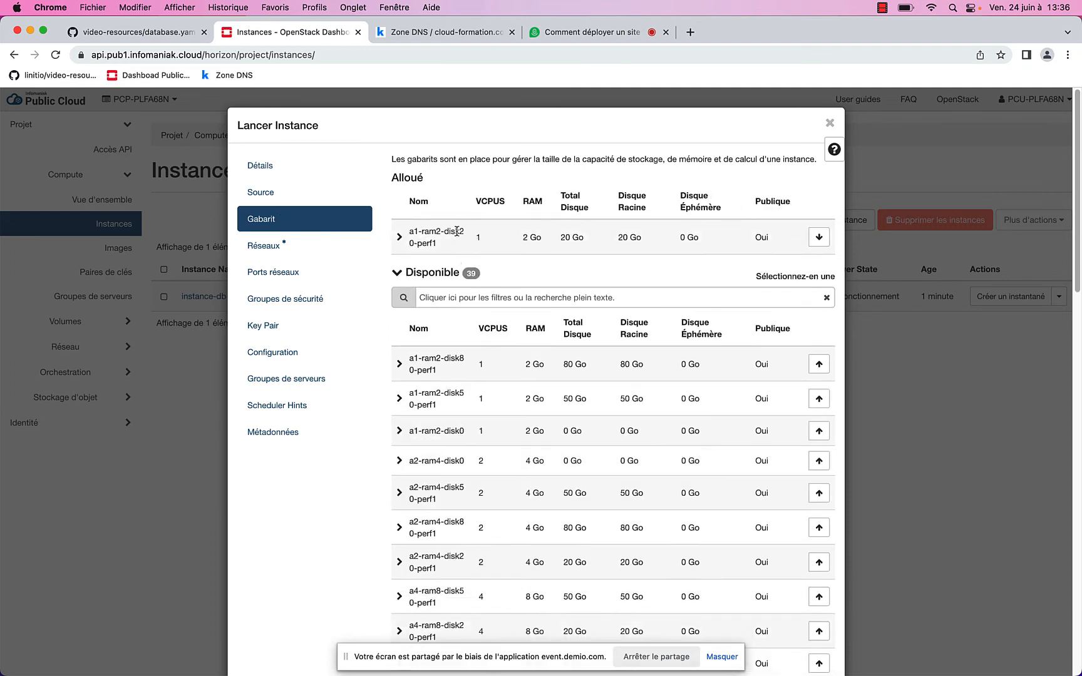
pyautogui.click(305, 274)
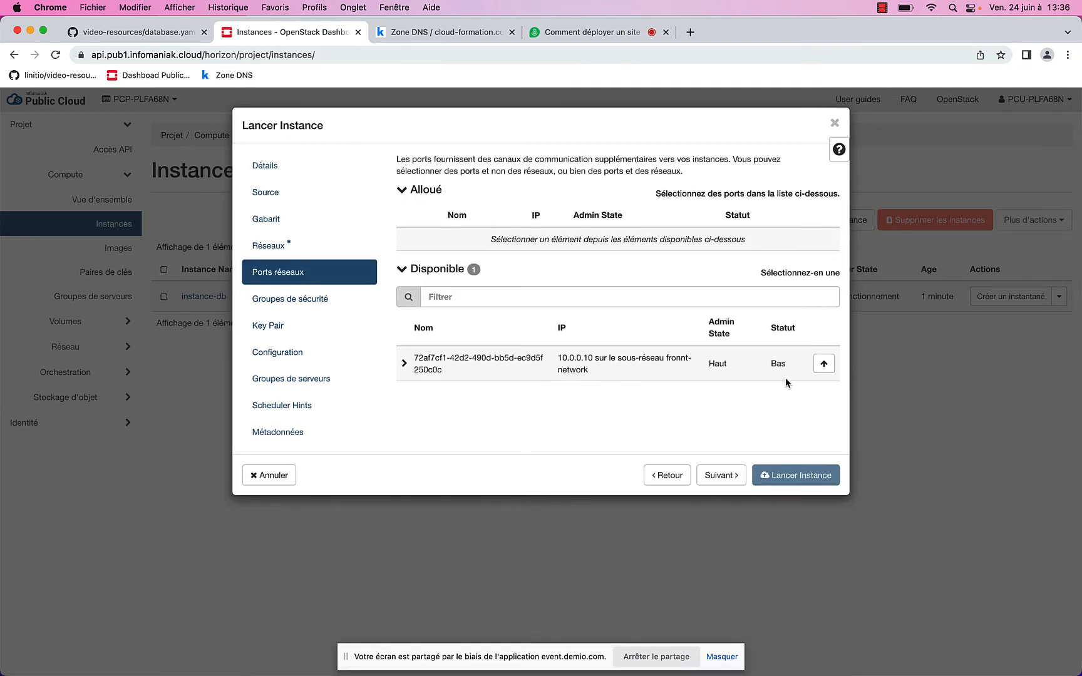
pyautogui.click(823, 363)
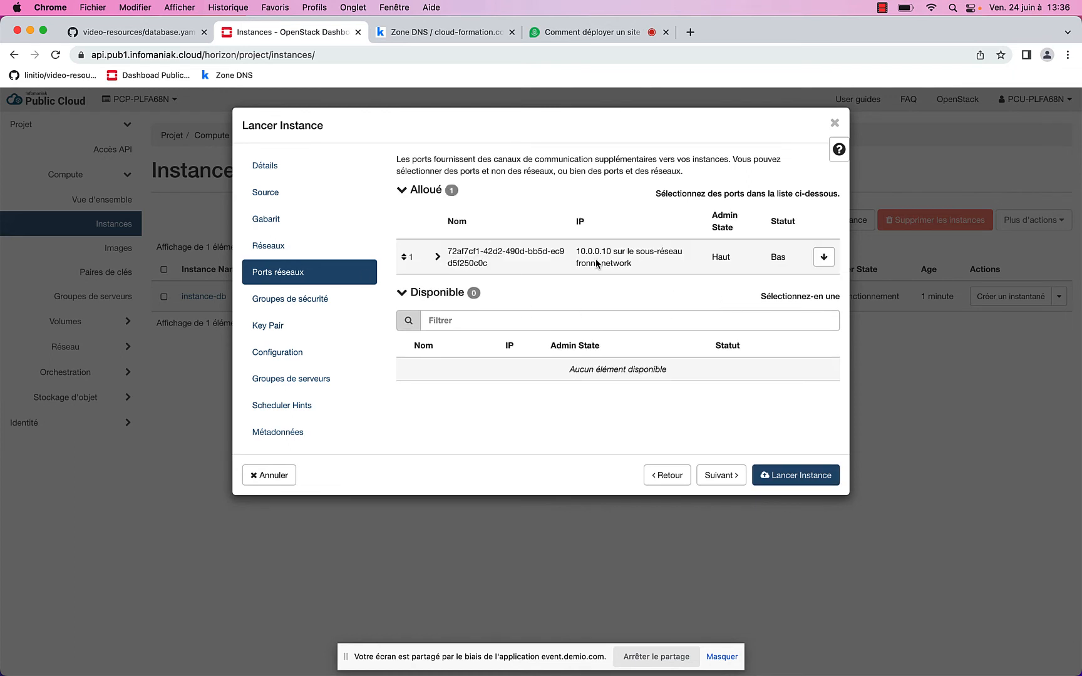
pyautogui.click(290, 299)
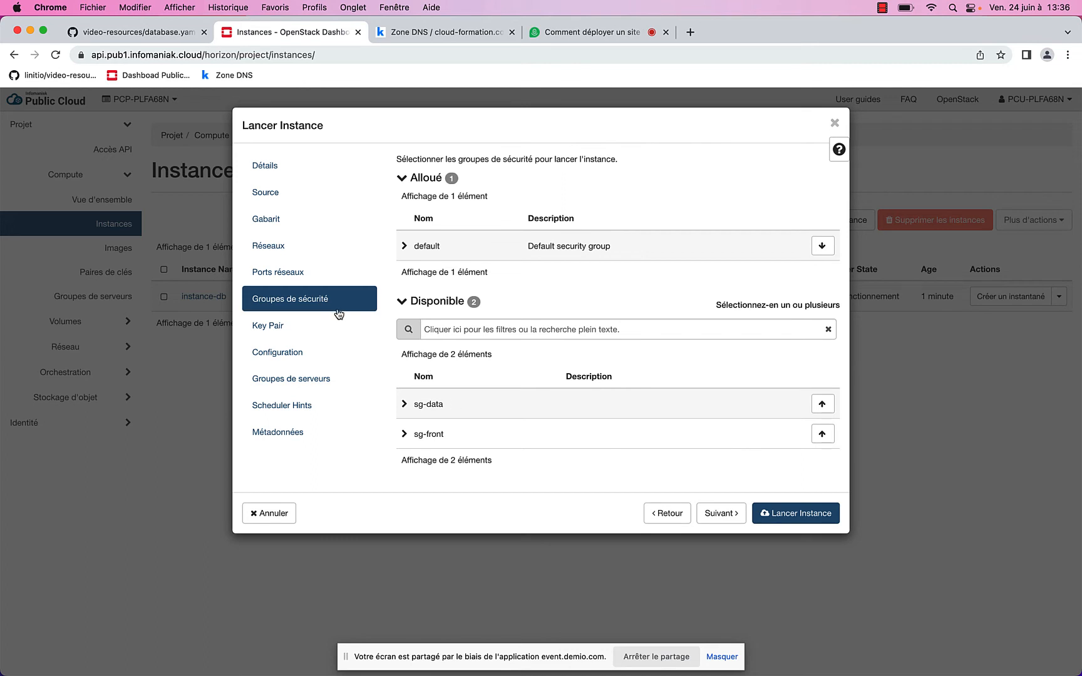
pyautogui.click(280, 336)
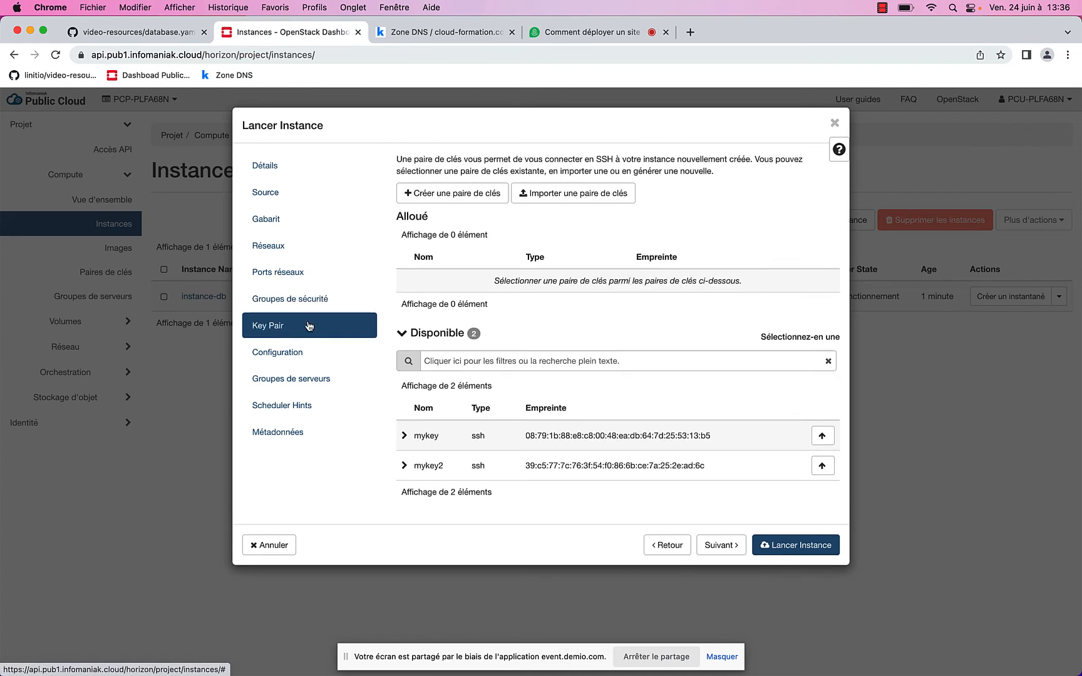
pyautogui.click(822, 465)
# Load wordpress.yaml from the webinar-openstack/wordpress folder as the customisation script
pyautogui.click(324, 358)
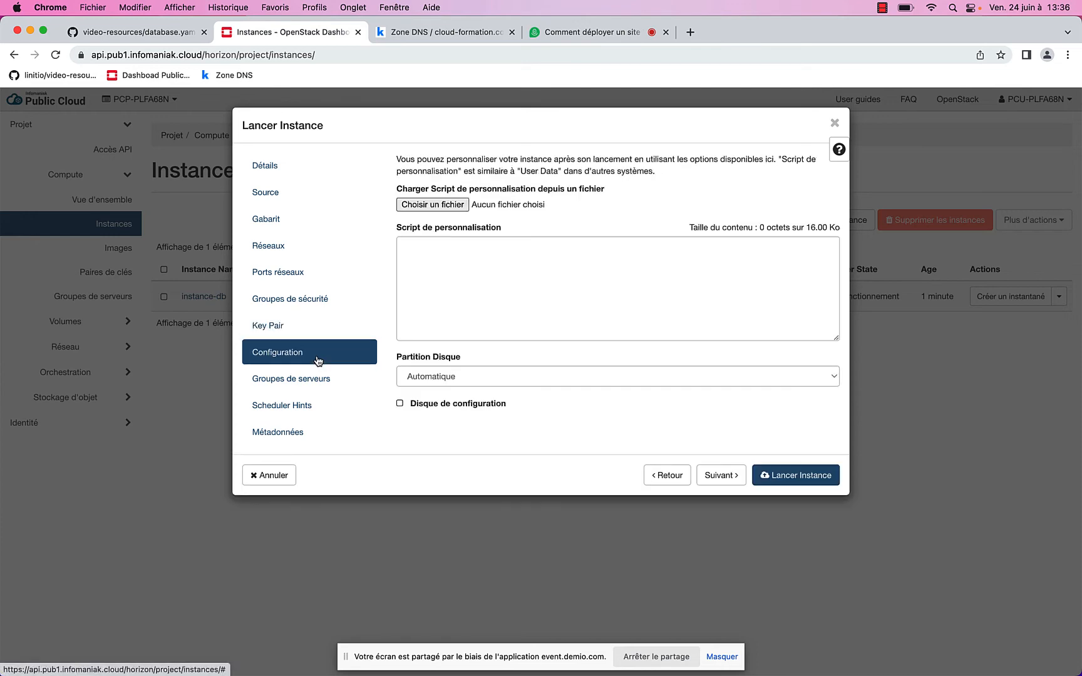
pyautogui.click(429, 207)
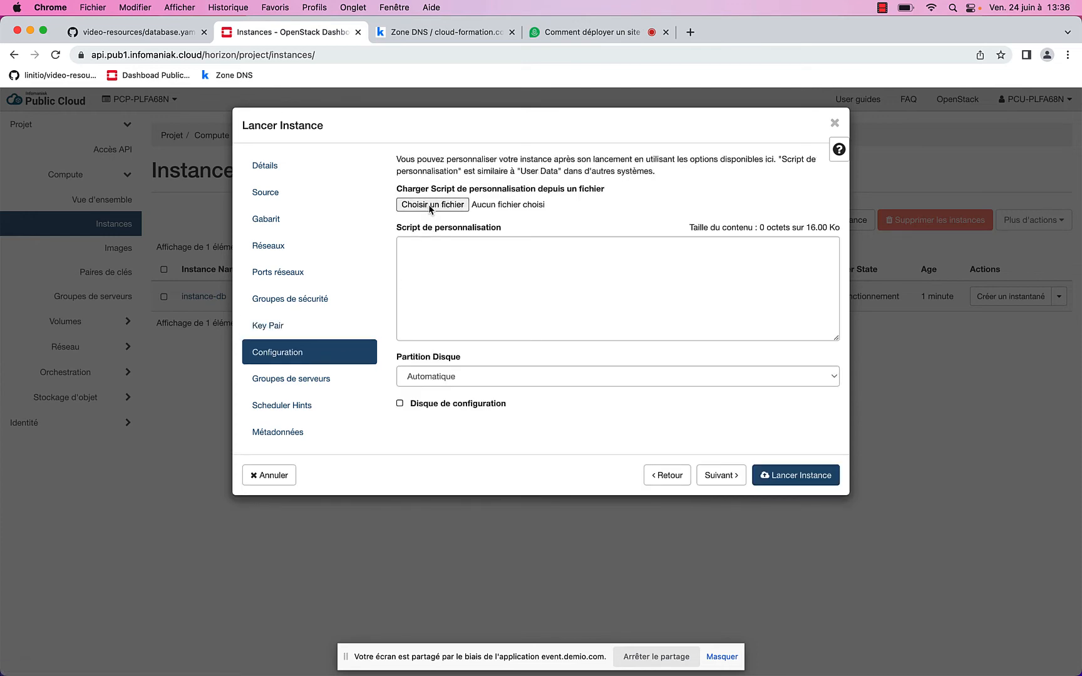
pyautogui.click(650, 222)
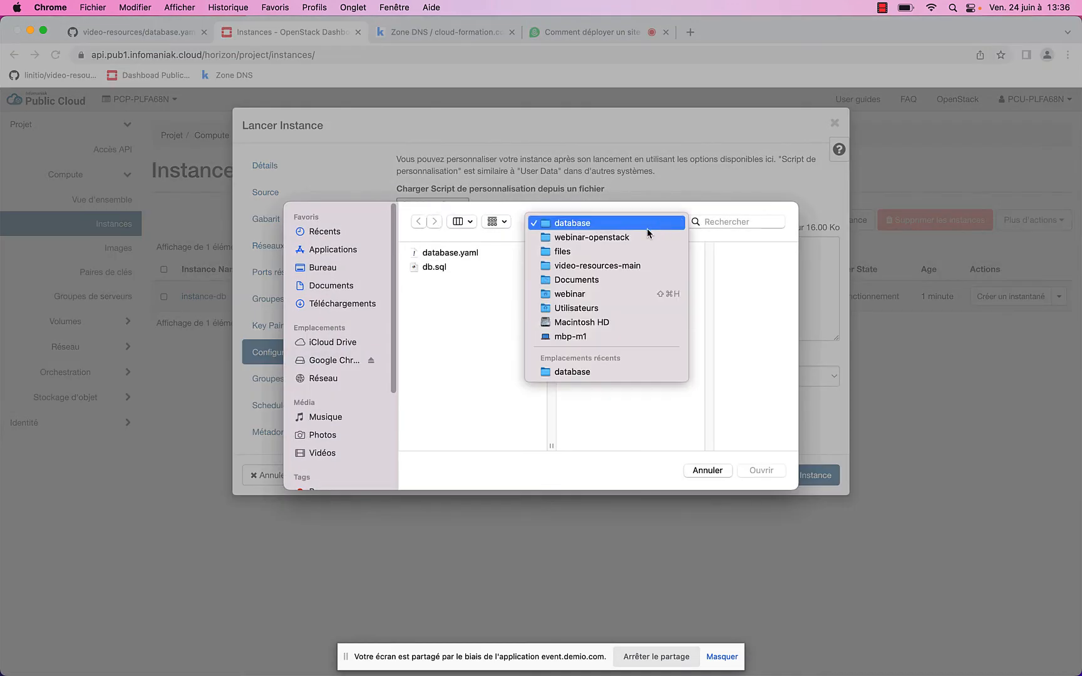
pyautogui.click(640, 238)
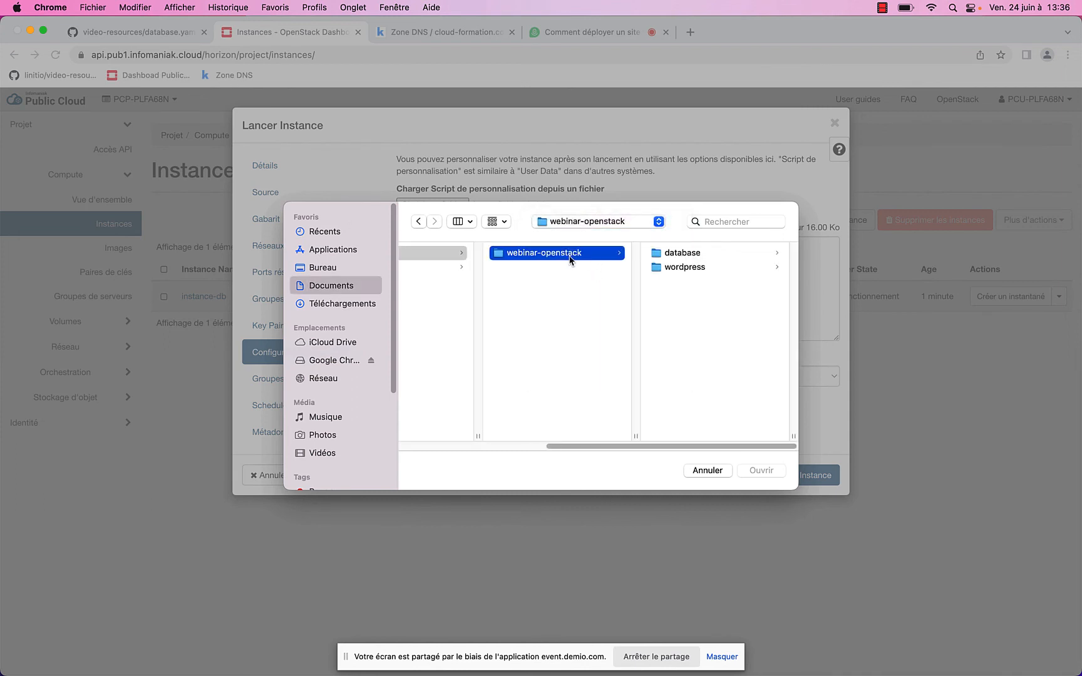
pyautogui.click(689, 269)
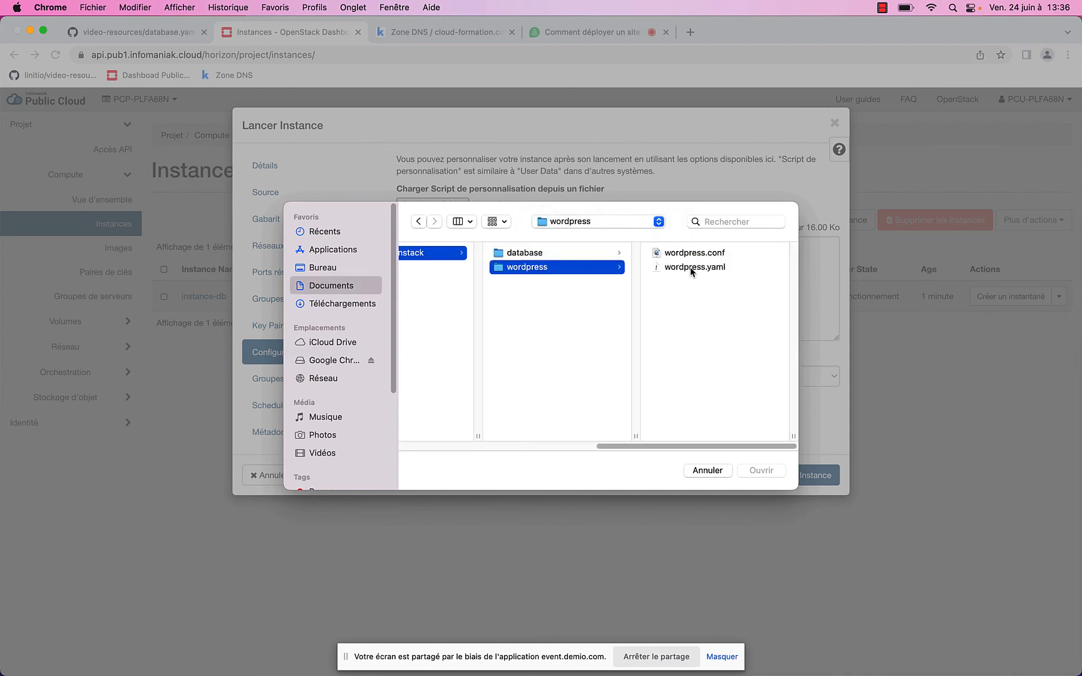
pyautogui.click(692, 269)
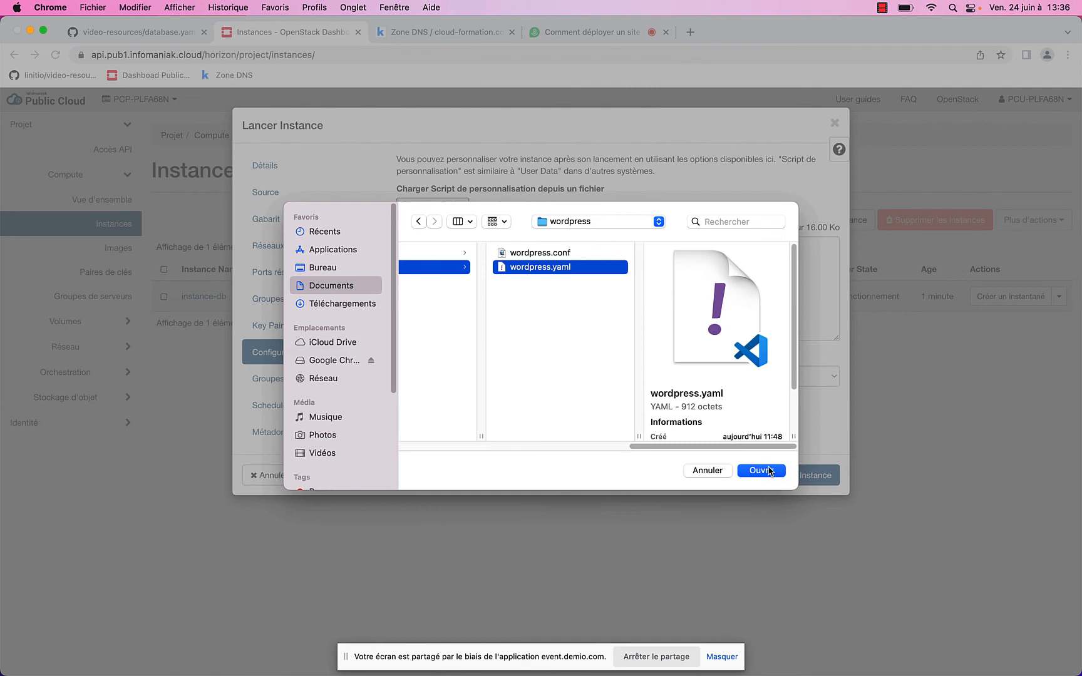
pyautogui.click(765, 471)
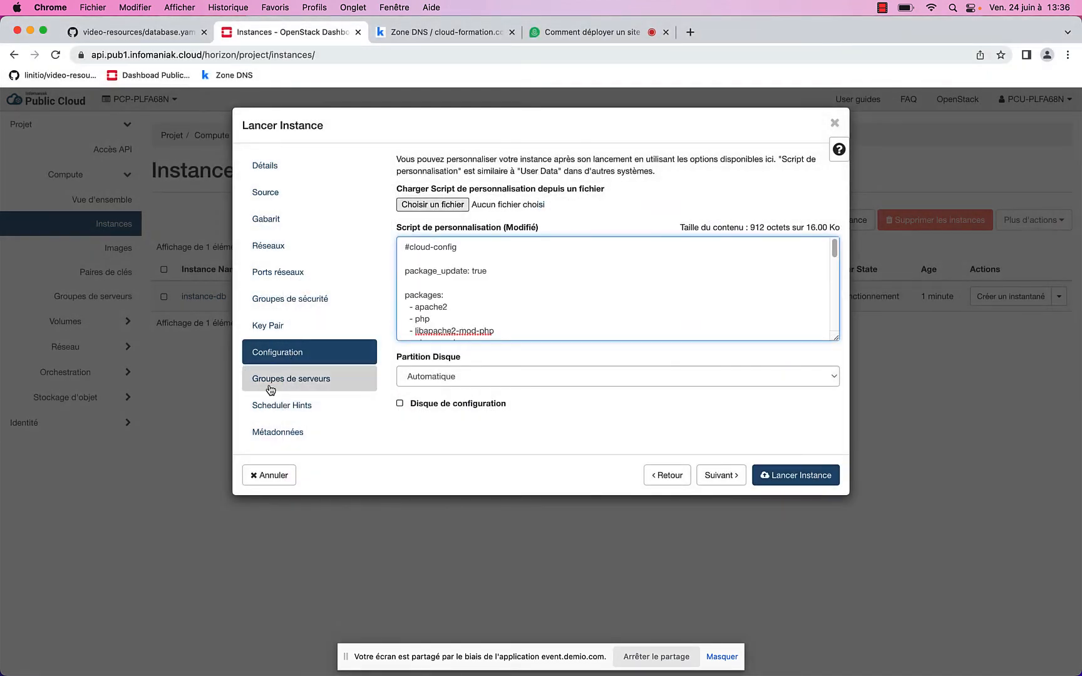
pyautogui.click(116, 32)
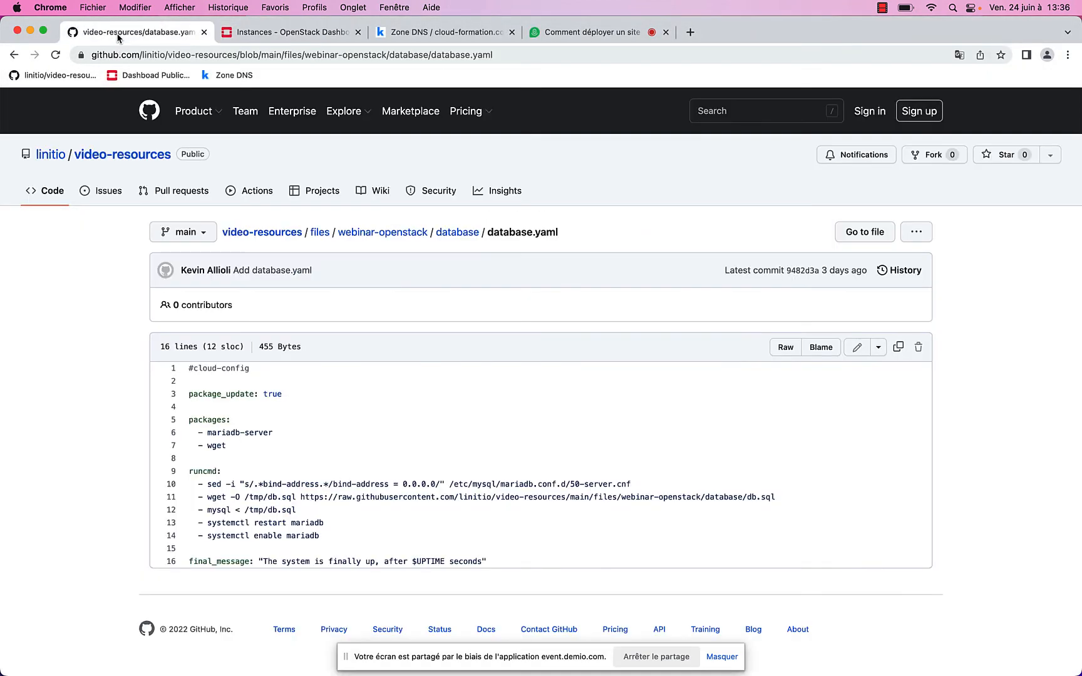
# Browse video-resources to files/webinar-openstack/wordpress and read the wordpress.yaml code
pyautogui.click(117, 154)
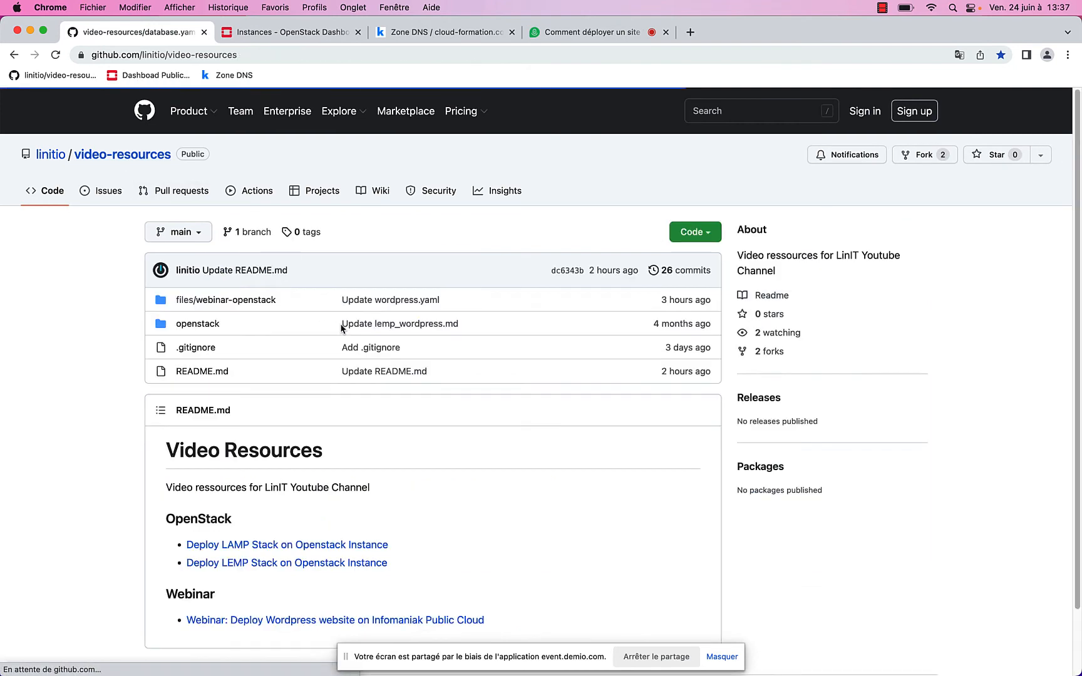
pyautogui.click(295, 620)
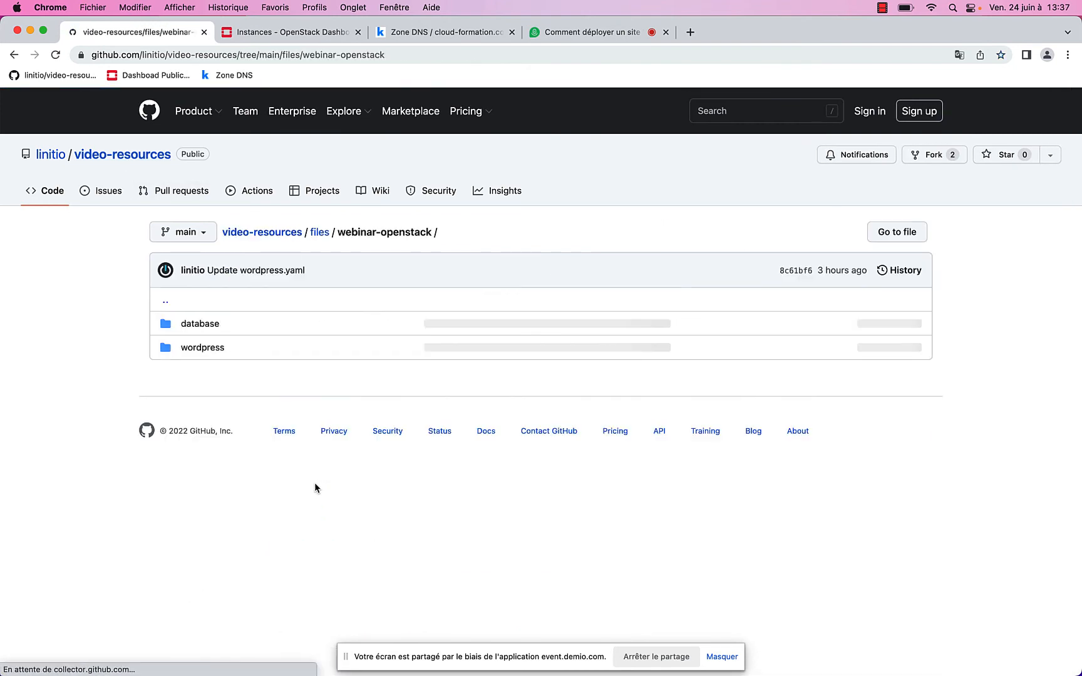
pyautogui.click(211, 348)
pyautogui.click(221, 350)
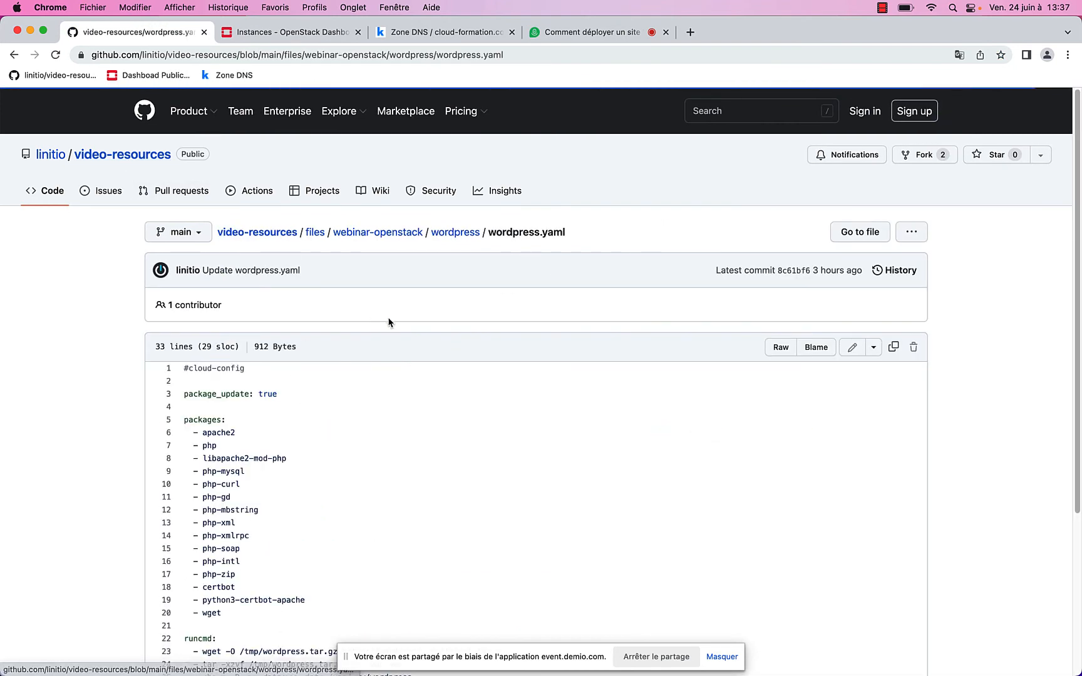
pyautogui.scroll(-5, 384, 420)
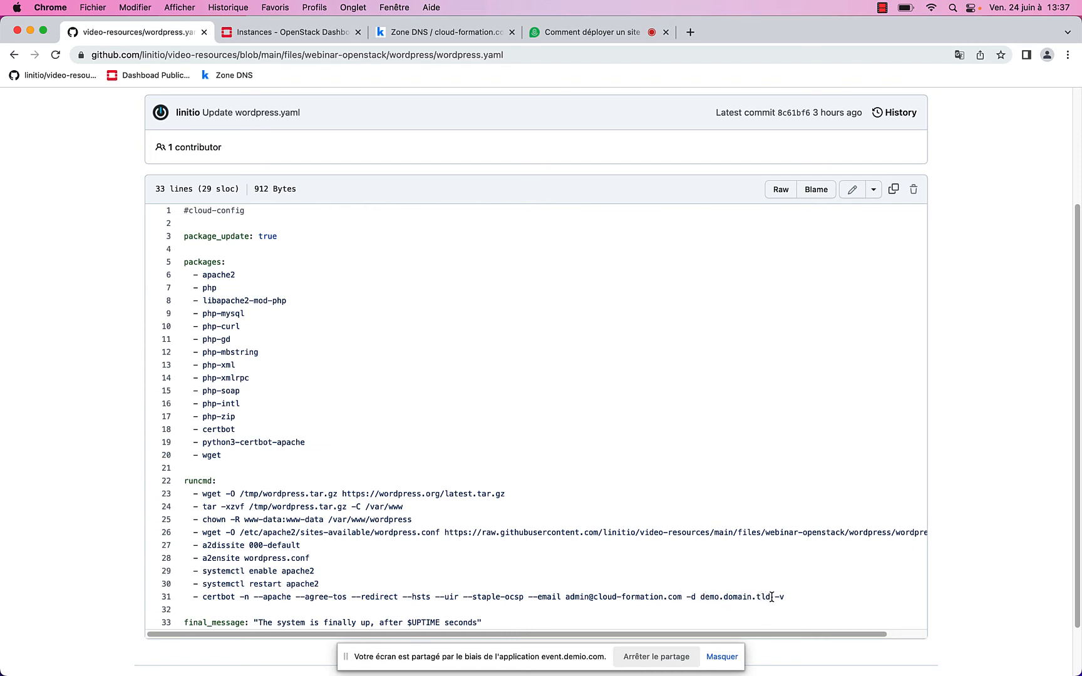
pyautogui.scroll(-1, 416, 336)
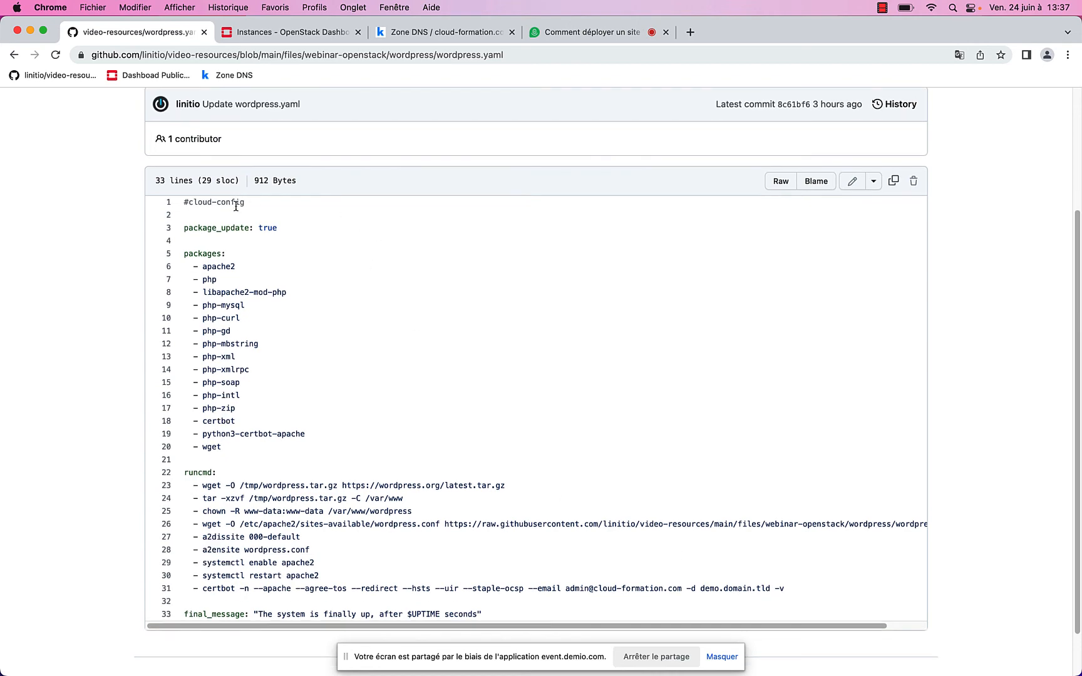
pyautogui.scroll(5, 235, 206)
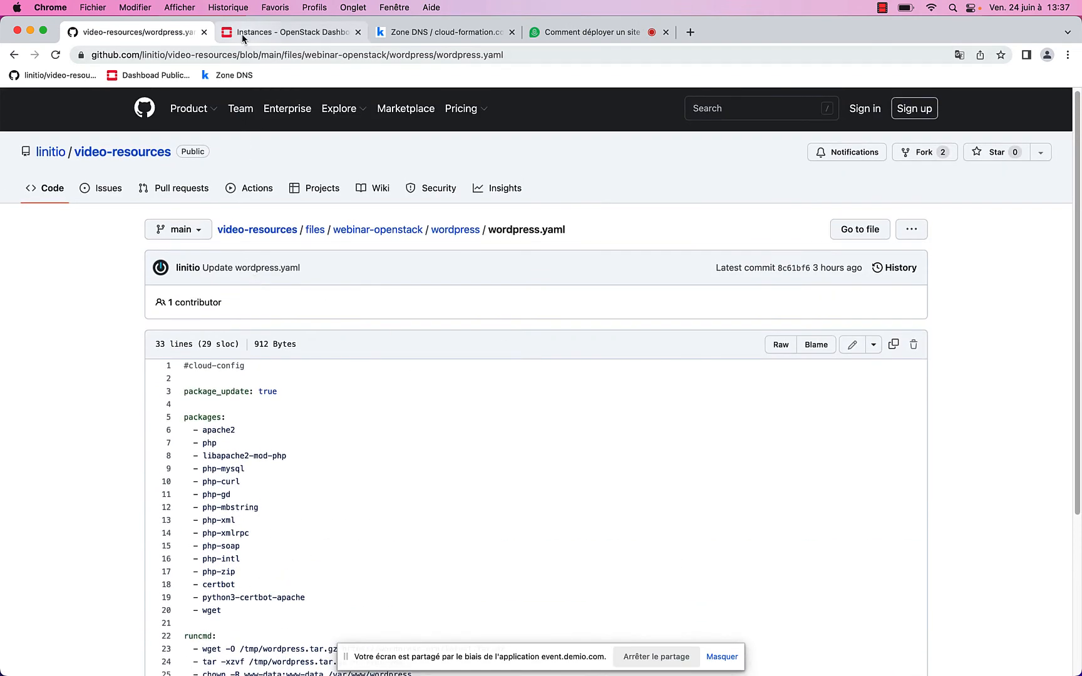
# Change the script's certbot domain to demo.cloud-formation.com and launch instance-web
pyautogui.click(241, 33)
pyautogui.scroll(-3, 605, 303)
pyautogui.scroll(-10, 605, 303)
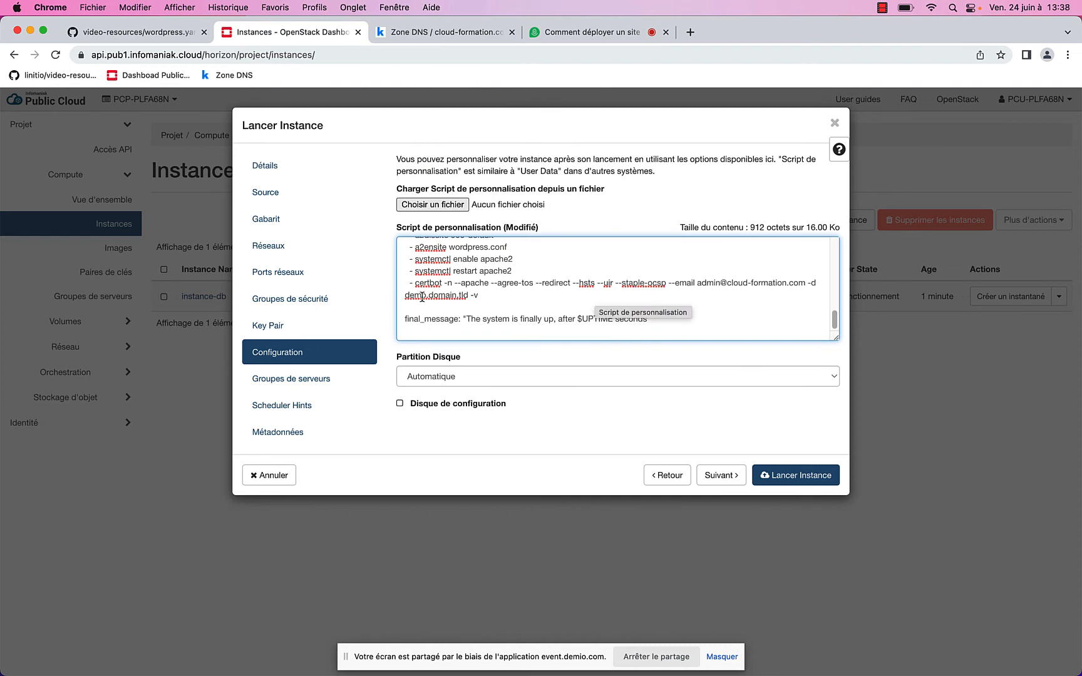
pyautogui.click(470, 295)
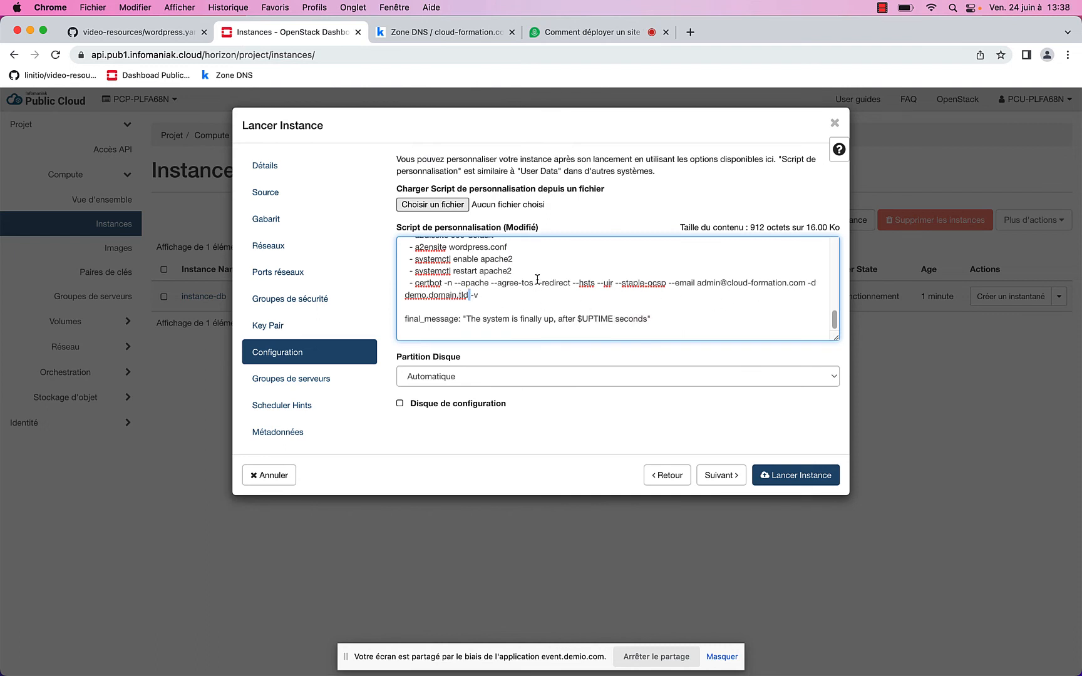
pyautogui.press('BackSpace')
pyautogui.press('BackSpace')
pyautogui.press('BackSpace')
pyautogui.press('BackSpace')
pyautogui.press('BackSpace')
pyautogui.press('BackSpace')
pyautogui.press('BackSpace')
pyautogui.press('BackSpace')
pyautogui.press('BackSpace')
pyautogui.press('BackSpace')
pyautogui.write('cloud-formation.com')
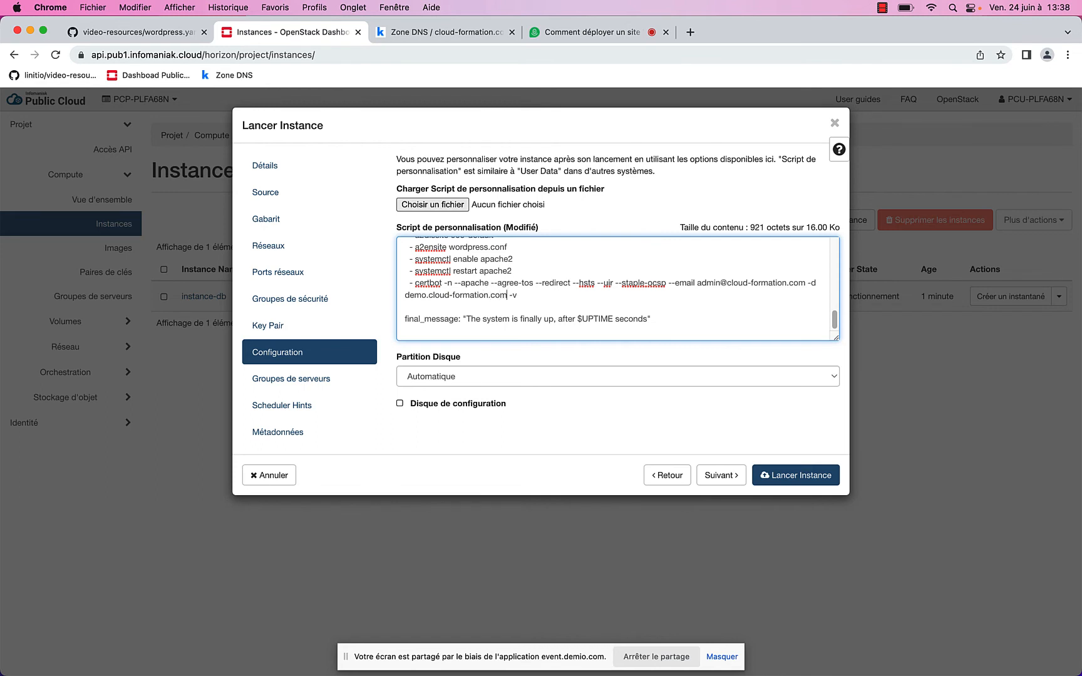
pyautogui.click(818, 481)
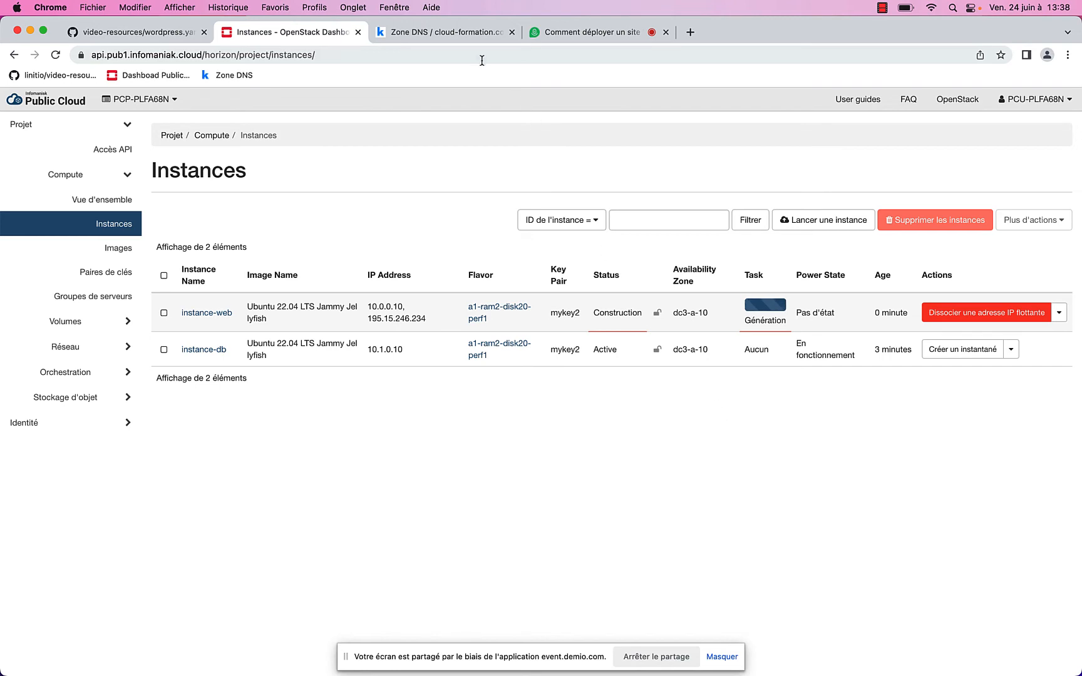
pyautogui.click(437, 34)
# Compare the demo A record's 195.15.246.234 target with instance-web's floating IP, then open instance-web
pyautogui.scroll(-5, 538, 488)
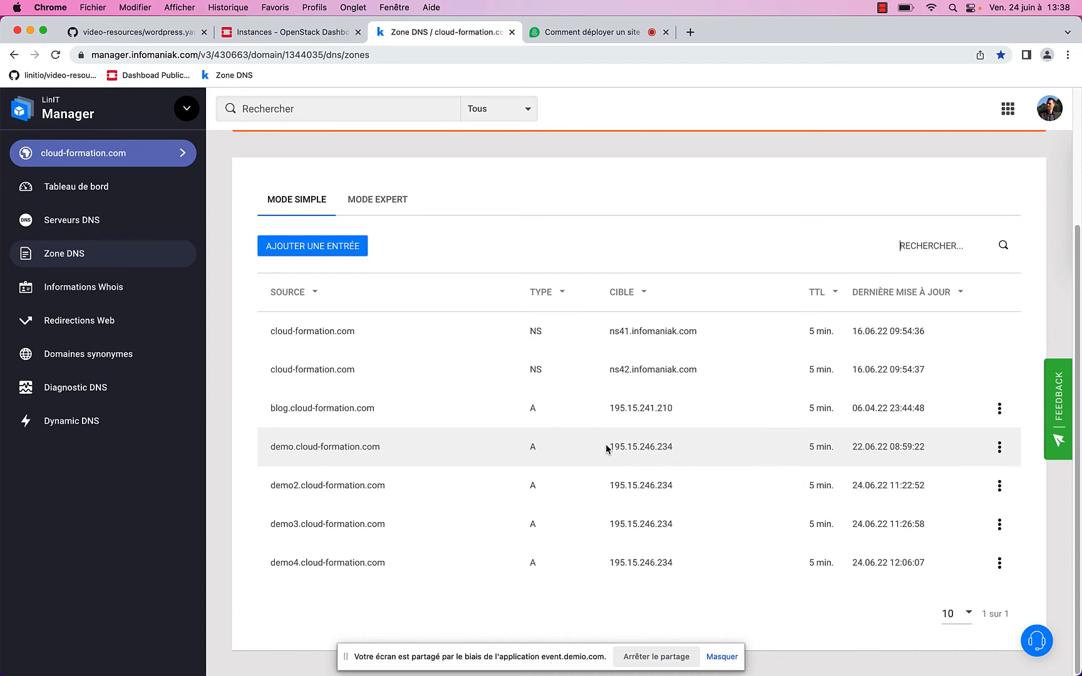
pyautogui.moveTo(606, 448); pyautogui.dragTo(678, 450)
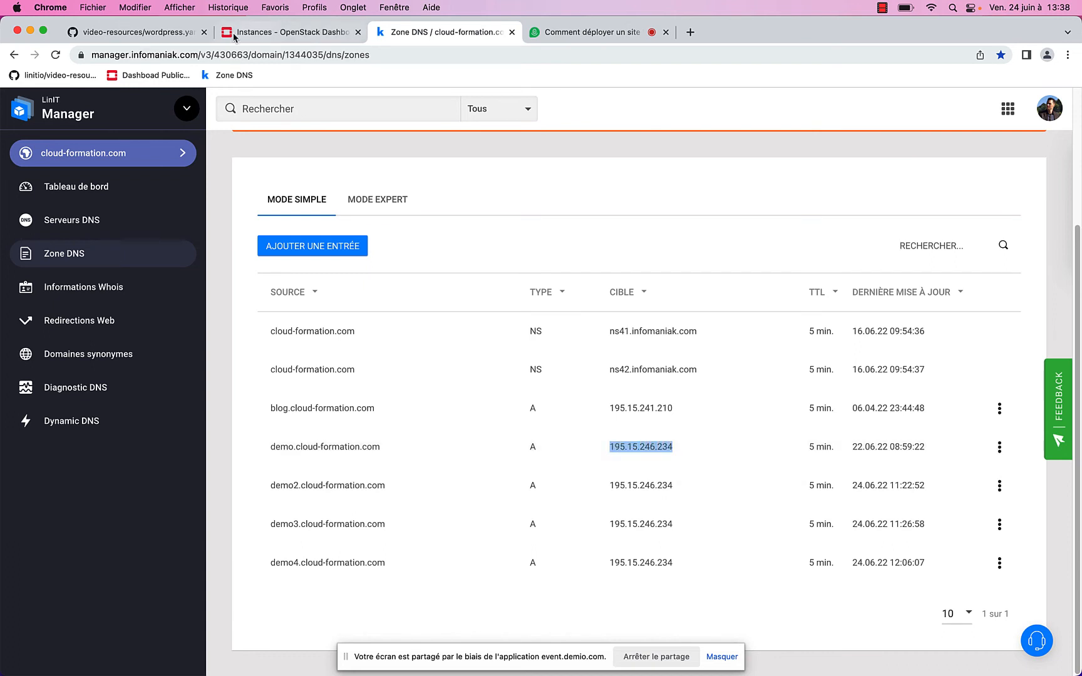
pyautogui.click(255, 35)
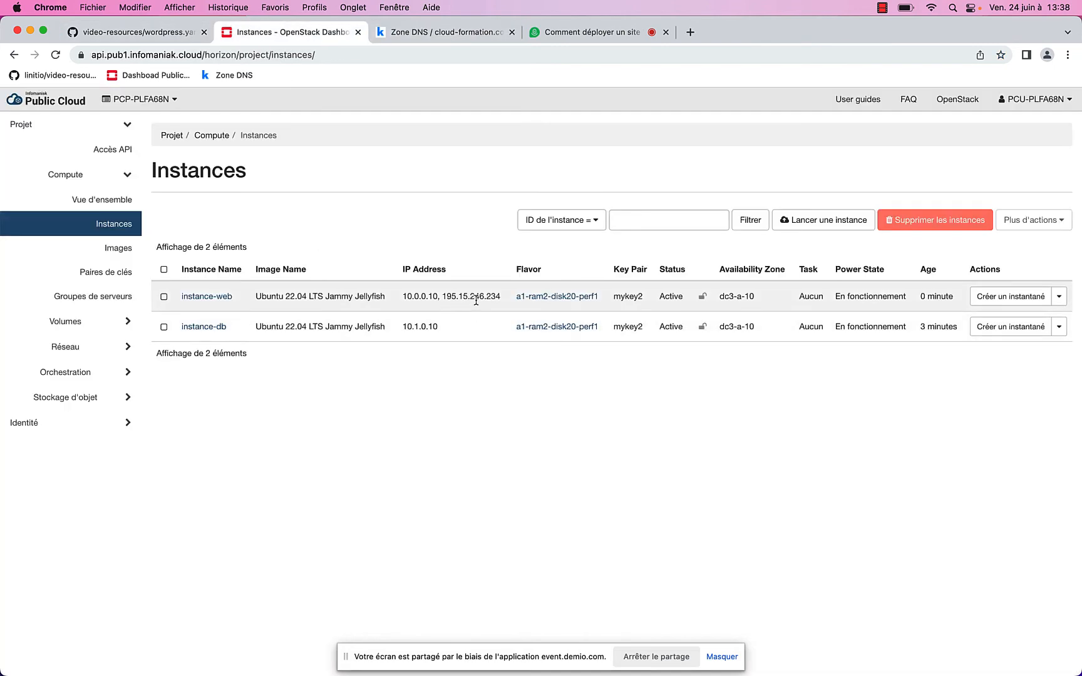
pyautogui.click(470, 42)
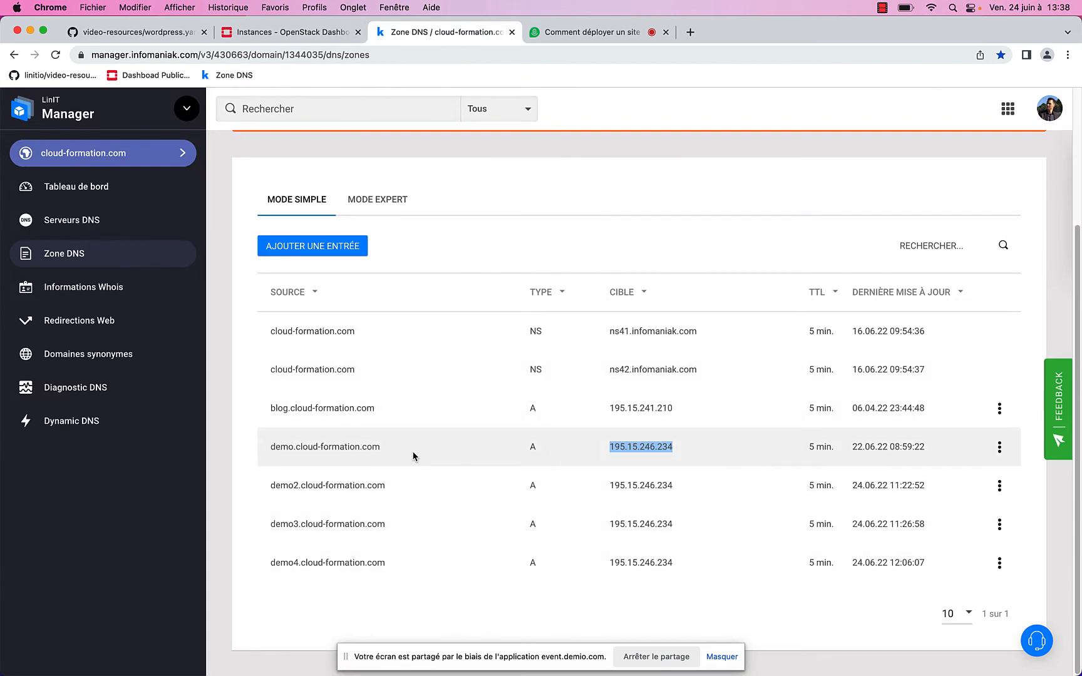
pyautogui.click(288, 32)
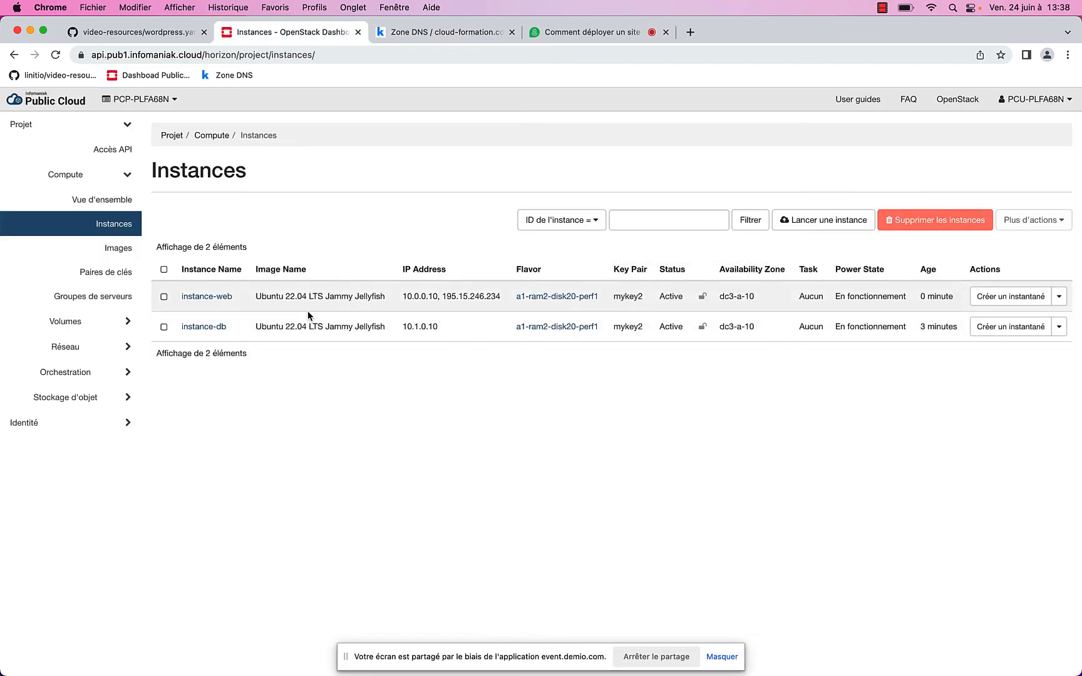
pyautogui.click(207, 297)
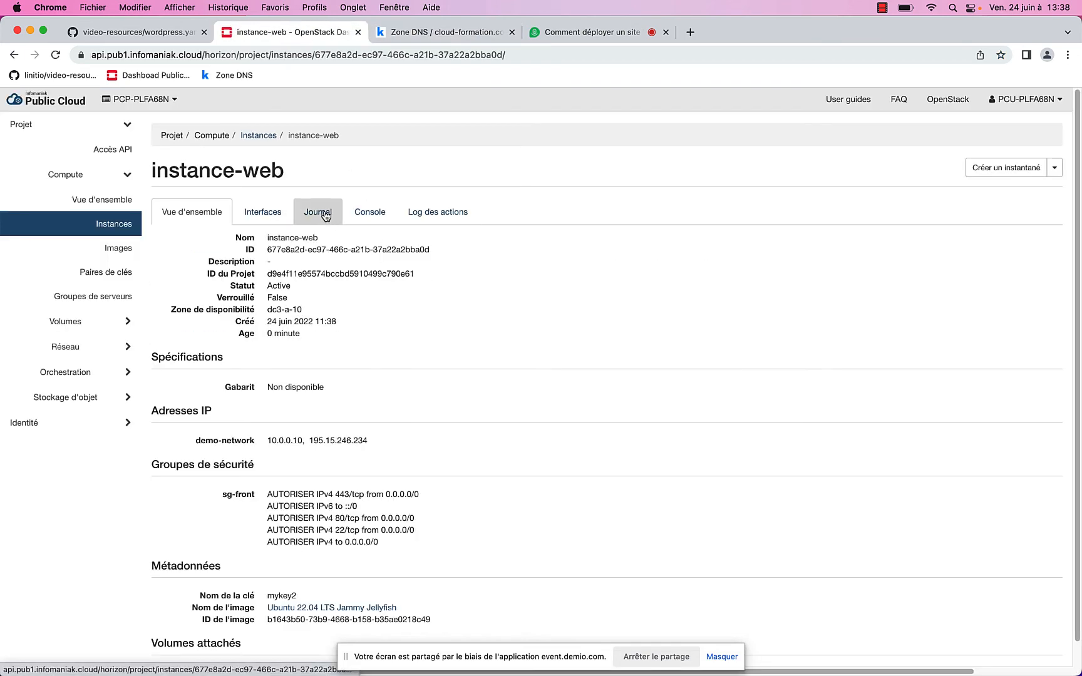
# Open instance-web's full console log and reload it for new output
pyautogui.click(324, 216)
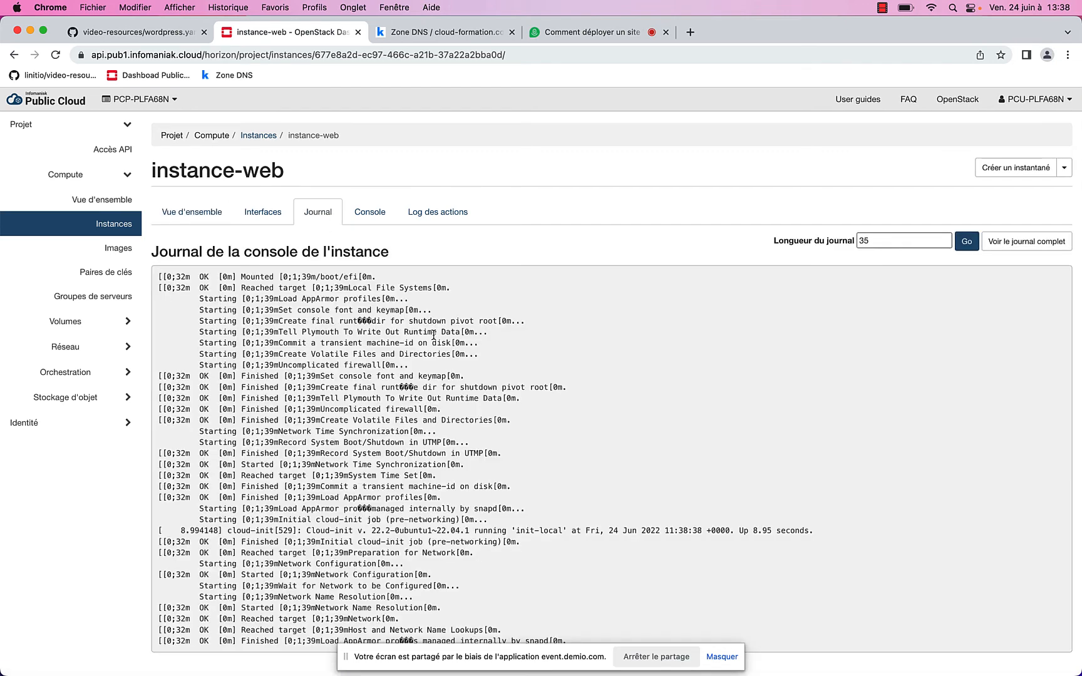
pyautogui.click(1037, 251)
pyautogui.scroll(-20, 543, 340)
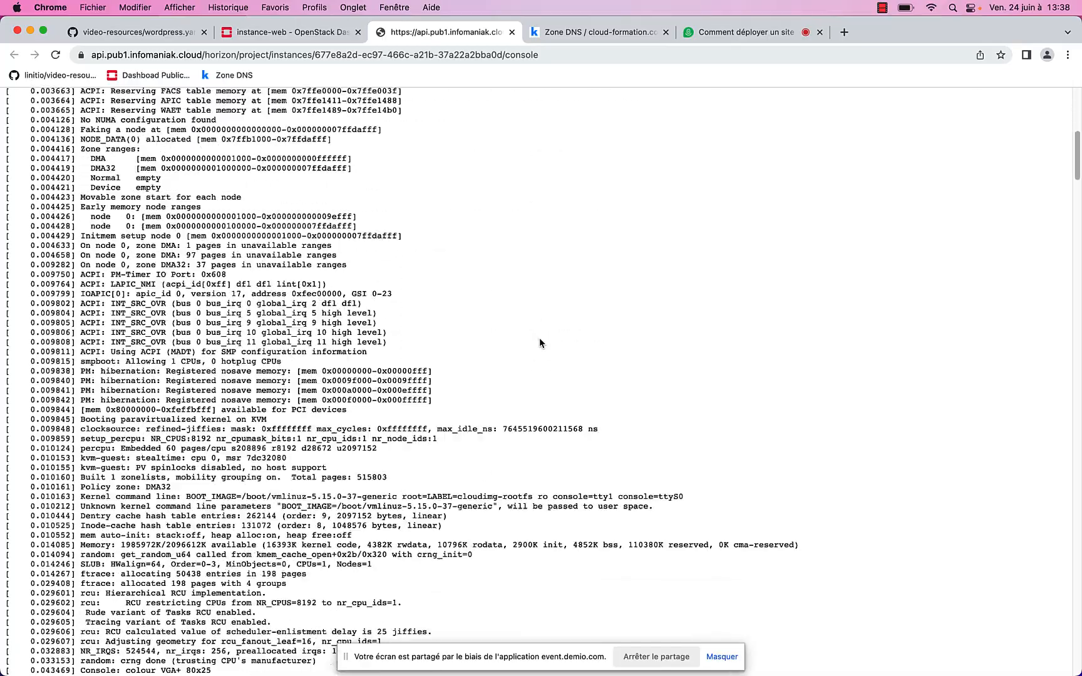
pyautogui.scroll(-20, 540, 333)
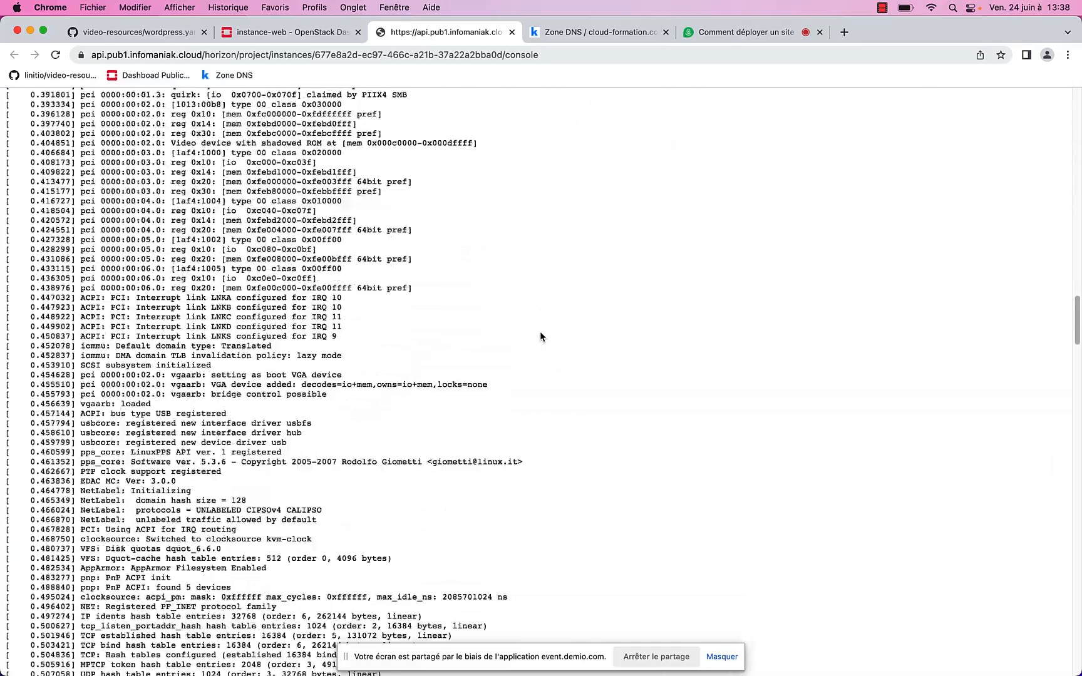
pyautogui.scroll(-20, 540, 331)
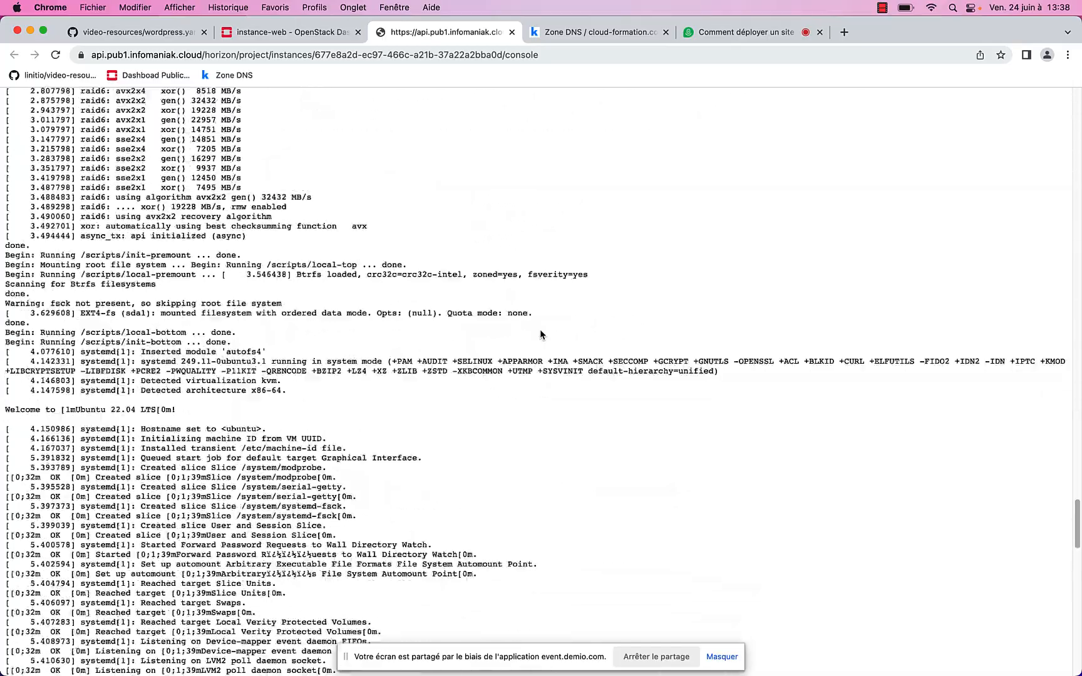
pyautogui.scroll(-3, 541, 336)
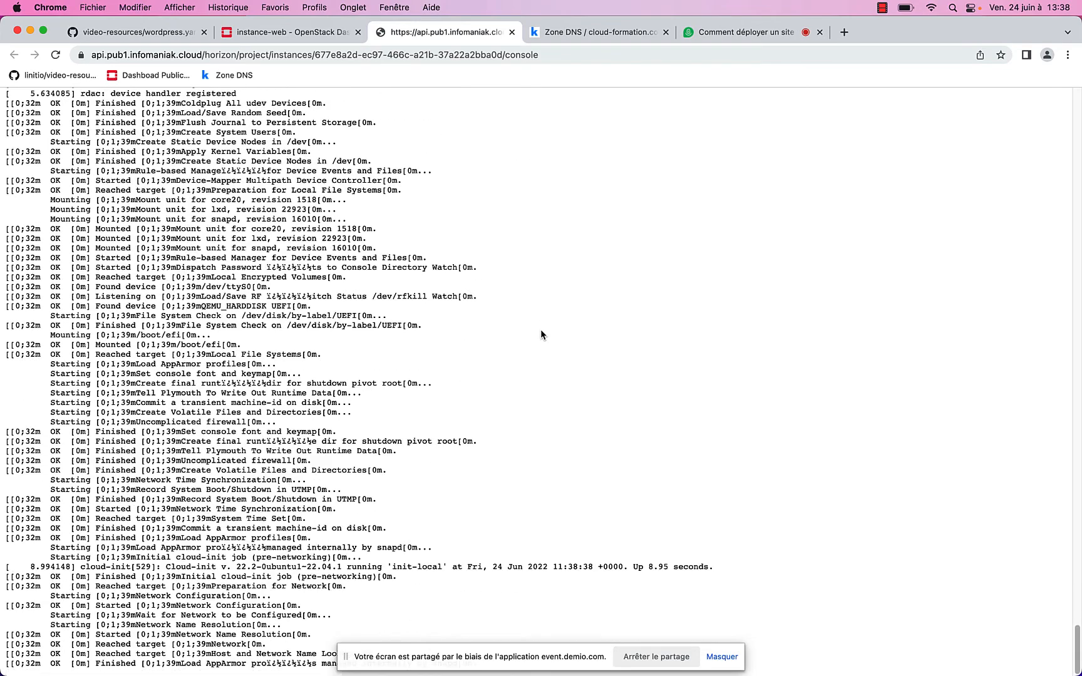
pyautogui.rightClick(542, 334)
pyautogui.click(588, 364)
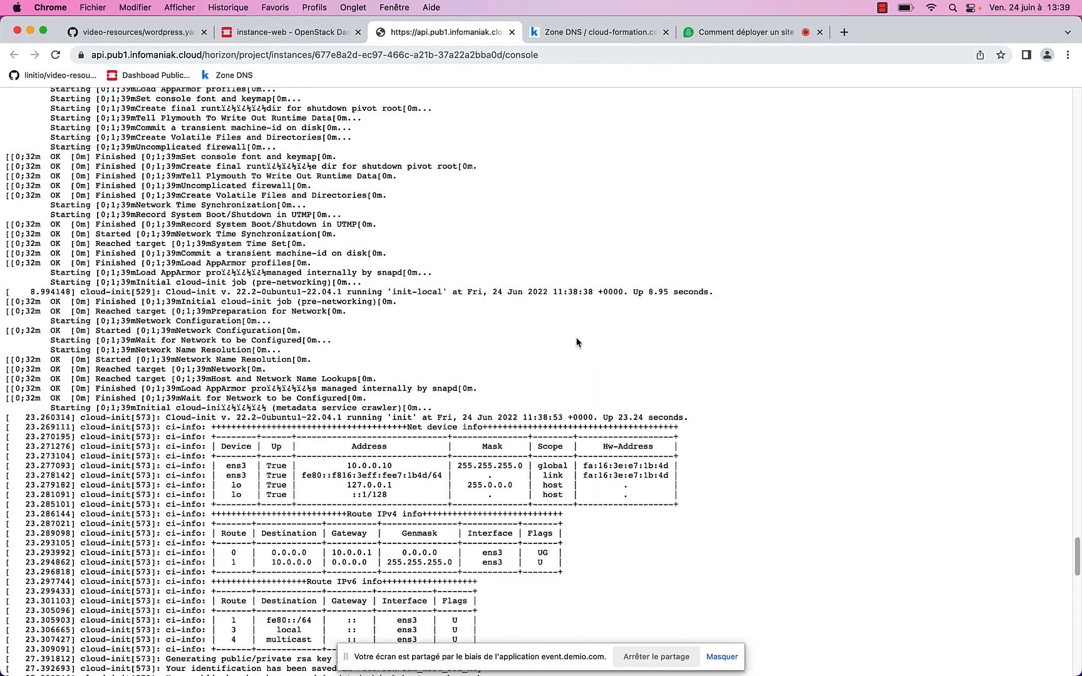
# Reload the log twice more and highlight the lines confirming HTTPS on demo.cloud-formation.com
pyautogui.scroll(3, 575, 337)
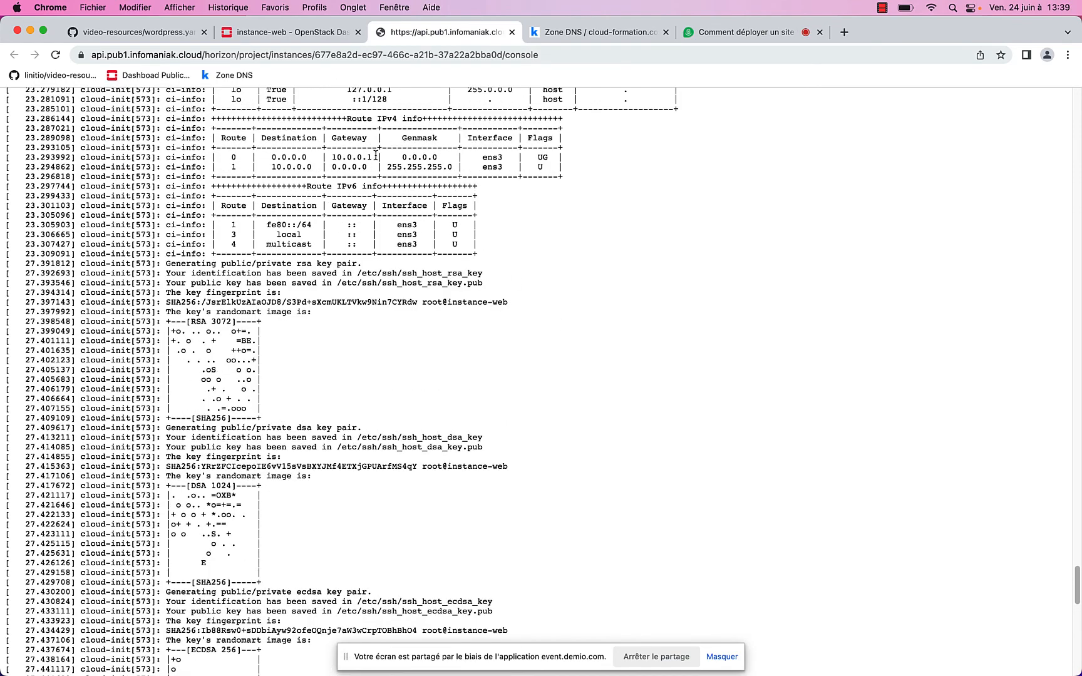
pyautogui.scroll(-9, 376, 156)
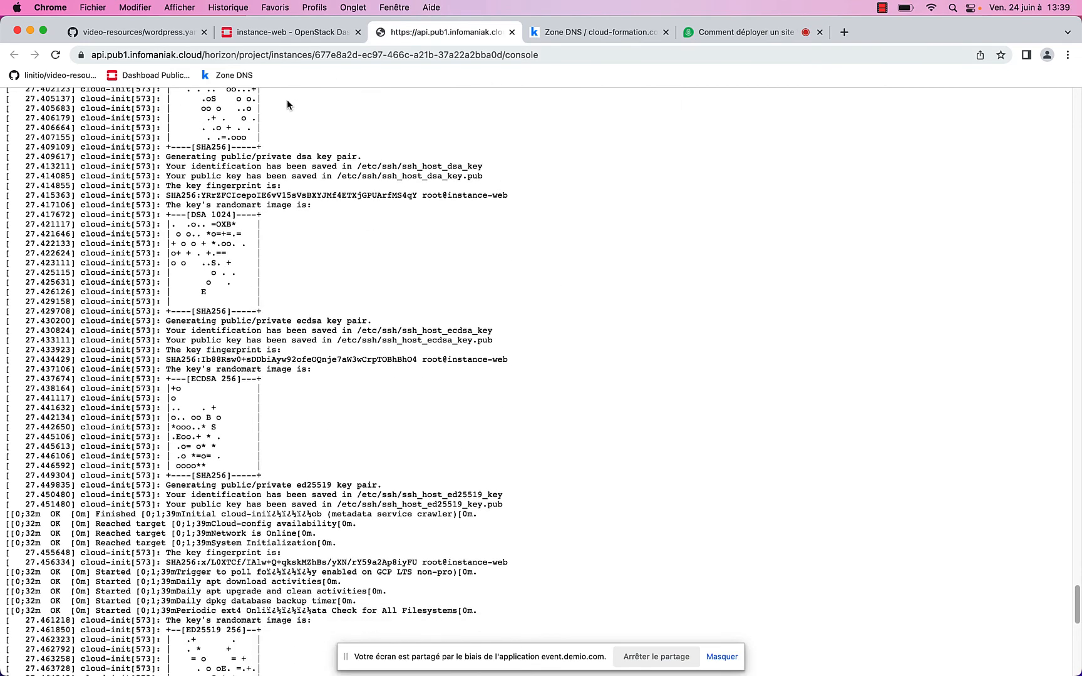
pyautogui.scroll(-15, 245, 322)
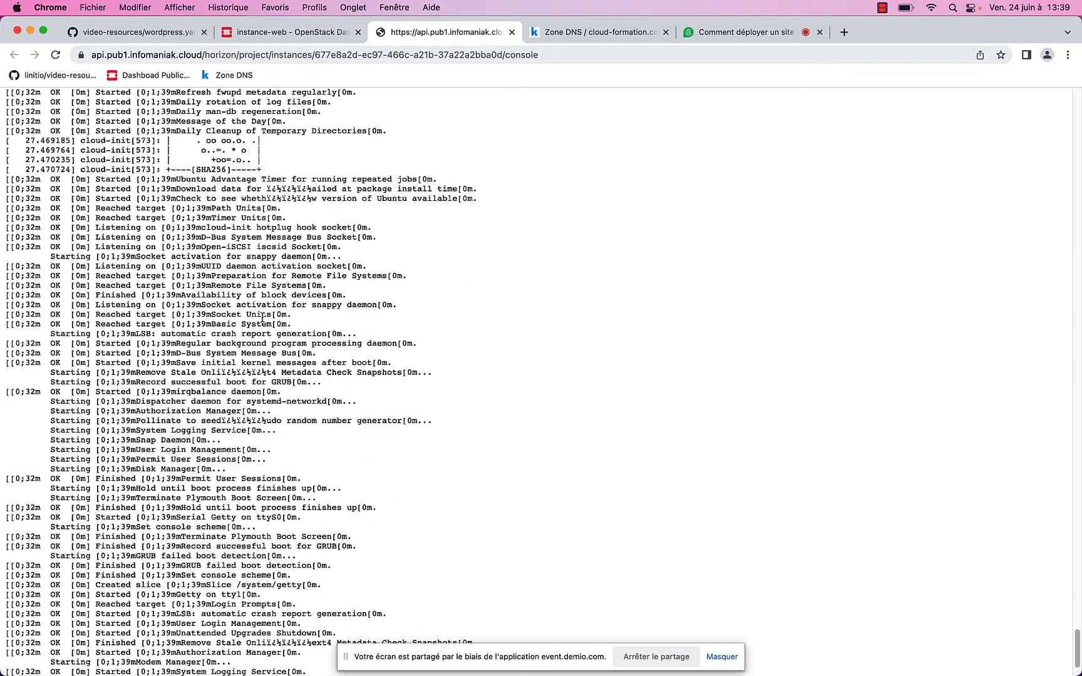
pyautogui.scroll(-3, 262, 316)
pyautogui.rightClick(417, 355)
pyautogui.click(471, 399)
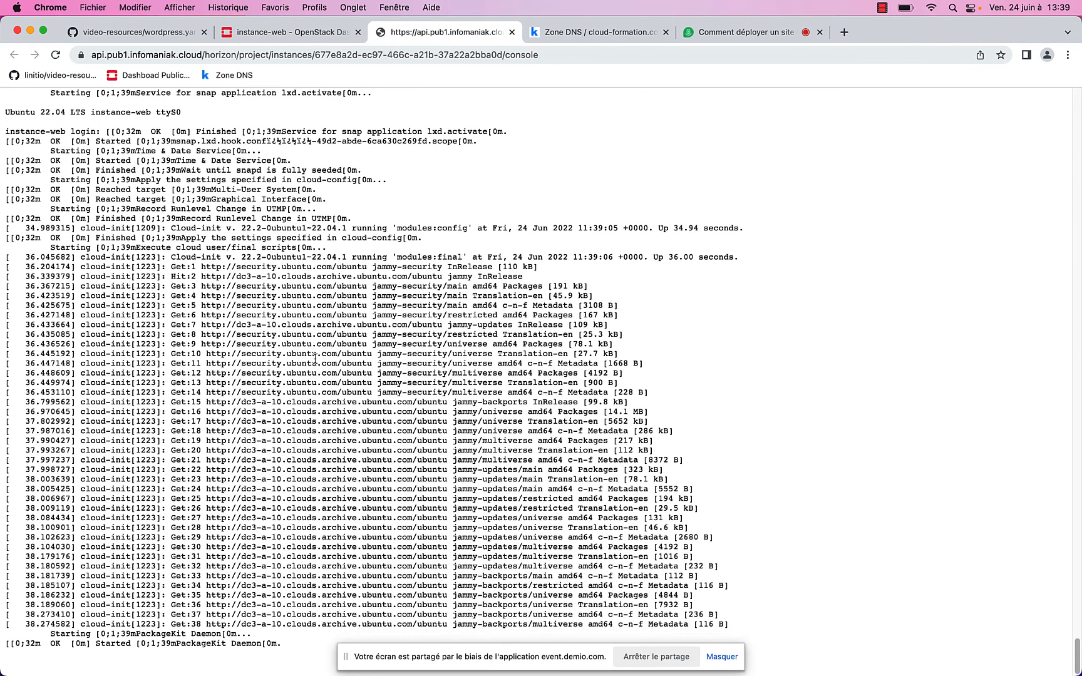
pyautogui.rightClick(727, 342)
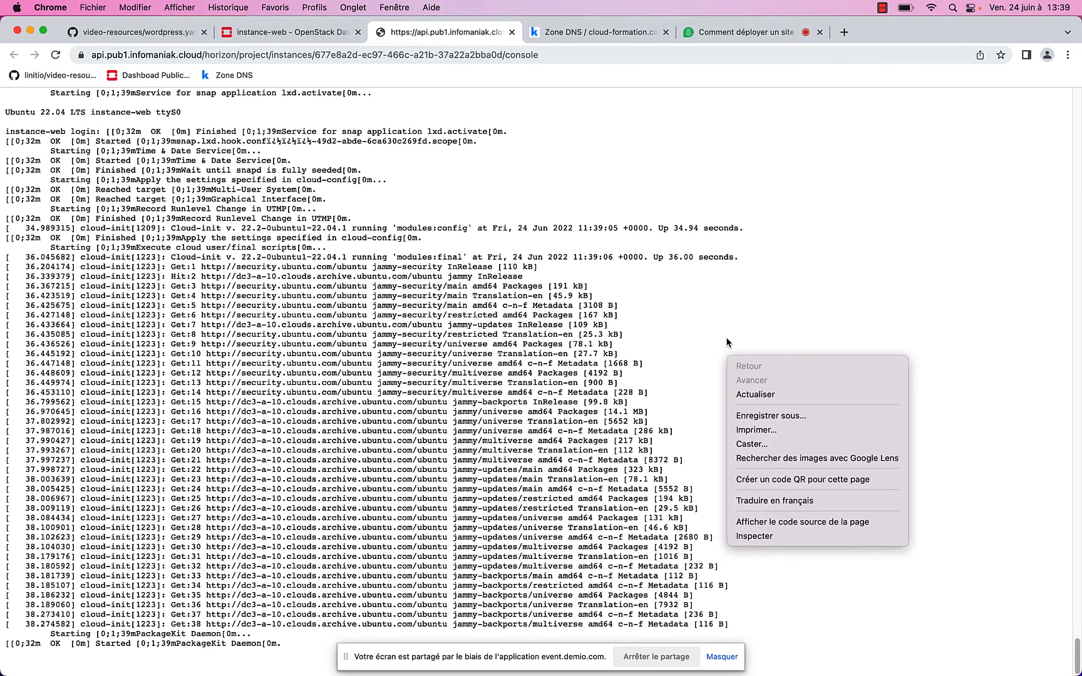
pyautogui.click(775, 401)
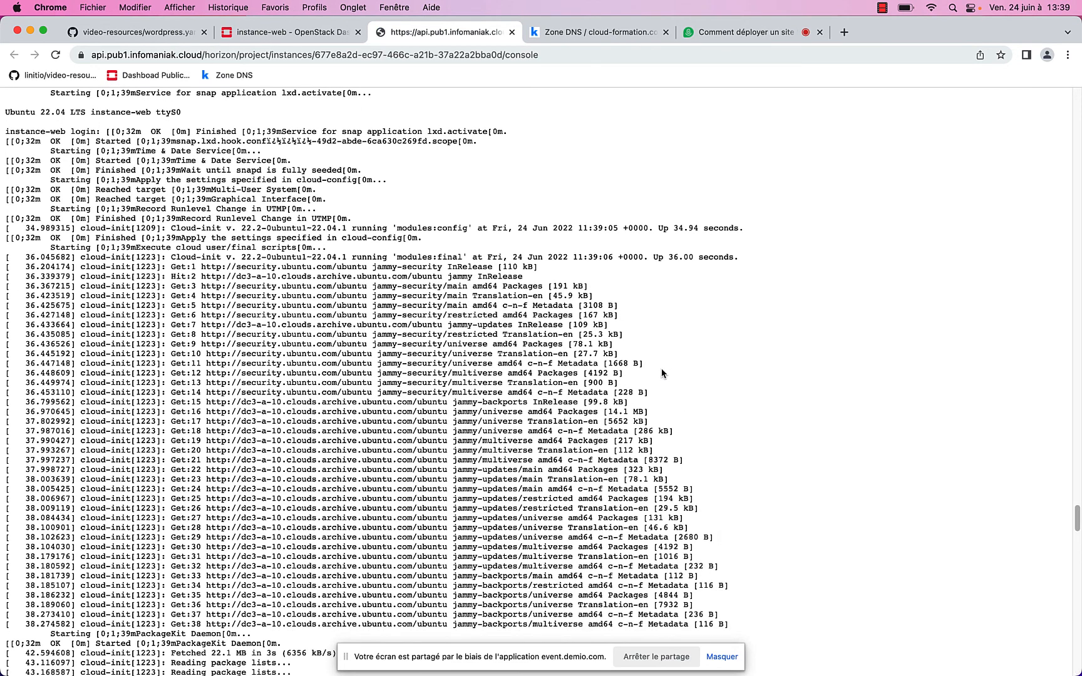
pyautogui.scroll(-5, 564, 341)
pyautogui.scroll(4, 401, 251)
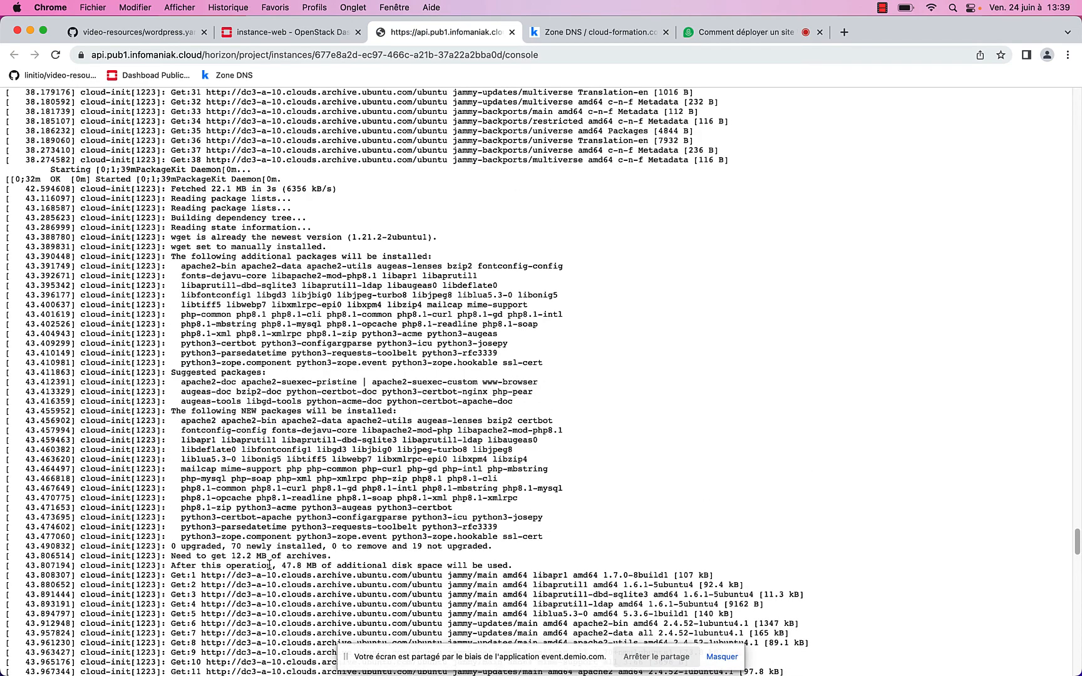
pyautogui.scroll(-20, 565, 339)
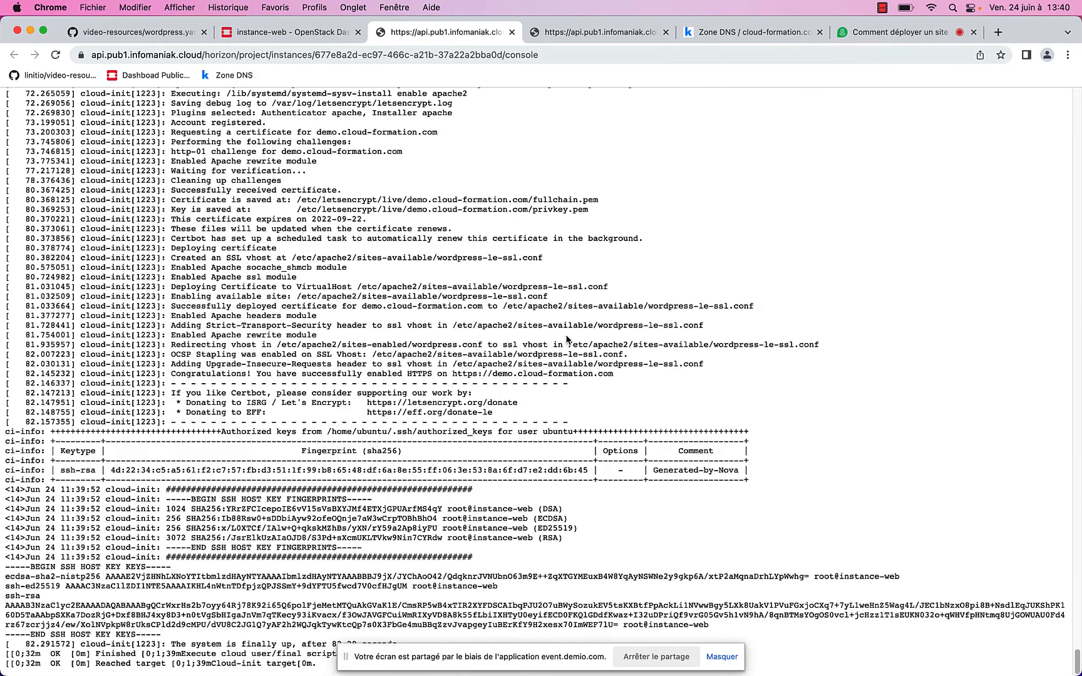
pyautogui.scroll(1, 538, 395)
pyautogui.scroll(-1, 539, 395)
pyautogui.moveTo(171, 362); pyautogui.dragTo(631, 375)
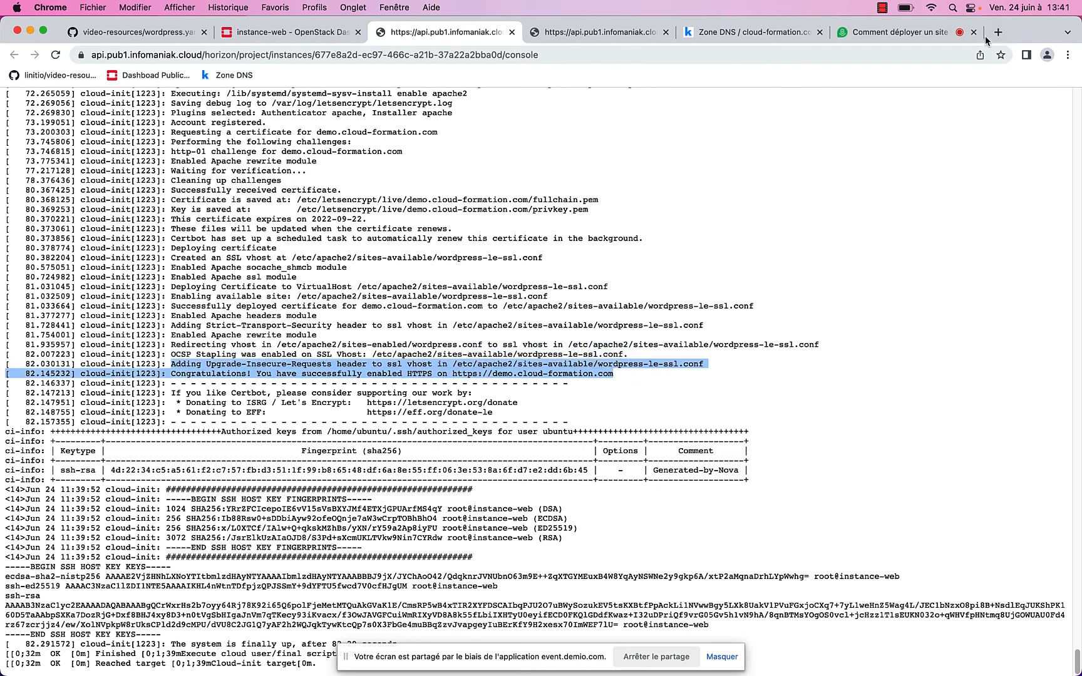
# Browse to demo.cloud-formation.com in a new tab and choose Français for the WordPress setup
pyautogui.click(996, 32)
pyautogui.write('demo')
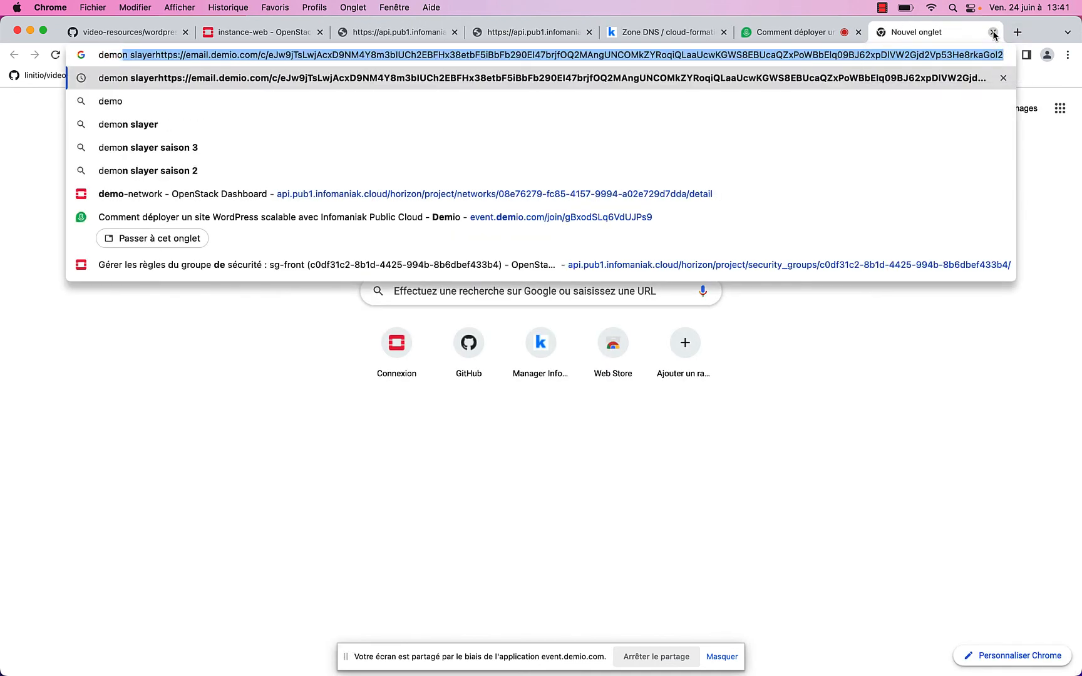
pyautogui.write('.cl')
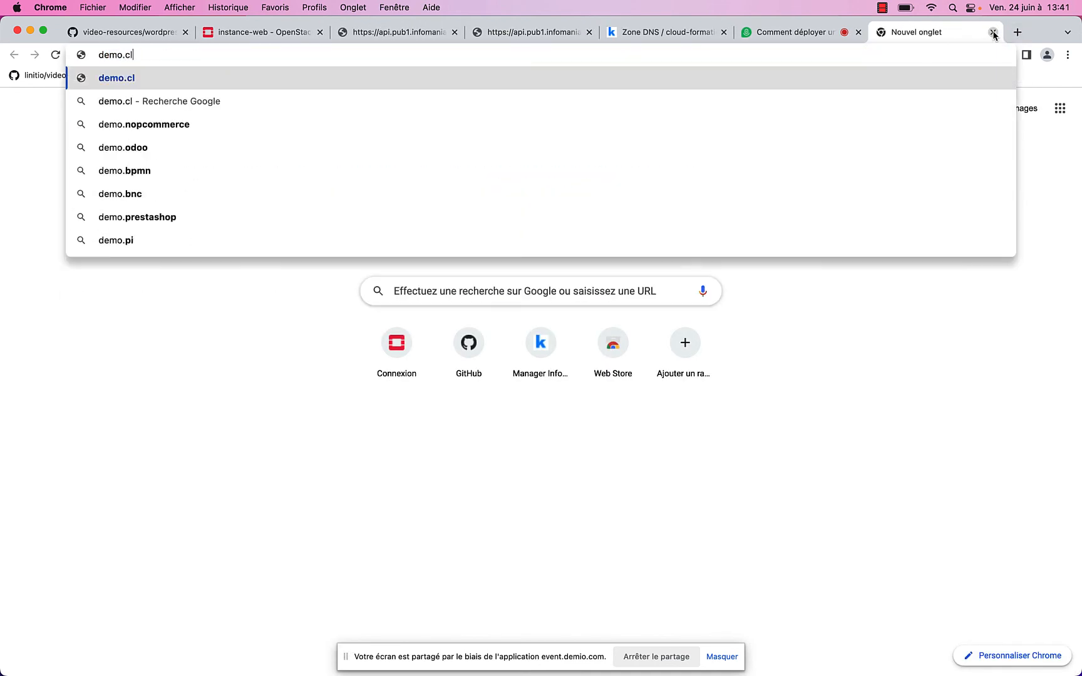
pyautogui.write('oud-')
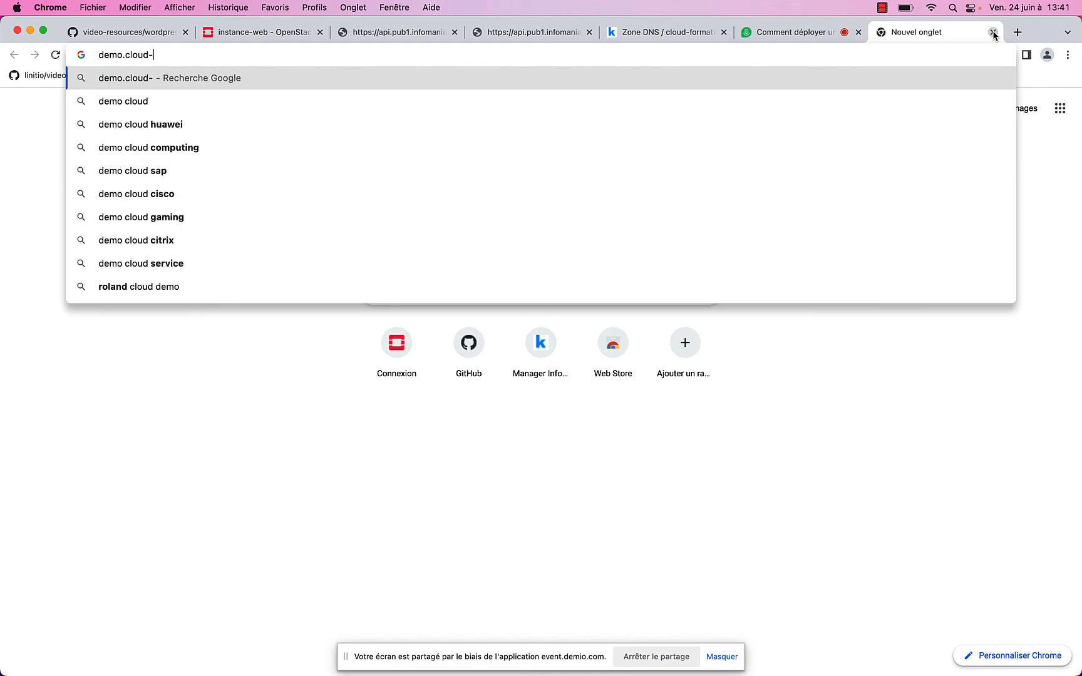
pyautogui.write('formation.com')
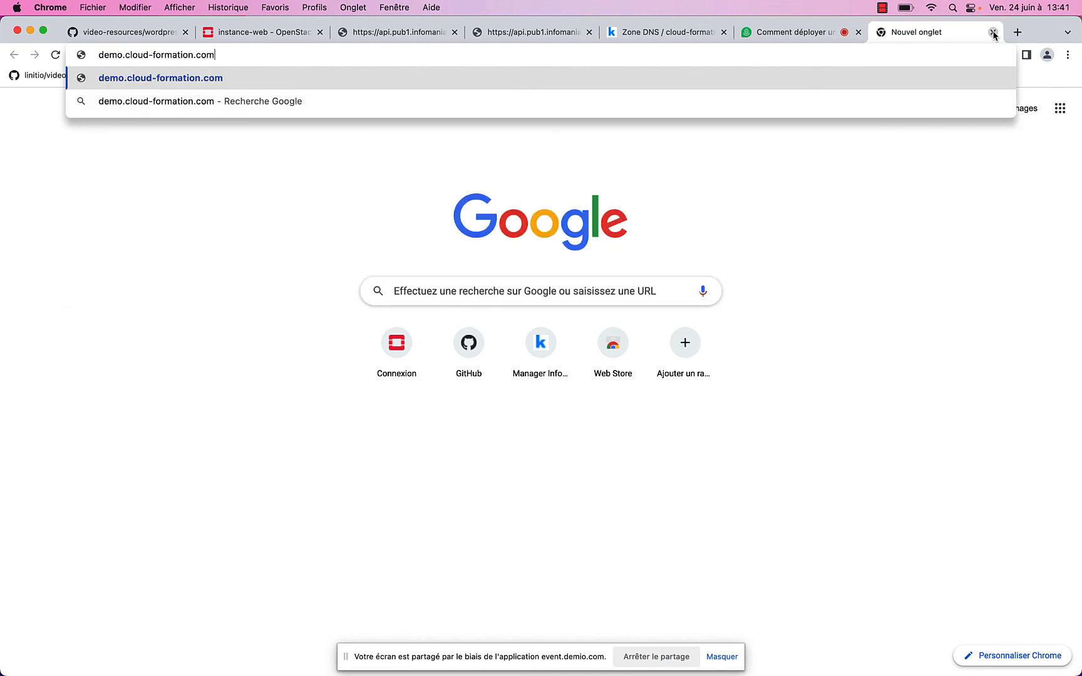
pyautogui.press('Return')
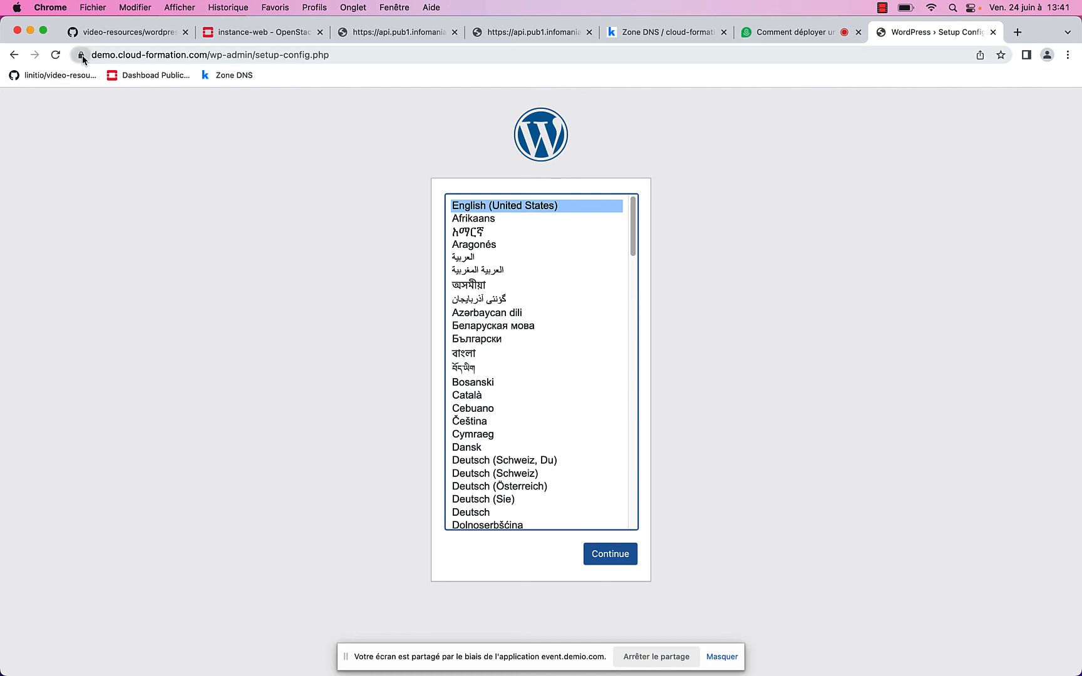
pyautogui.scroll(-5, 517, 357)
pyautogui.scroll(-5, 516, 369)
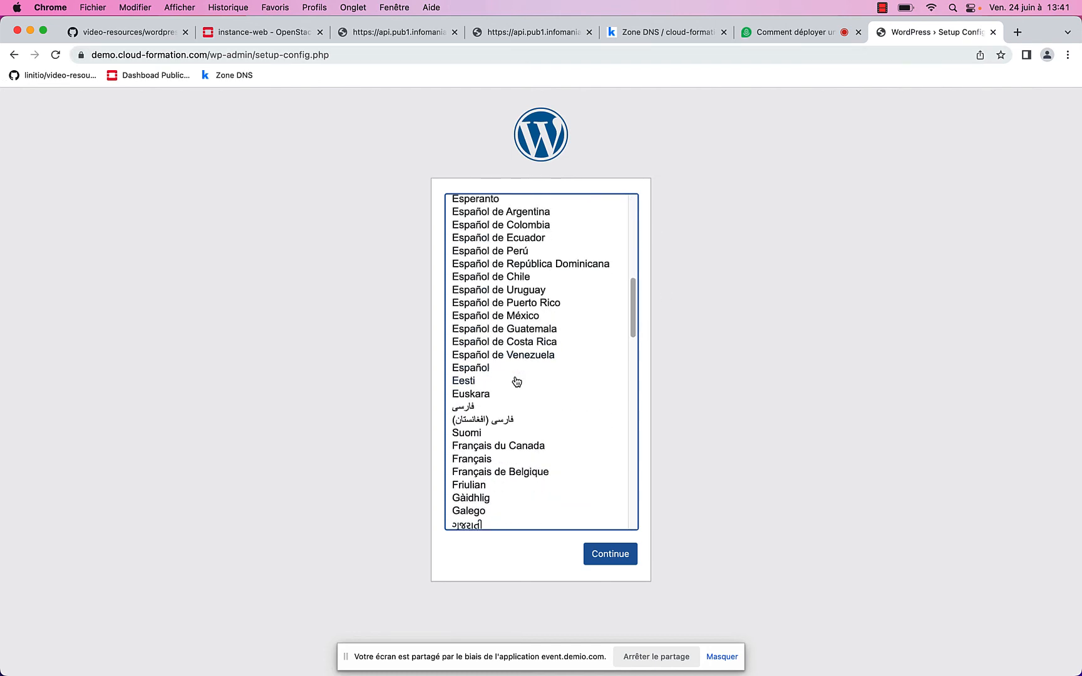
pyautogui.click(487, 464)
pyautogui.click(614, 553)
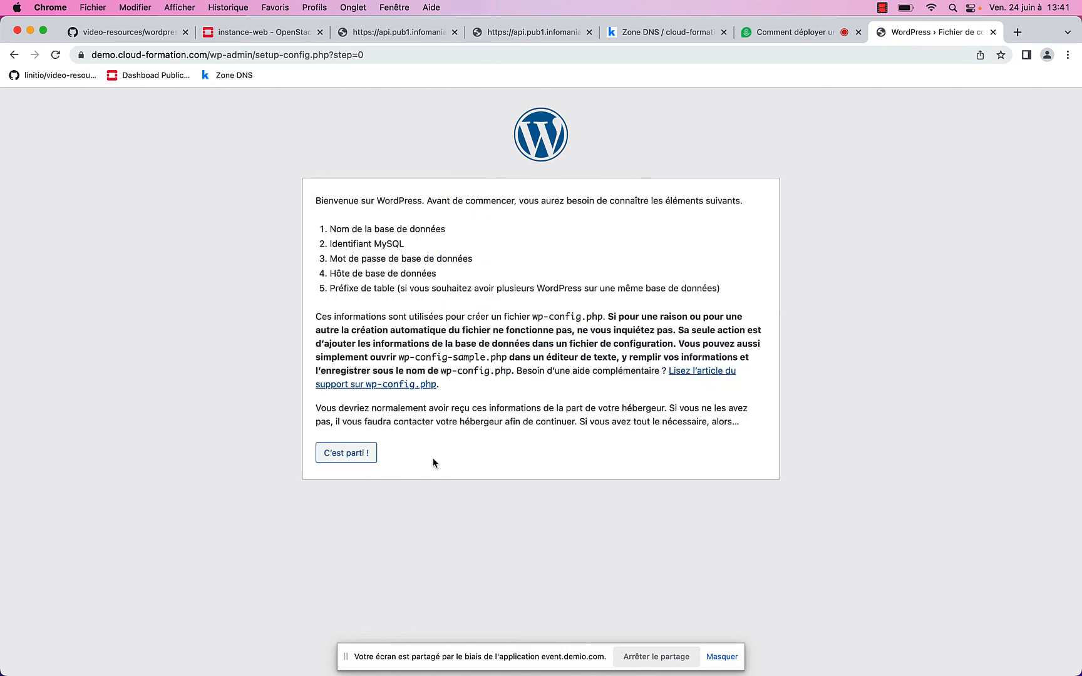
# Proceed to the database form and enter the MySQL user name and the database password
pyautogui.click(348, 453)
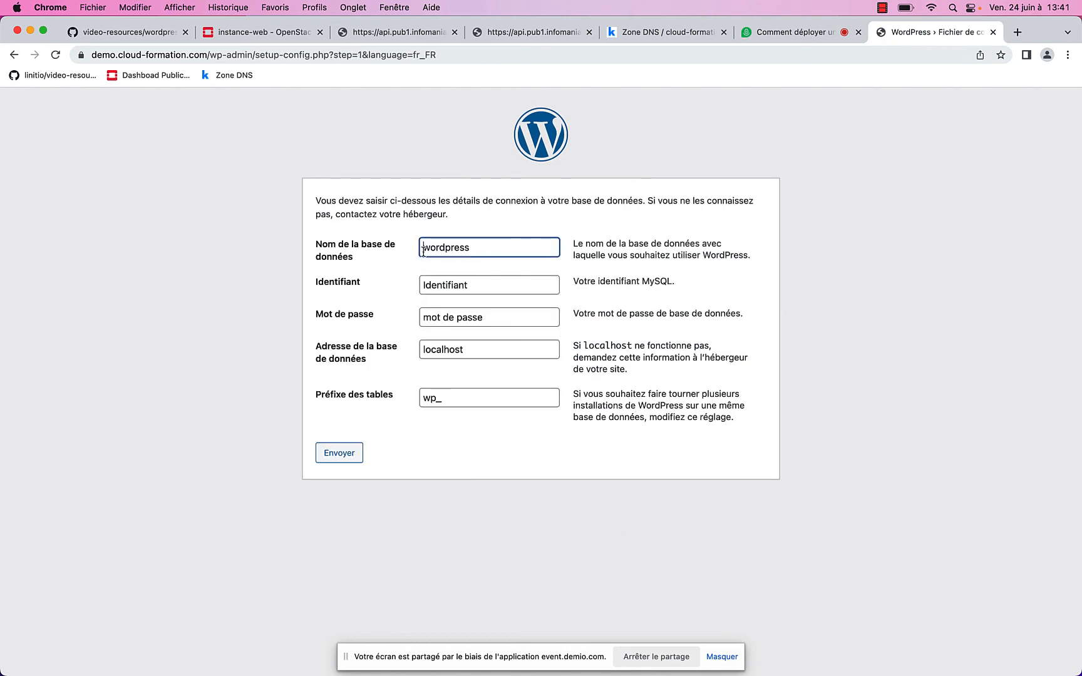
pyautogui.press('Tab')
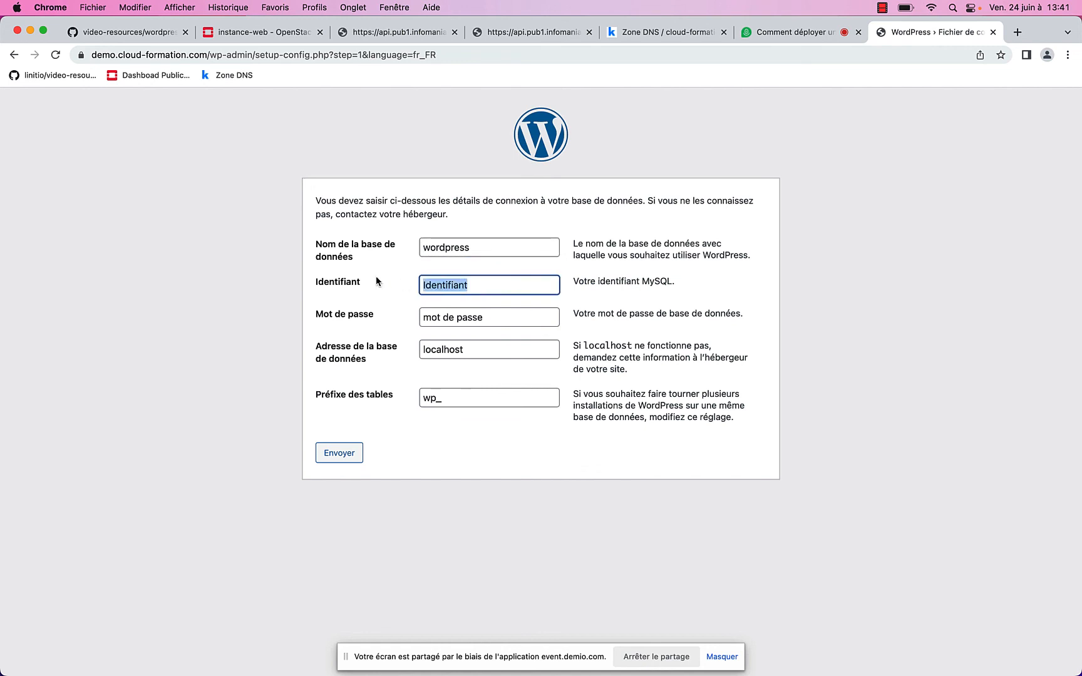
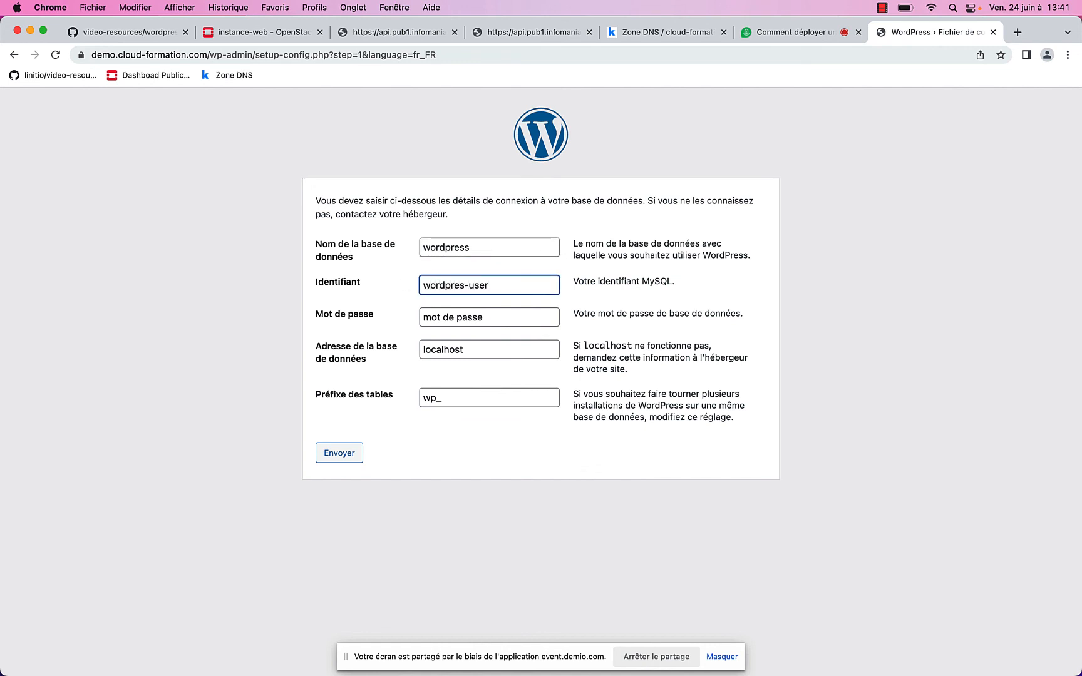
pyautogui.press('Tab')
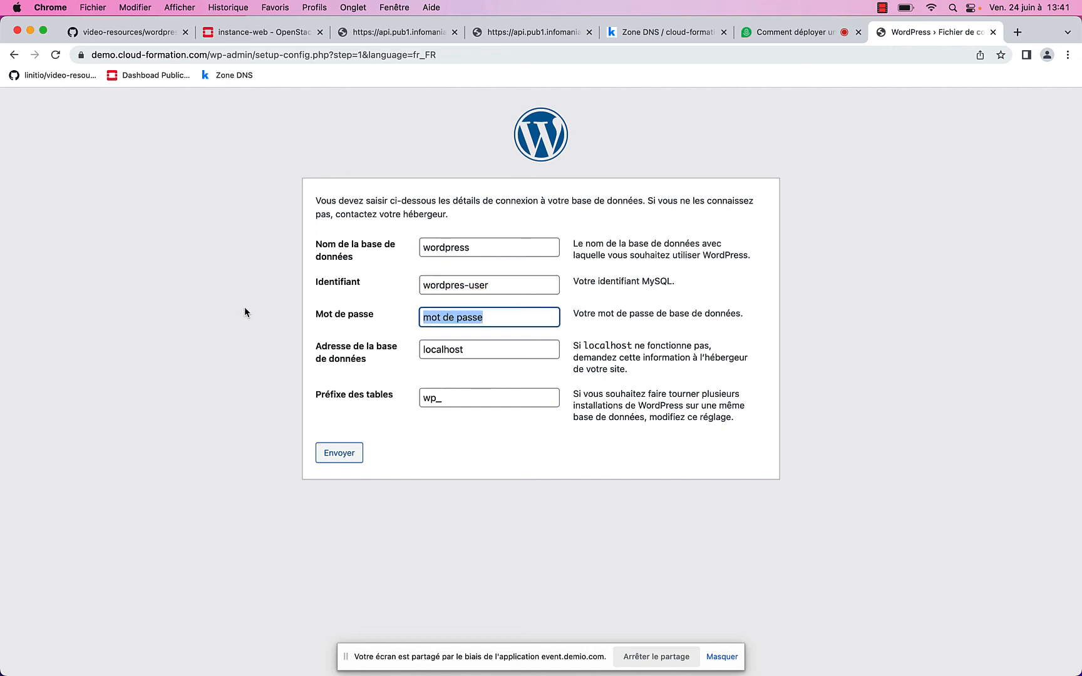
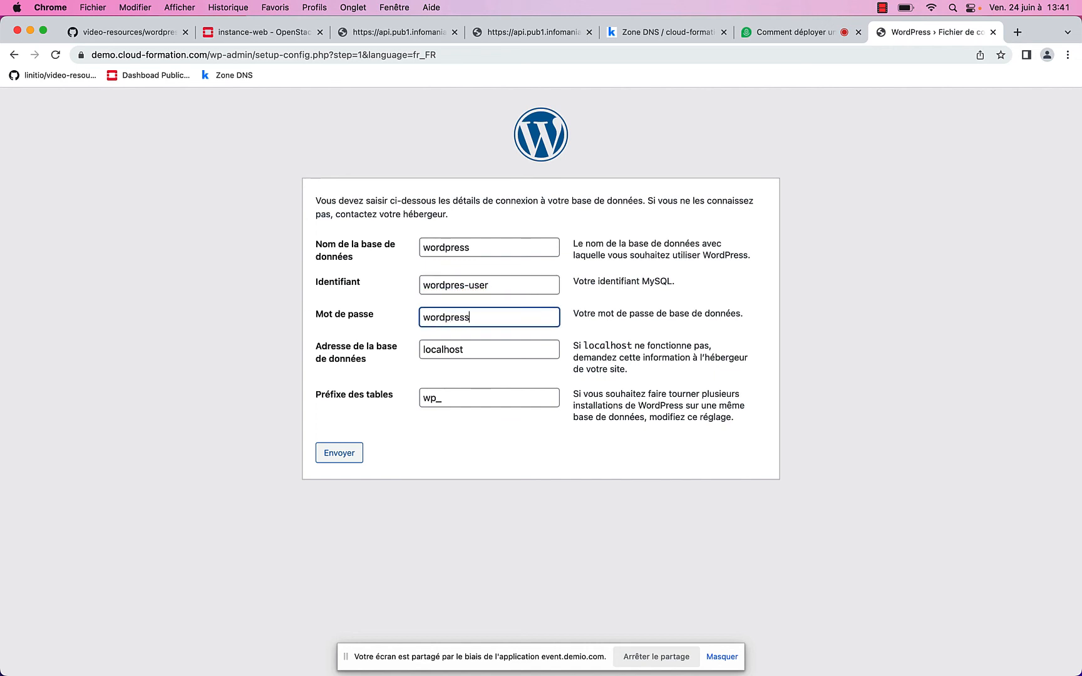
# Open webinar-openstack/database/db.sql on GitHub and select the database password and user name
pyautogui.click(117, 35)
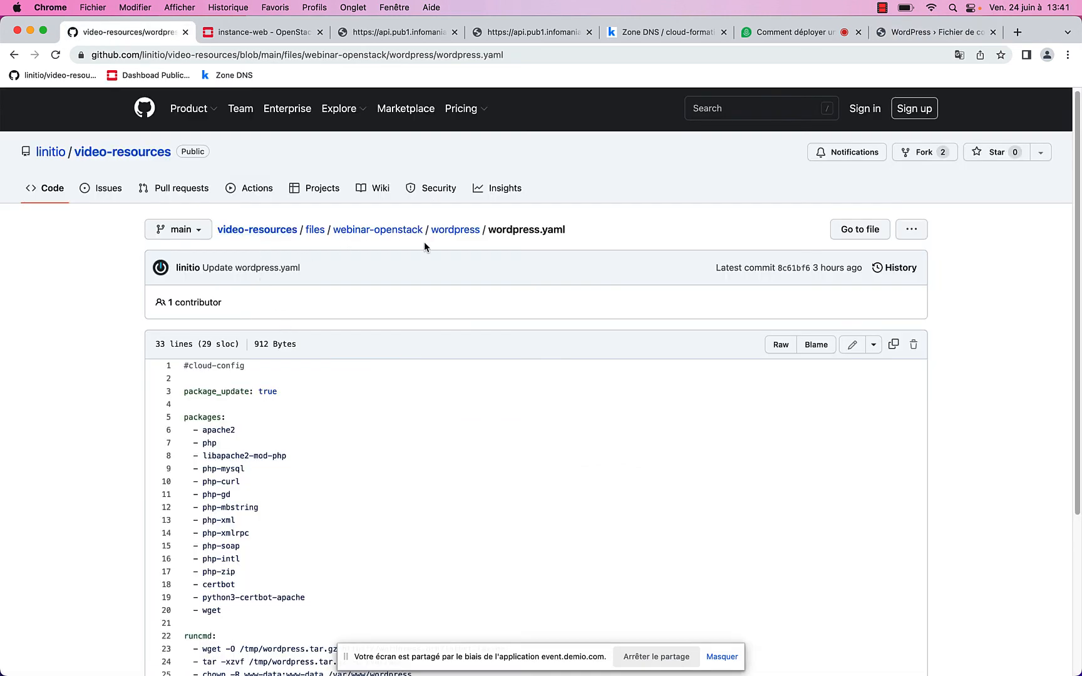
pyautogui.click(374, 230)
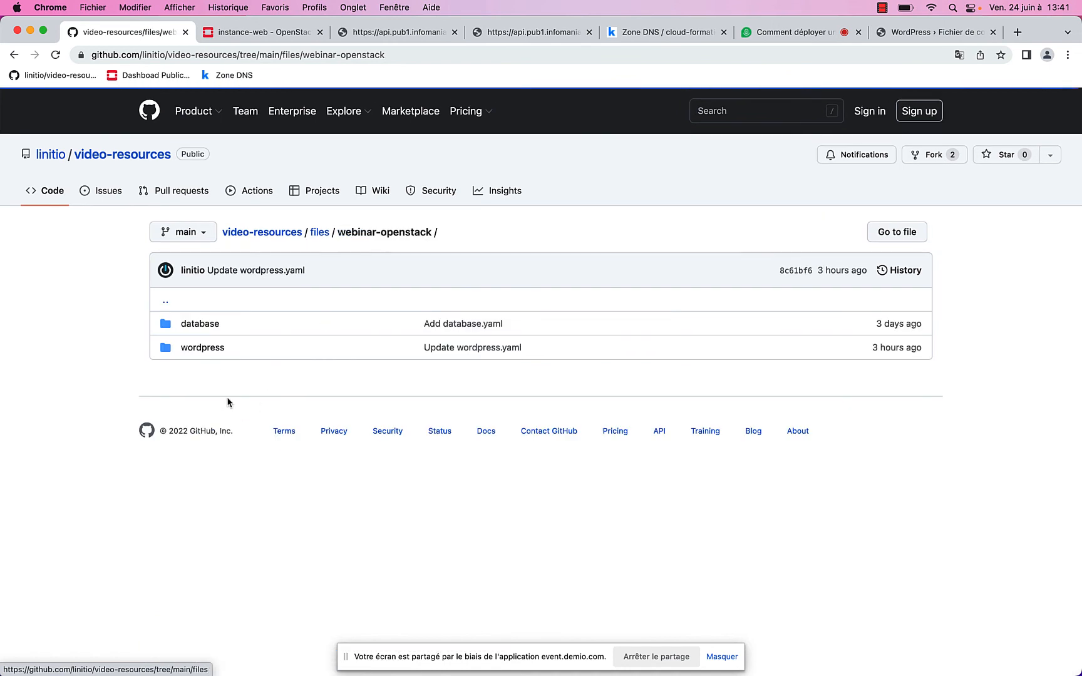
pyautogui.click(201, 324)
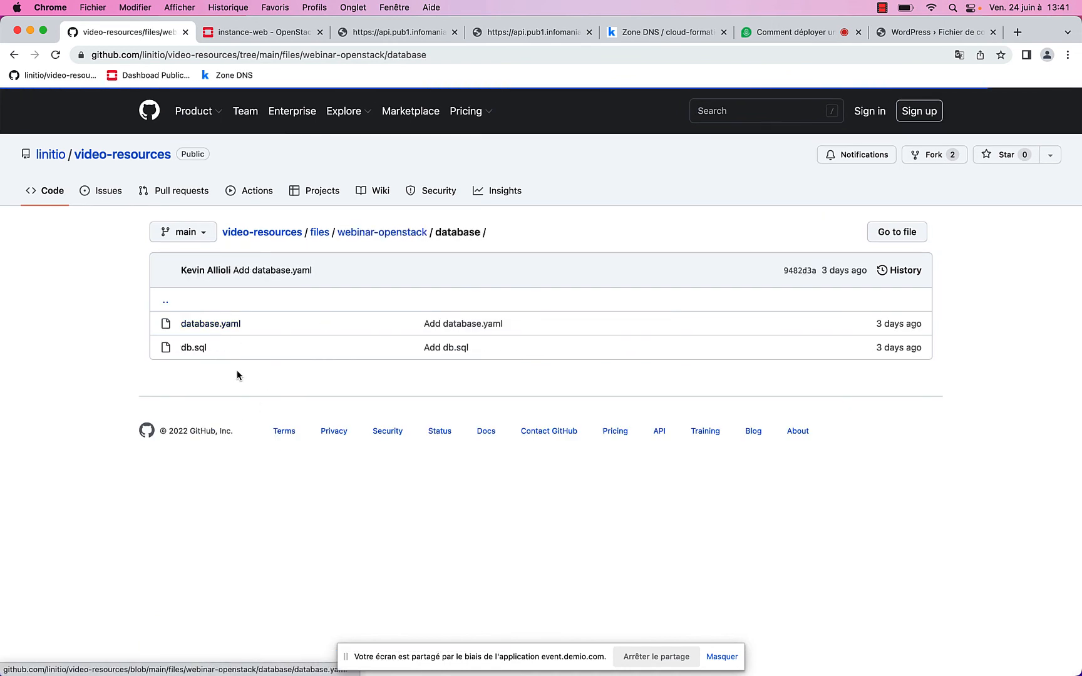
pyautogui.click(202, 349)
pyautogui.moveTo(537, 381); pyautogui.dragTo(621, 383)
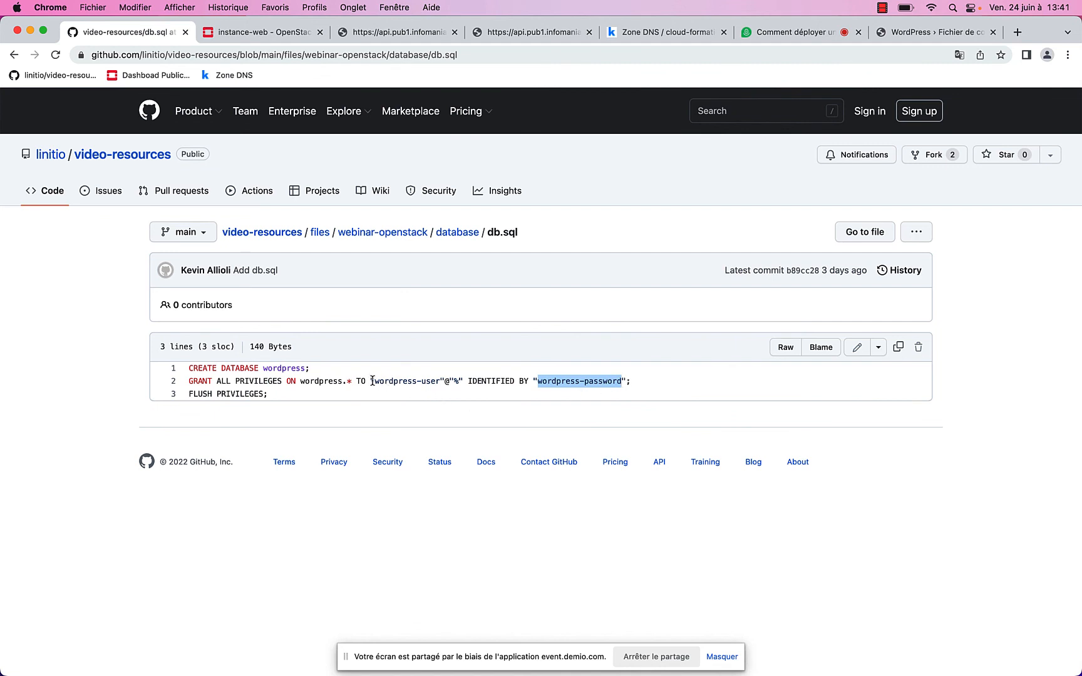
pyautogui.moveTo(372, 381); pyautogui.dragTo(440, 382)
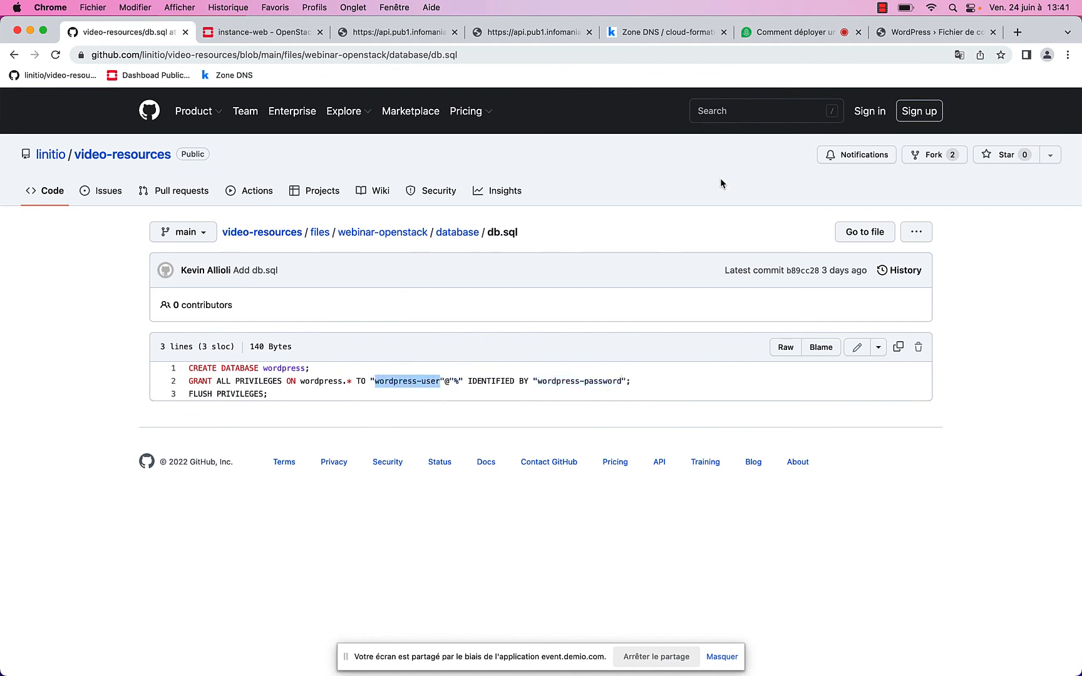
# Set the WordPress database address to 10.1.0.10, submit, and launch the installation
pyautogui.click(902, 36)
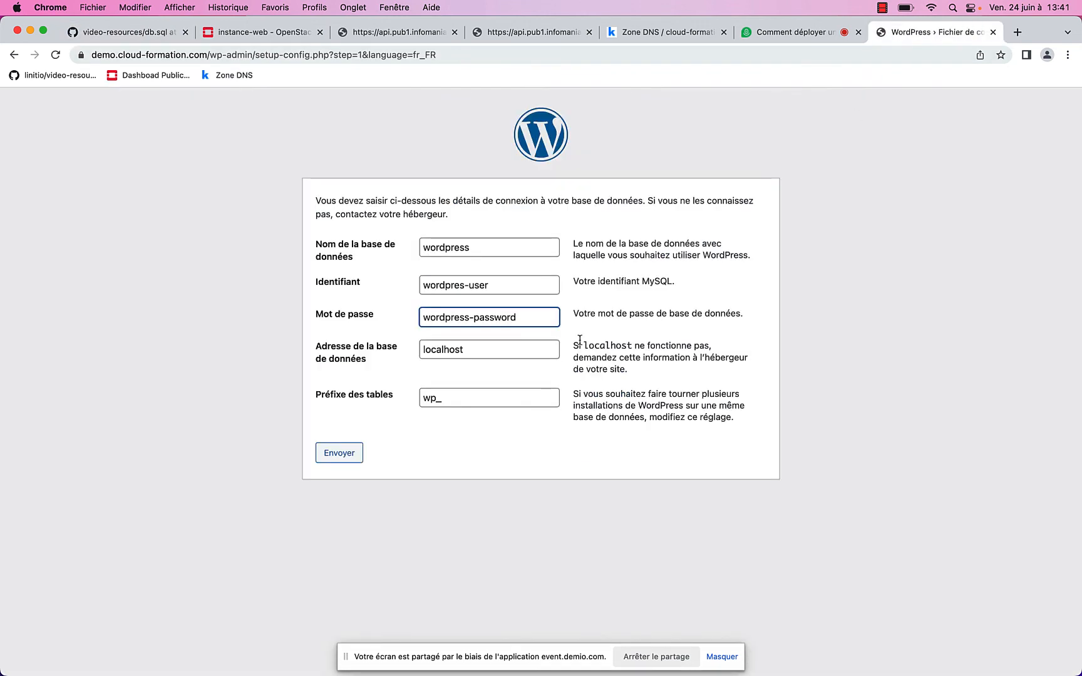
pyautogui.press('Tab')
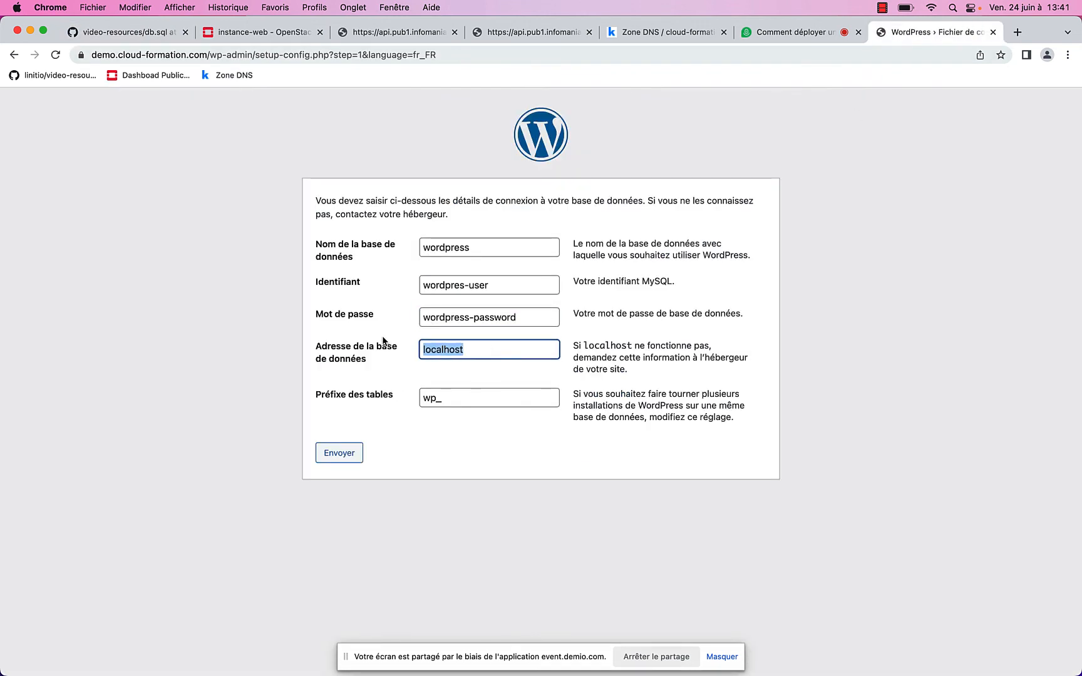
pyautogui.write('10')
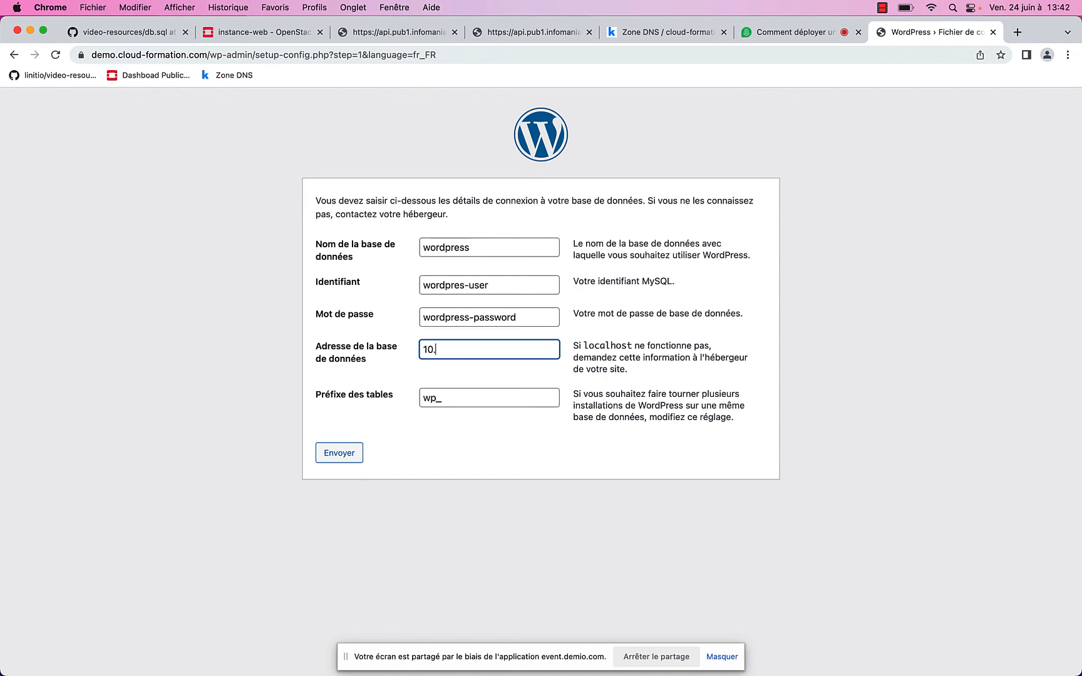
pyautogui.write('.1.0.10')
pyautogui.click(343, 454)
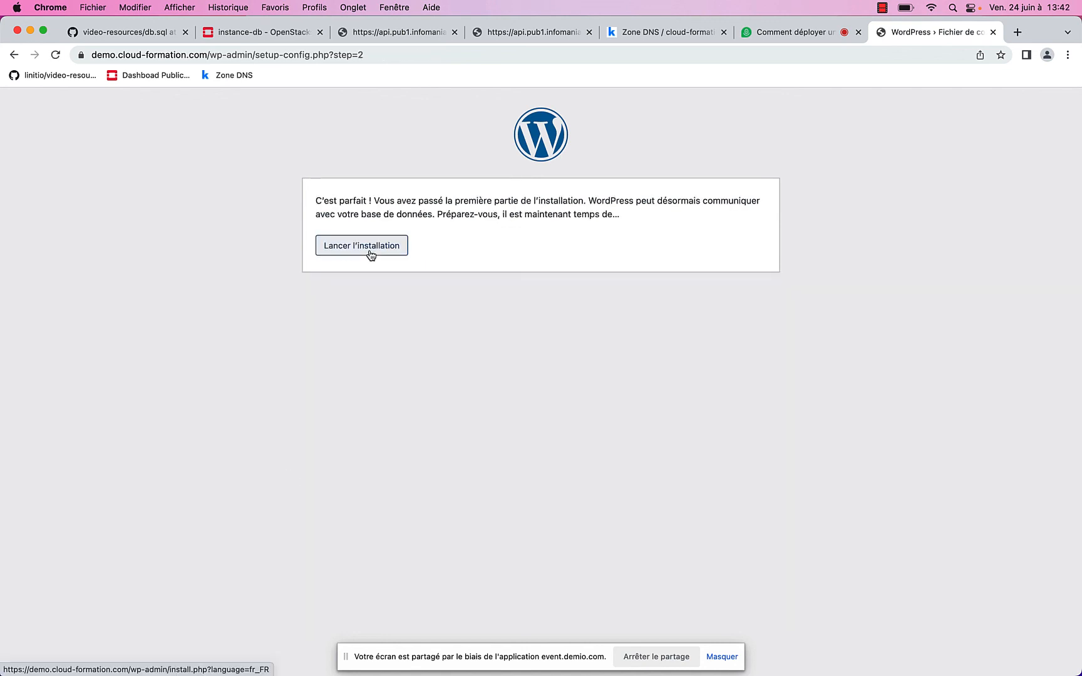
pyautogui.click(369, 252)
# Enter the site title 'WP Demo' and the administrator username 'admin'
pyautogui.click(457, 359)
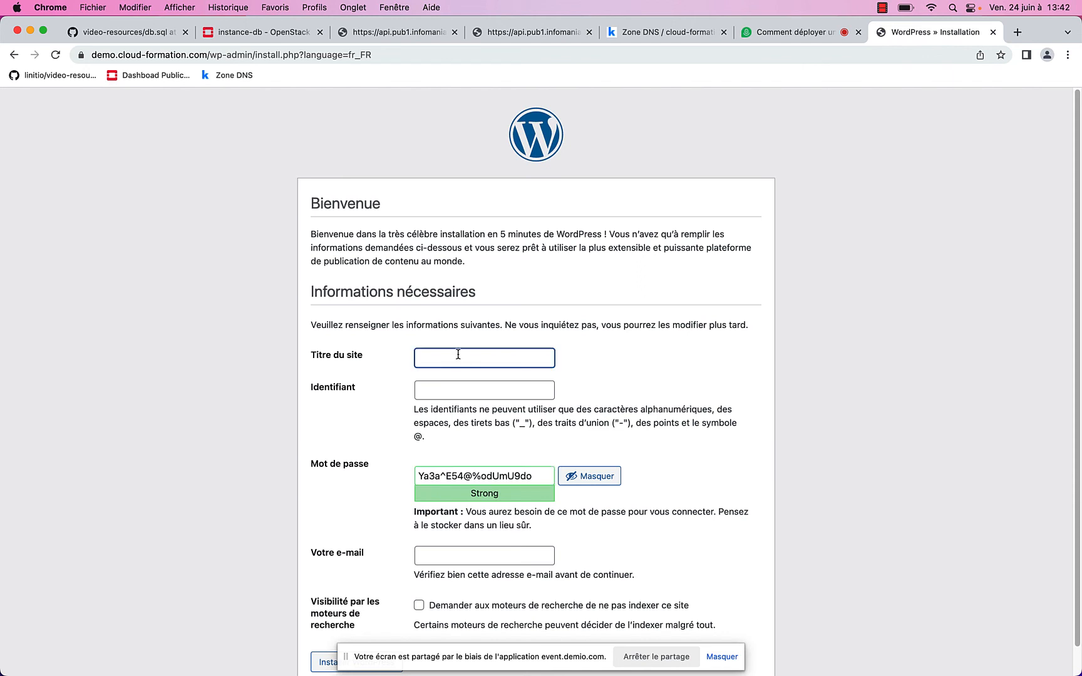
pyautogui.write('WP DEm')
pyautogui.click(449, 387)
pyautogui.write('admin')
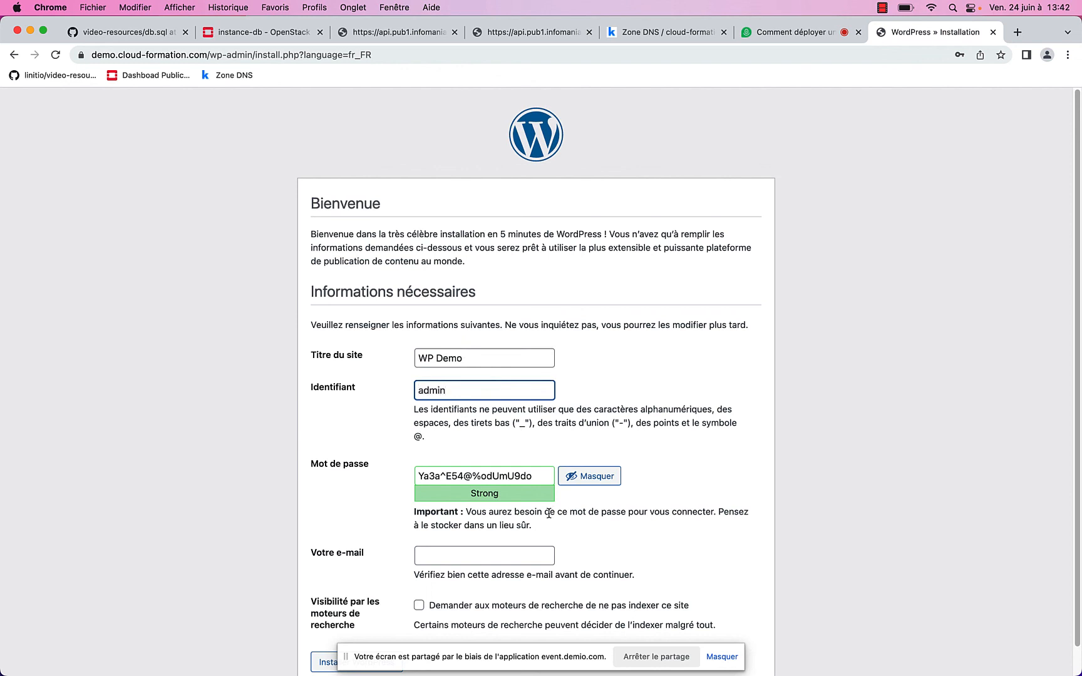
# Replace the generated password with the admin's chosen password, enter the admin e-mail, and install WordPress
pyautogui.moveTo(541, 477); pyautogui.dragTo(390, 467)
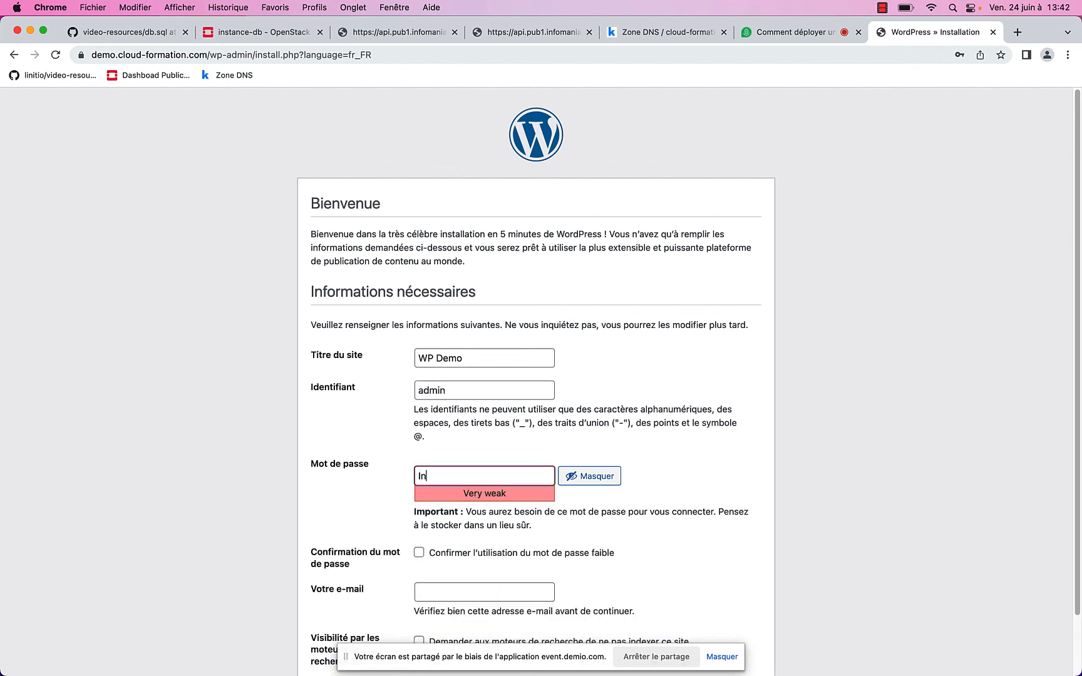
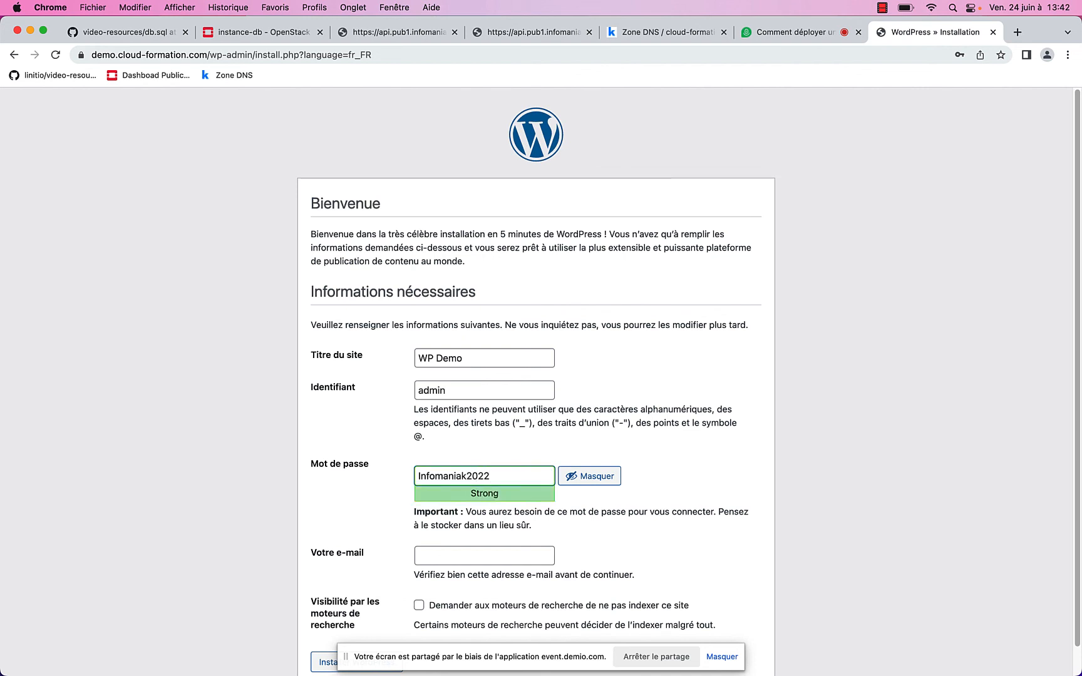
pyautogui.click(468, 552)
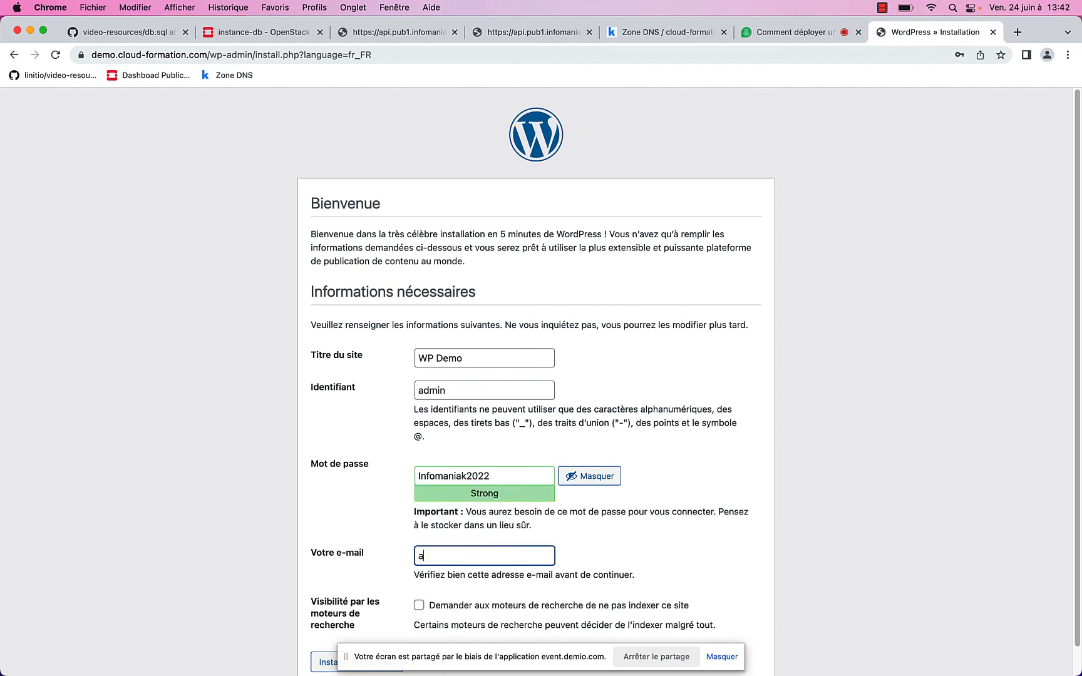
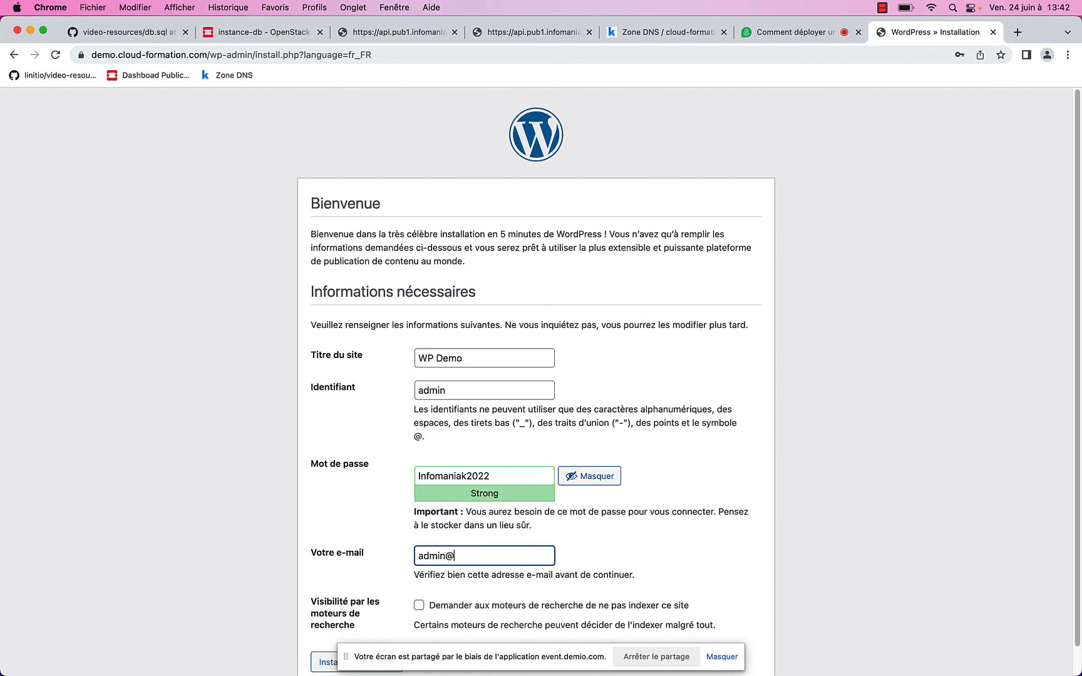
pyautogui.scroll(-1, 457, 607)
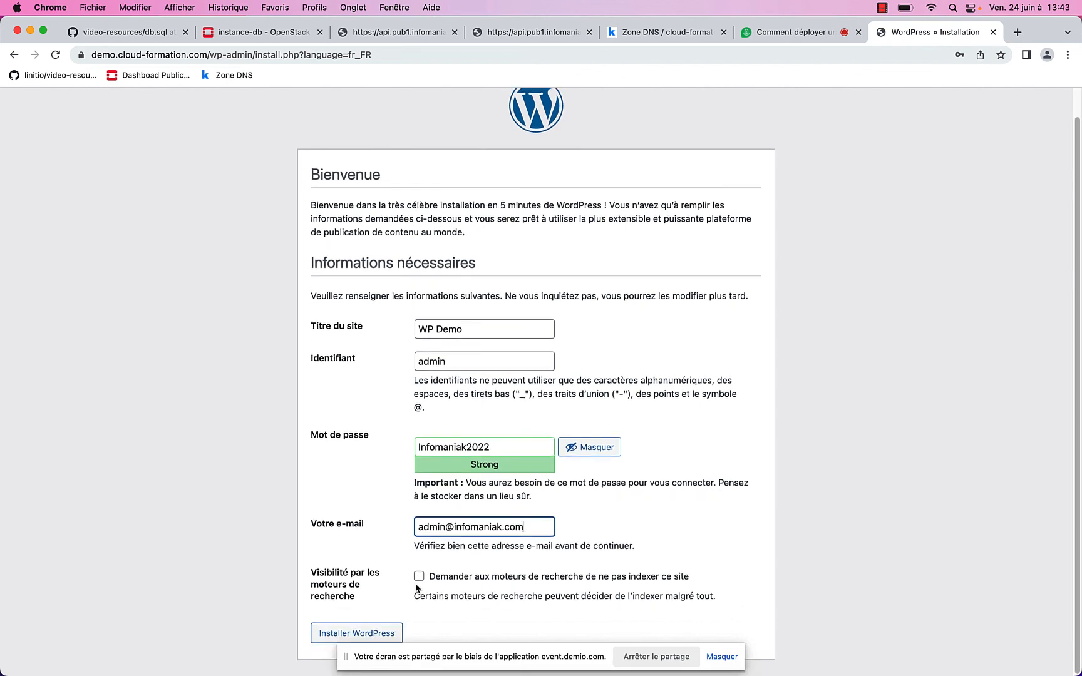
pyautogui.click(385, 631)
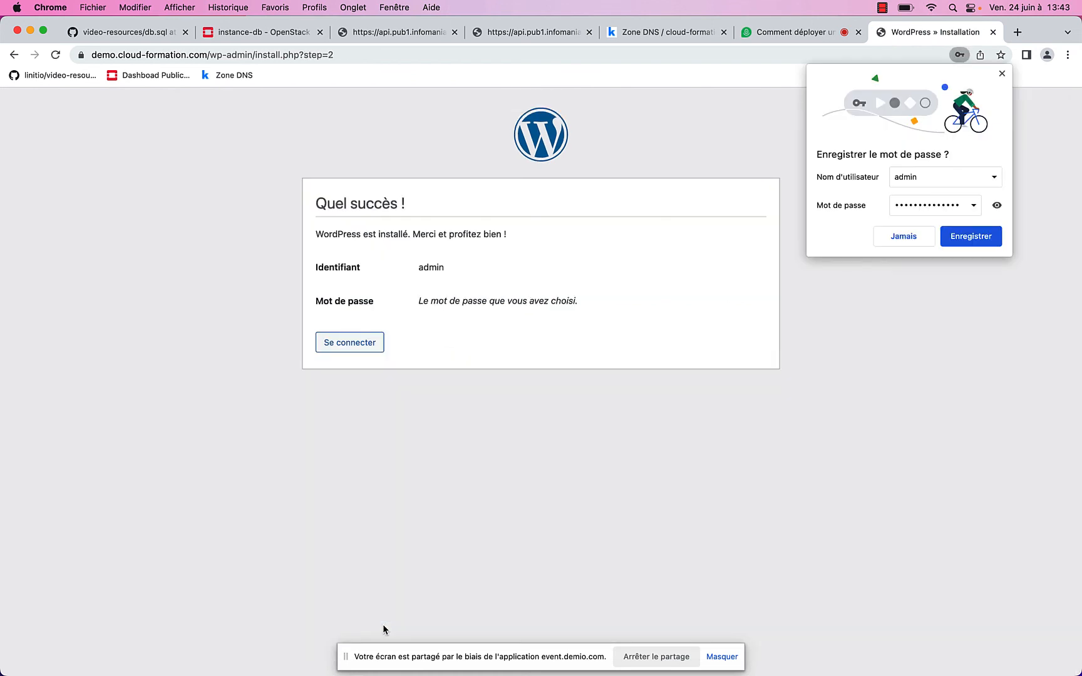
# Log in to WordPress as 'admin' with the account password, dismissing Chrome's save-password prompt
pyautogui.click(354, 342)
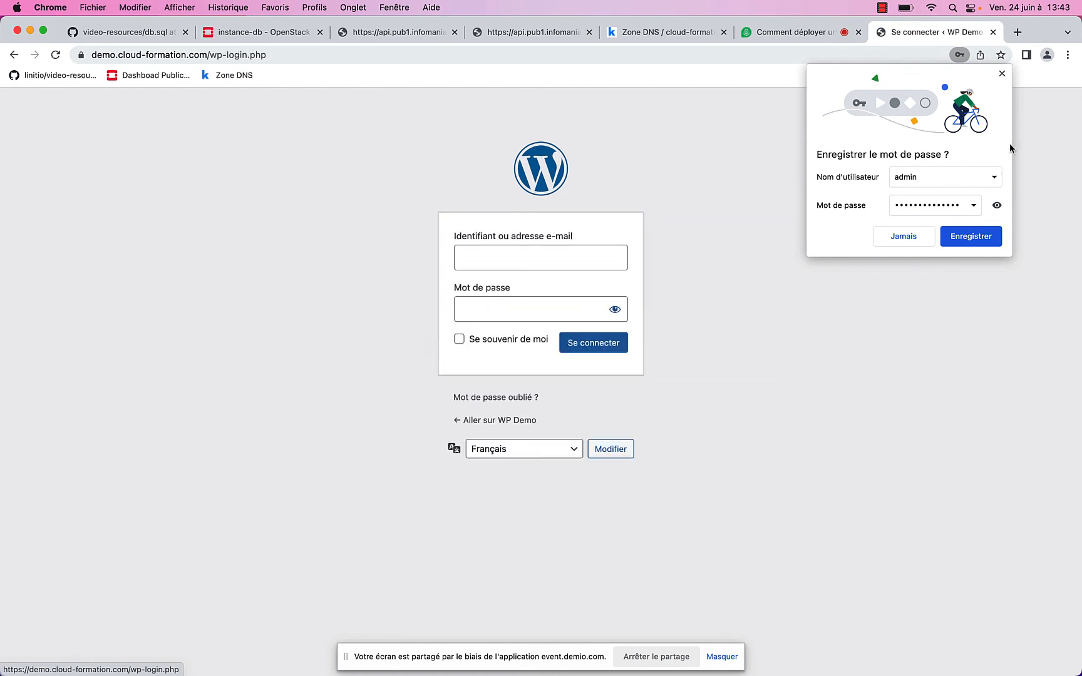
pyautogui.click(1002, 74)
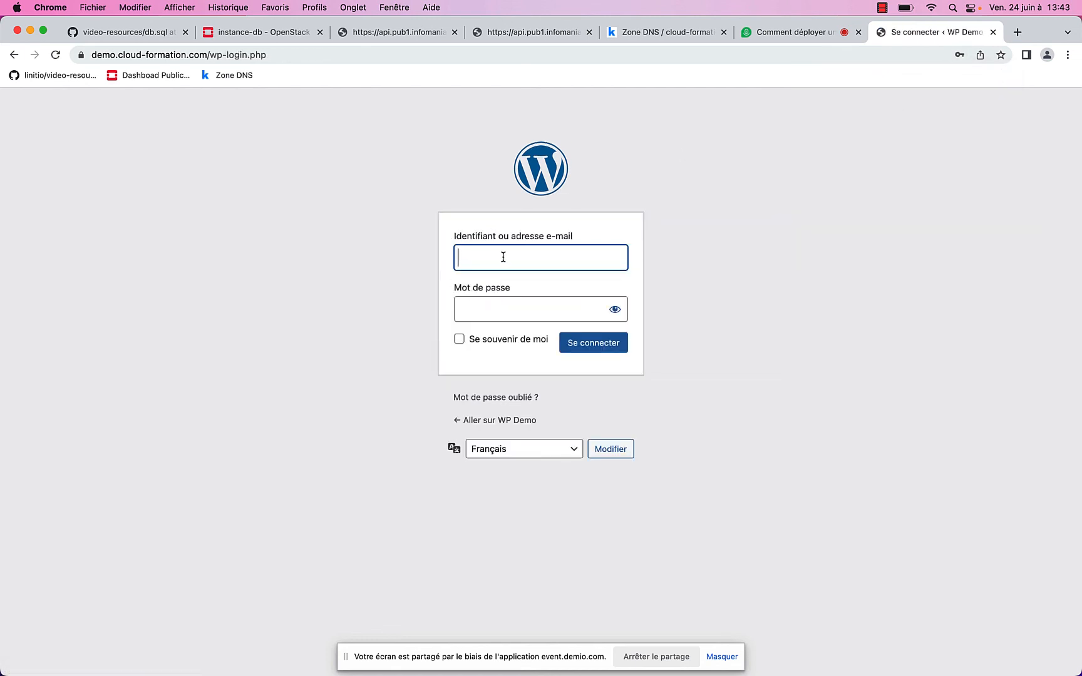
pyautogui.write('admin')
pyautogui.press('Tab')
pyautogui.write('**')
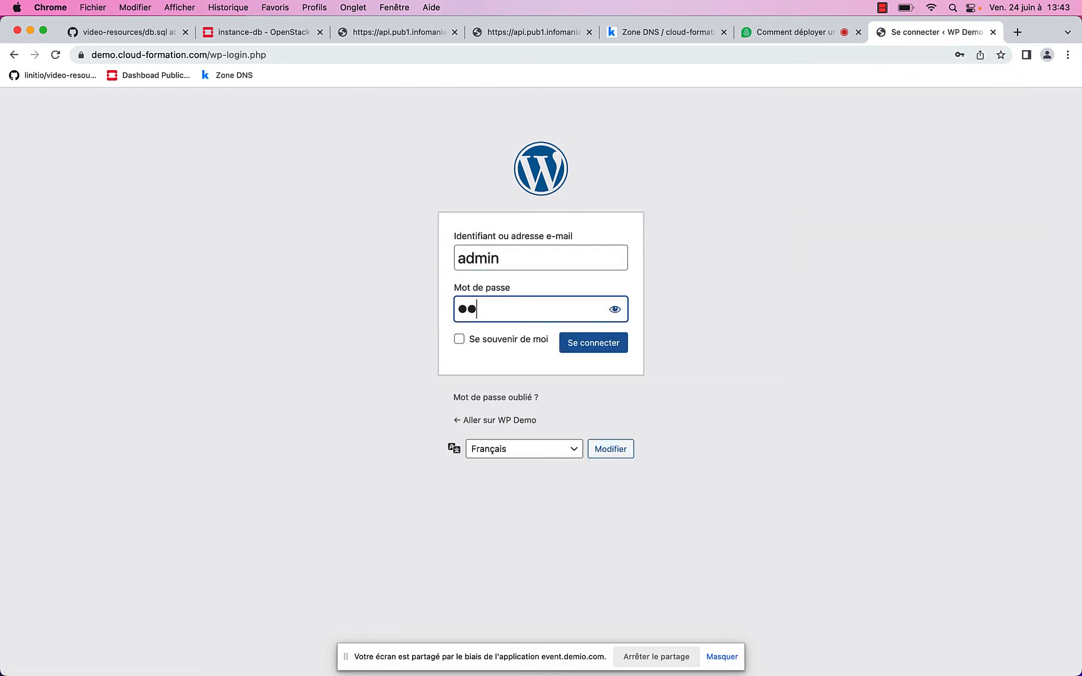
pyautogui.write('*************')
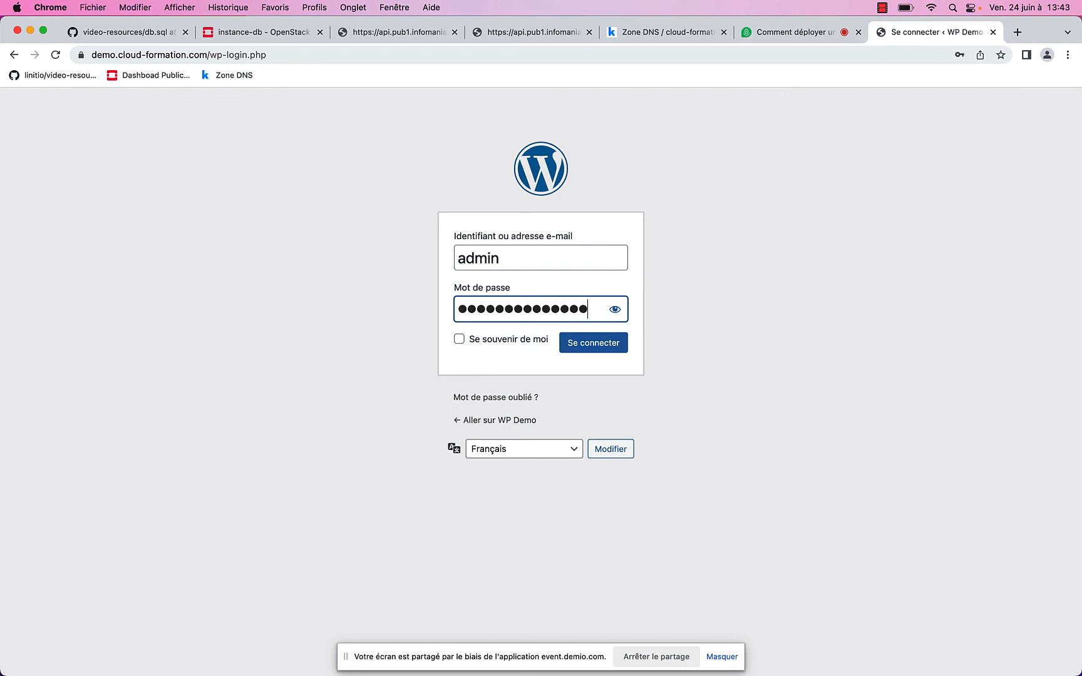
pyautogui.click(596, 349)
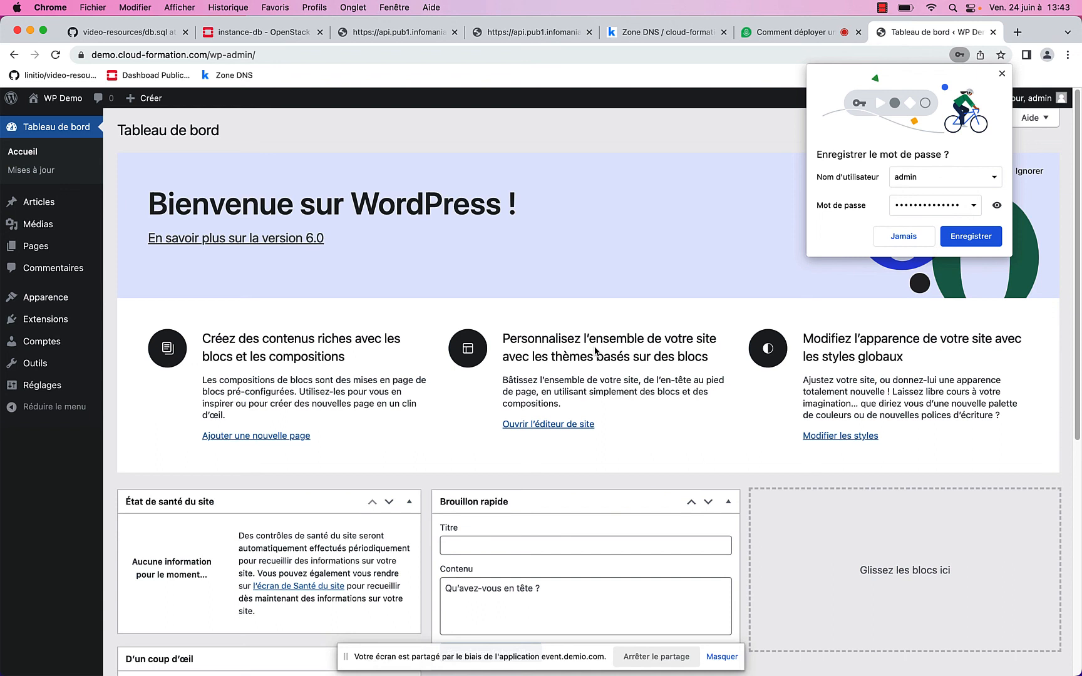
# Dismiss the save-password prompt and open the 'Bonjour tout le monde !' post on the WP Demo site
pyautogui.click(1002, 73)
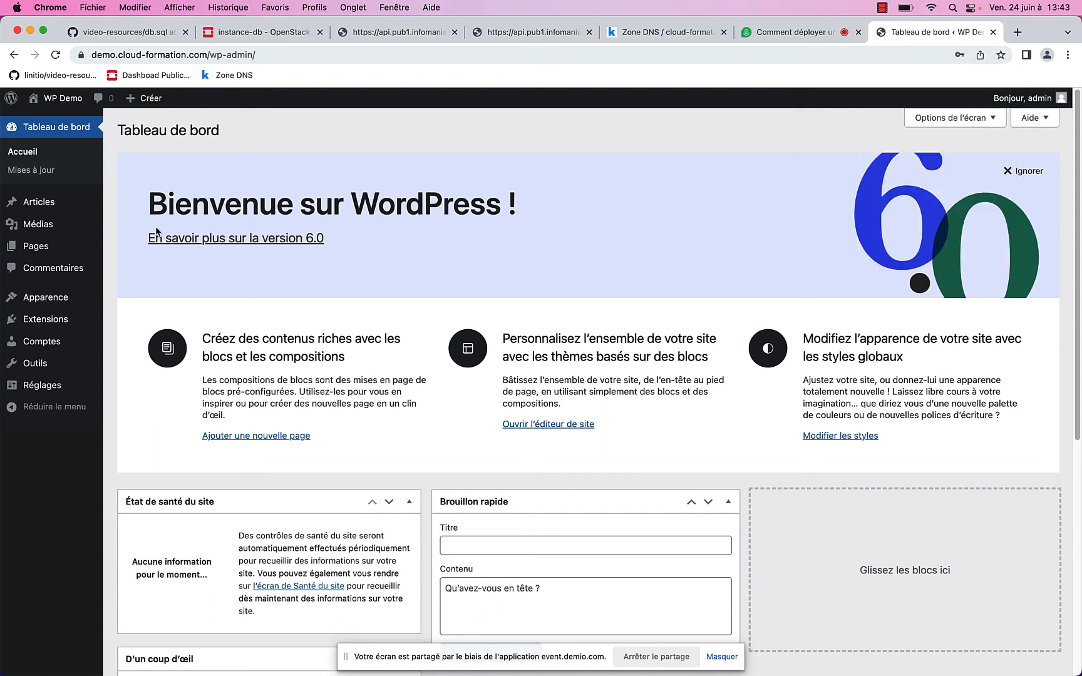
pyautogui.click(69, 102)
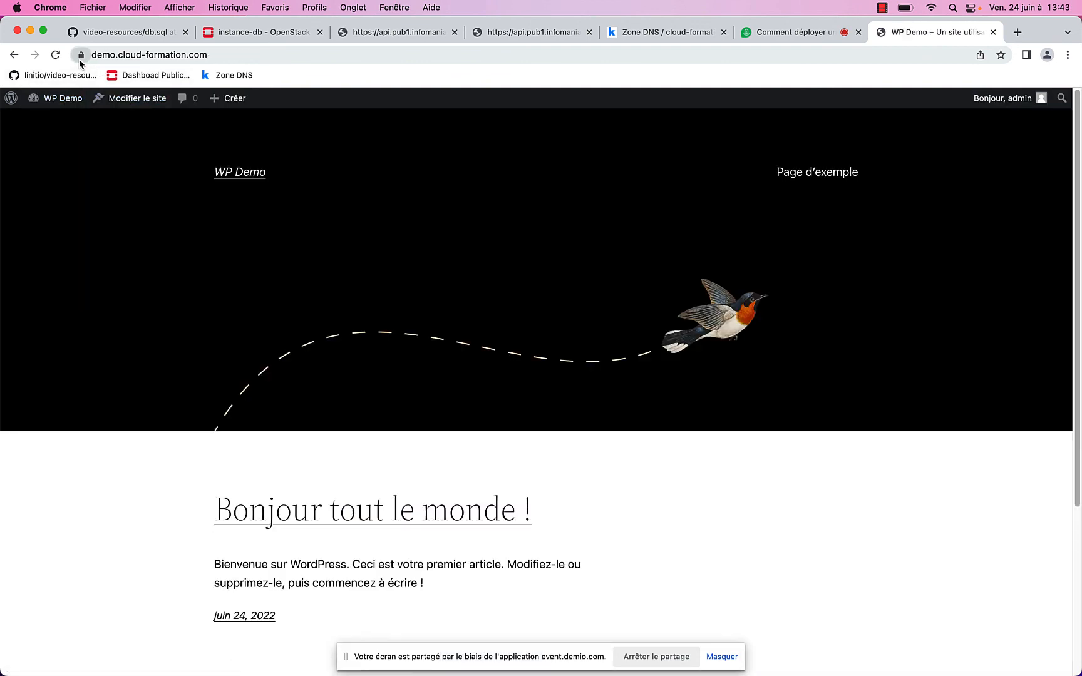
pyautogui.scroll(-4, 675, 365)
pyautogui.scroll(1, 486, 307)
pyautogui.click(457, 353)
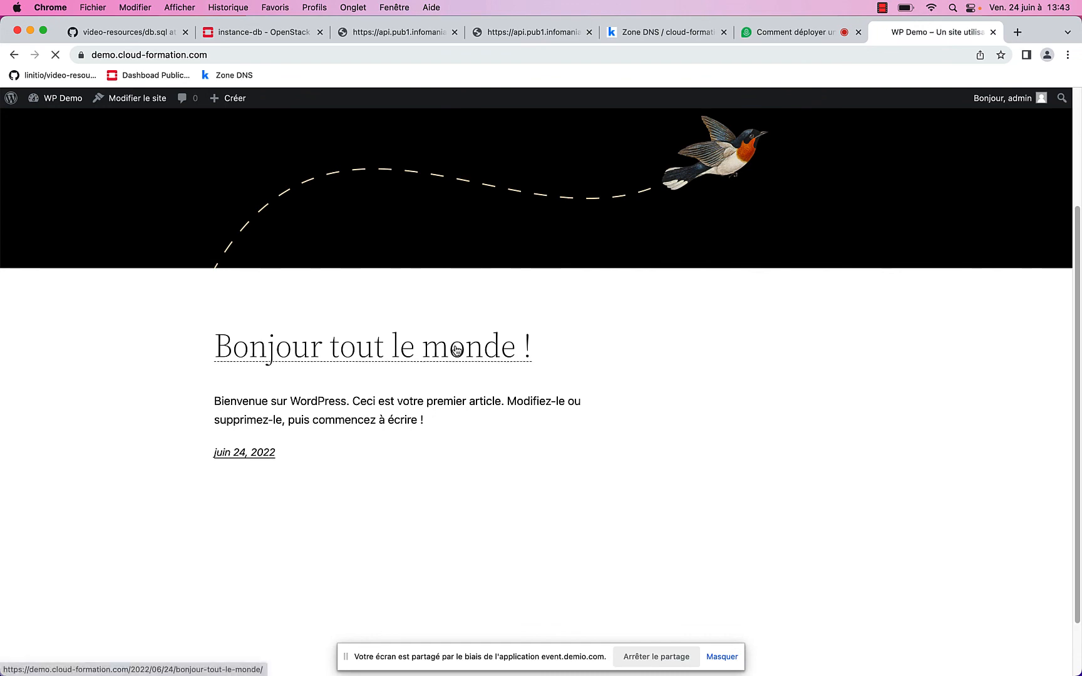